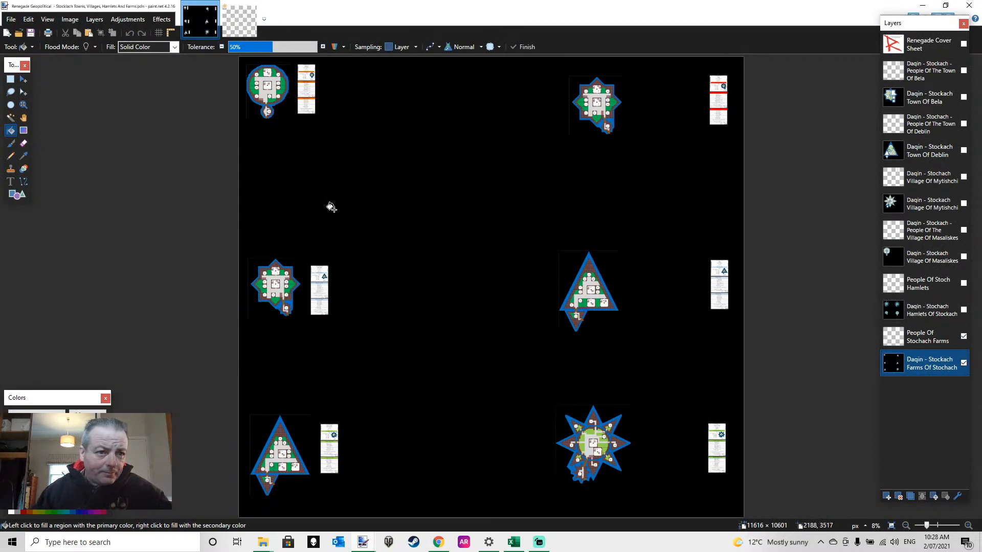
Switch to the Towns, Villages, Hamlets And Farms image, show the Farms Of layer and hide the empty Villages Of layer
{"action": "left_click", "coordinate": [244, 28]}
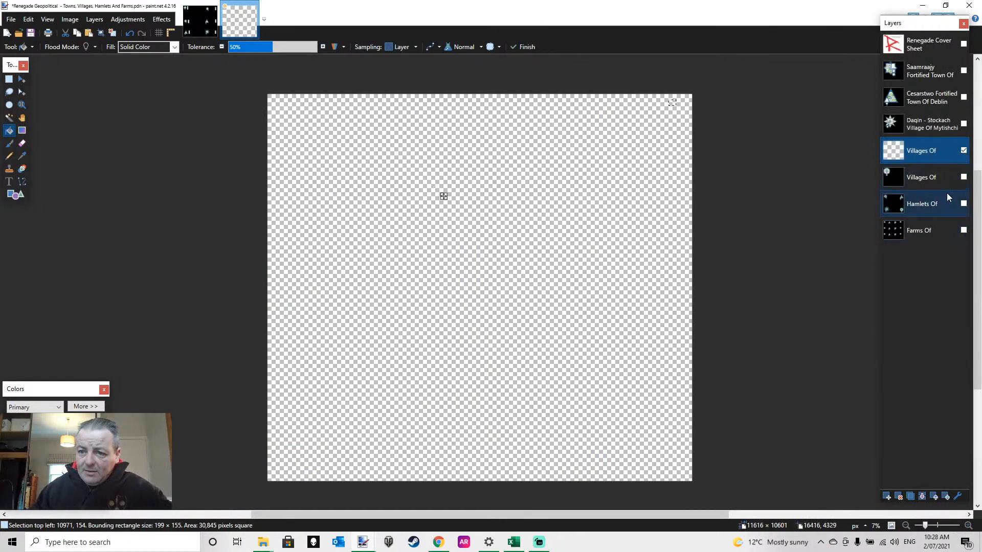
{"action": "left_click", "coordinate": [963, 230]}
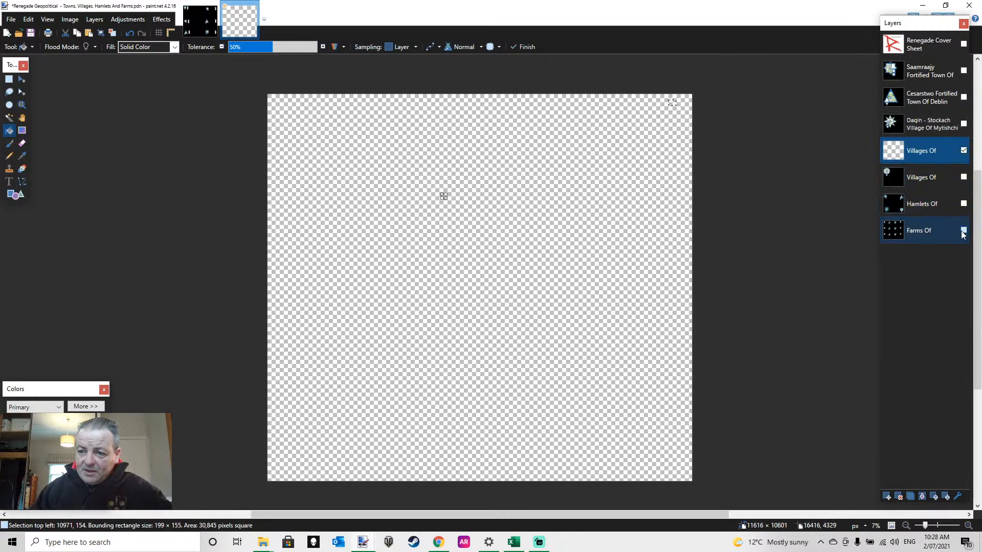
{"action": "left_click", "coordinate": [964, 152]}
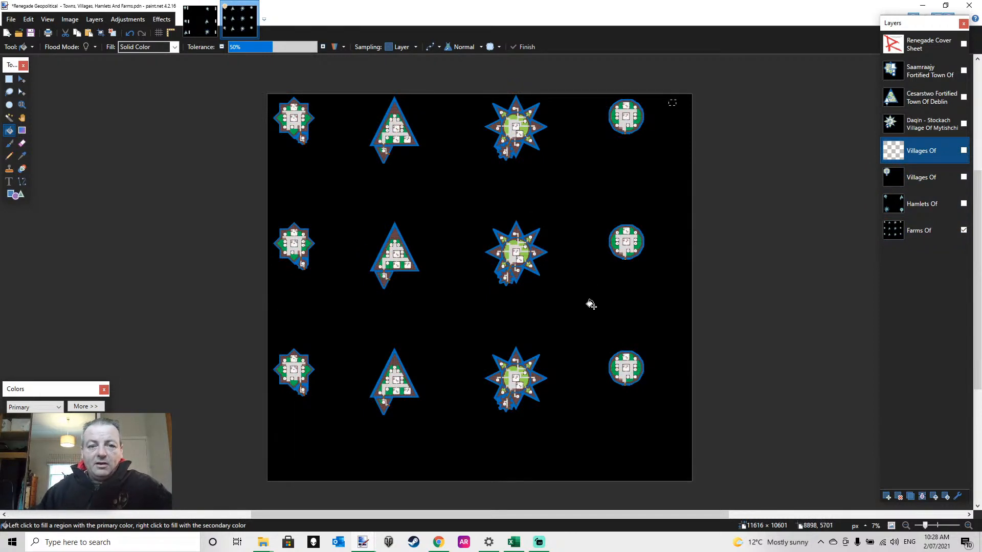
{"action": "left_click", "coordinate": [9, 80]}
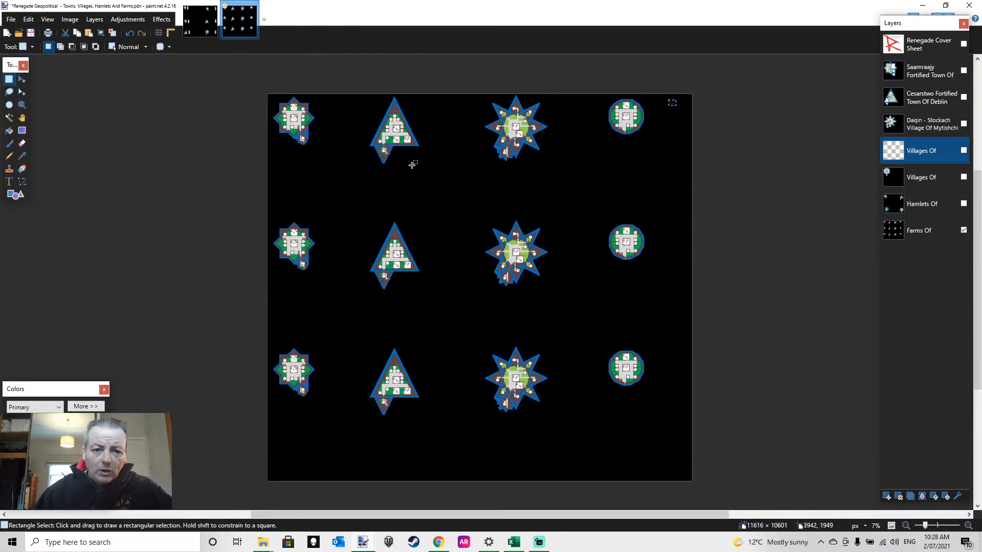
{"action": "left_click_drag", "start_coordinate": [279, 179], "coordinate": [672, 87]}
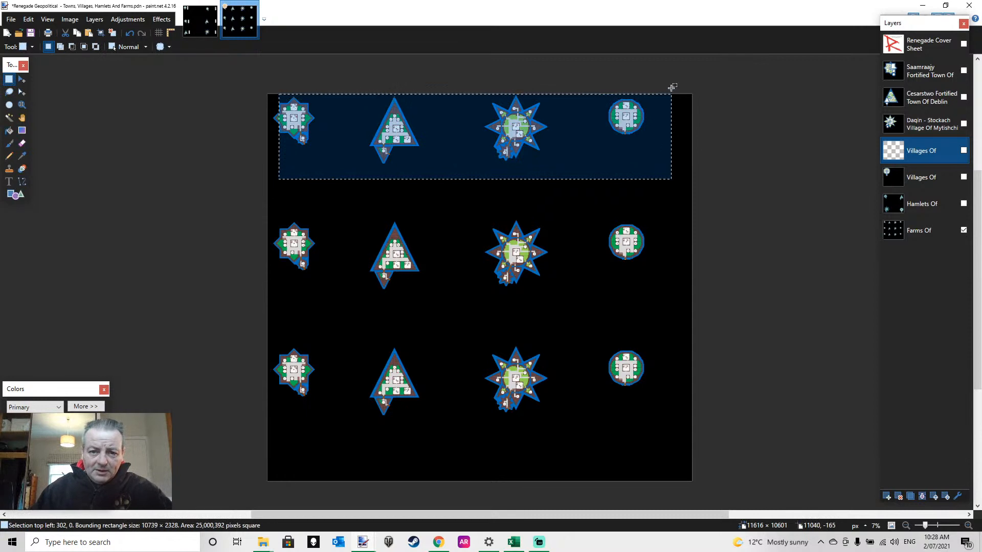
{"action": "left_click_drag", "start_coordinate": [301, 320], "coordinate": [726, 162]}
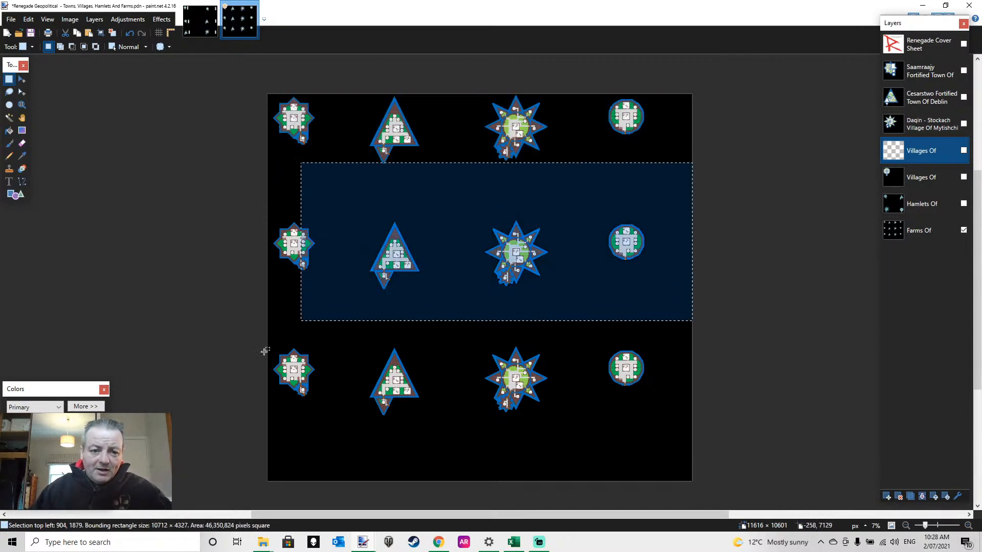
{"action": "left_click_drag", "start_coordinate": [261, 435], "coordinate": [714, 322]}
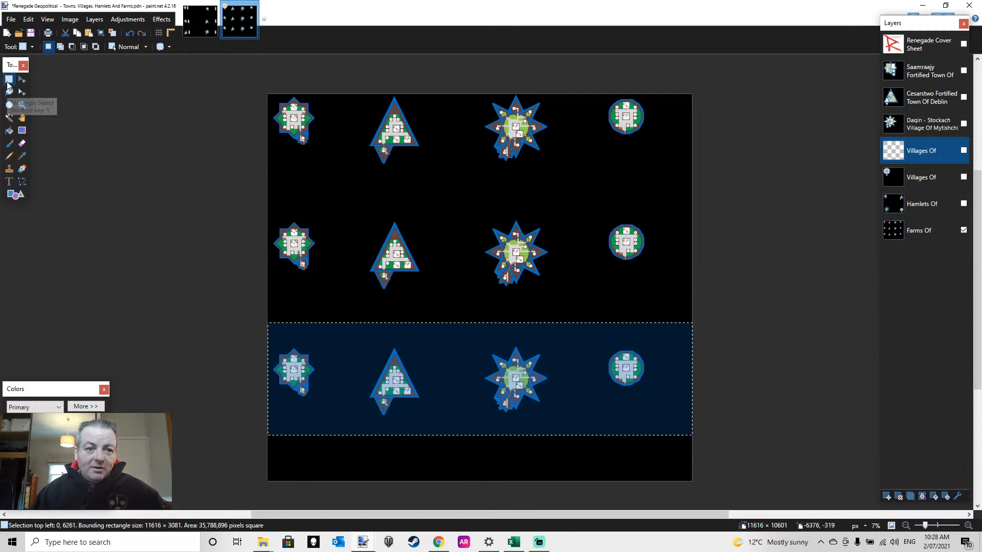
{"action": "left_click", "coordinate": [760, 167]}
Cut the whole Farms Of artwork, paste it back on the same layer and shift it about 476 px down and 70 px left
{"action": "left_click", "coordinate": [923, 232]}
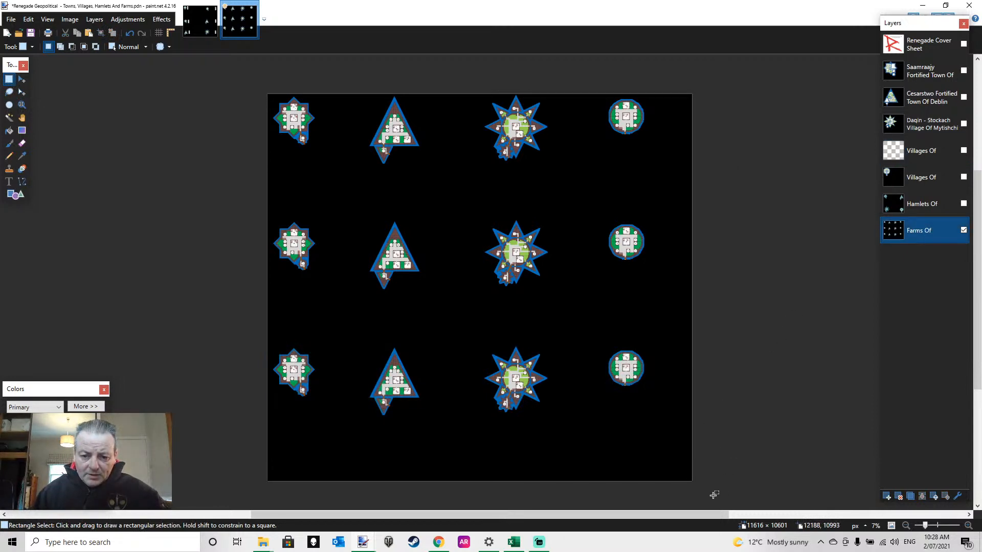
{"action": "left_click_drag", "start_coordinate": [713, 495], "coordinate": [112, 77]}
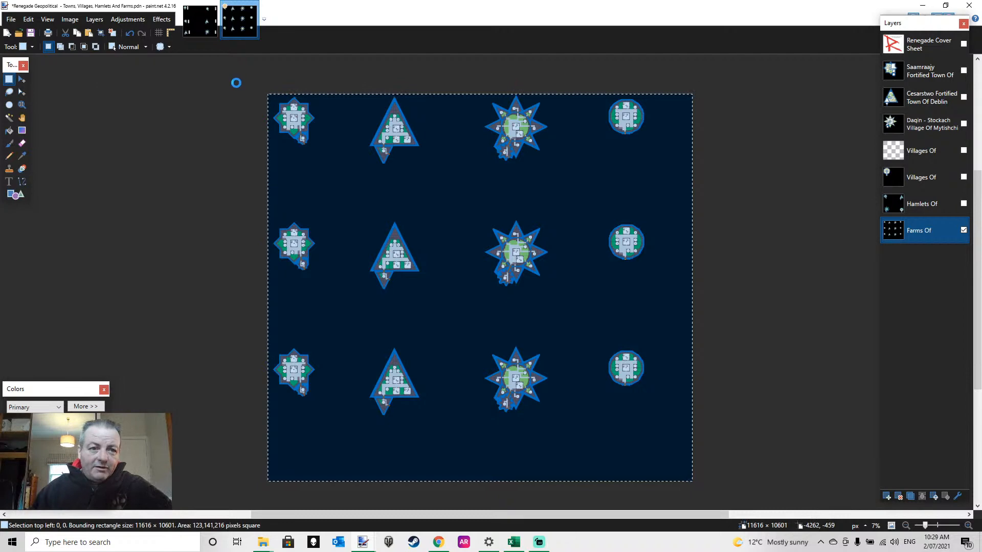
{"action": "key", "text": "ctrl+x"}
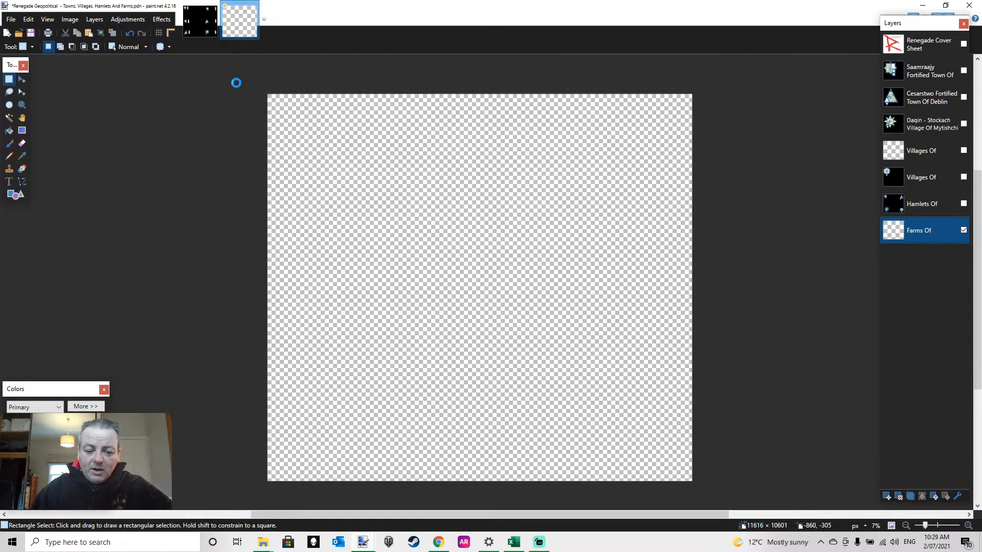
{"action": "key", "text": "ctrl+v"}
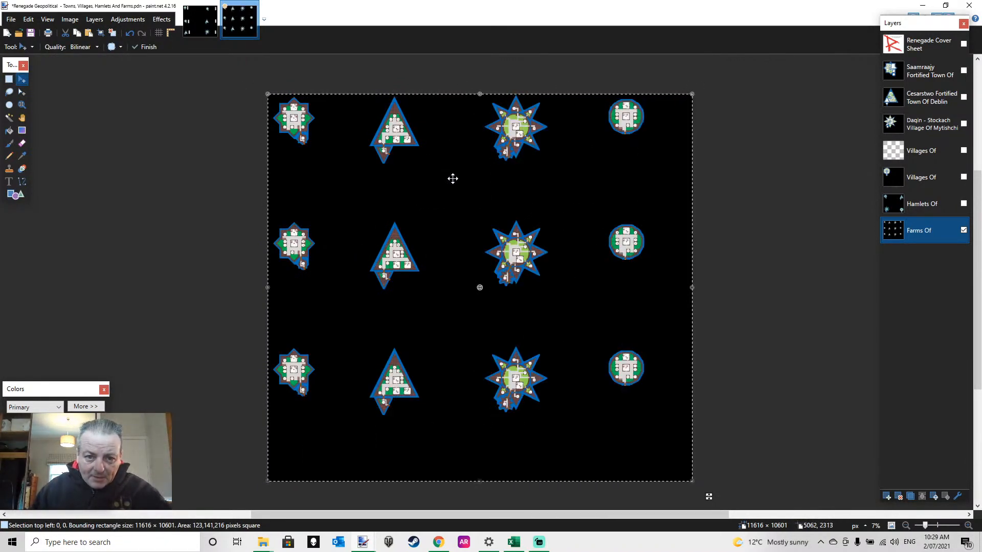
{"action": "left_click_drag", "start_coordinate": [452, 183], "coordinate": [466, 198]}
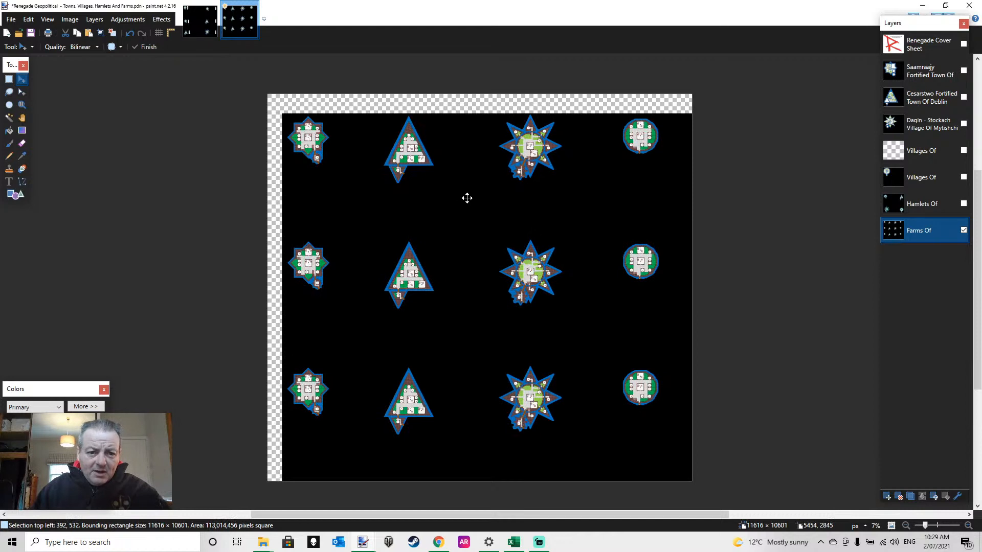
{"action": "left_click_drag", "start_coordinate": [467, 198], "coordinate": [450, 197]}
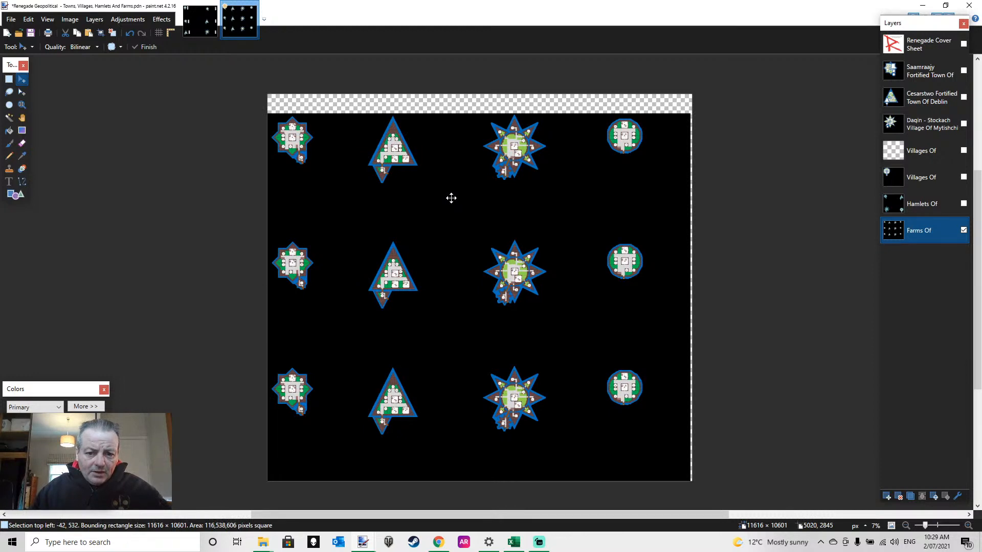
{"action": "left_click_drag", "start_coordinate": [451, 198], "coordinate": [449, 195]}
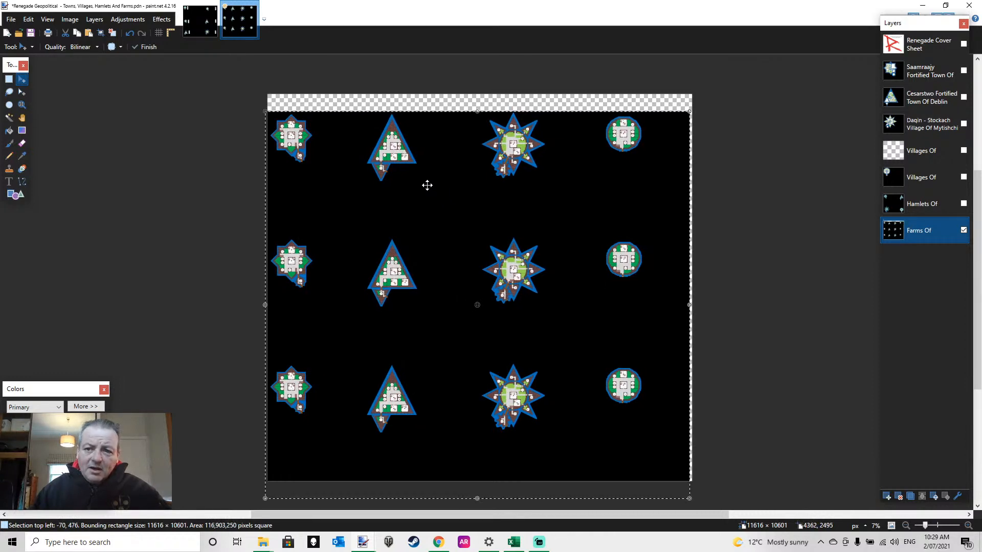
Deselect the moved artwork and fill the empty strips around it on the Farms Of layer with black
{"action": "left_click", "coordinate": [9, 79]}
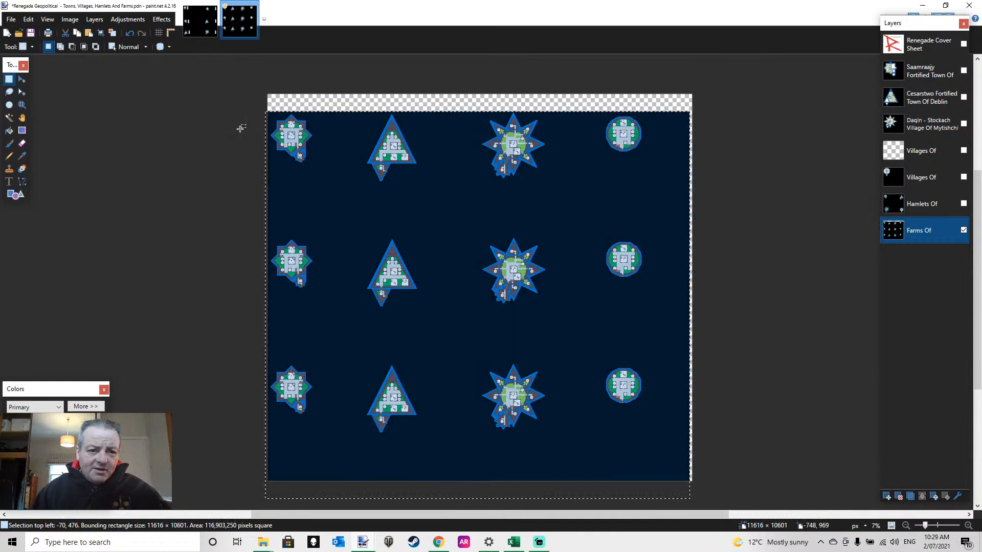
{"action": "left_click", "coordinate": [240, 129]}
{"action": "left_click", "coordinate": [9, 132]}
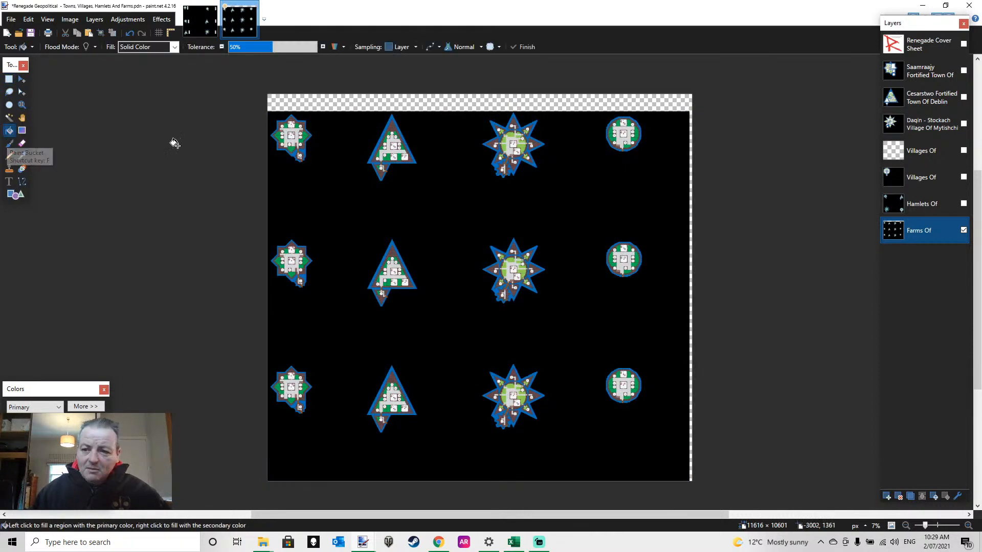
{"action": "left_click", "coordinate": [393, 98]}
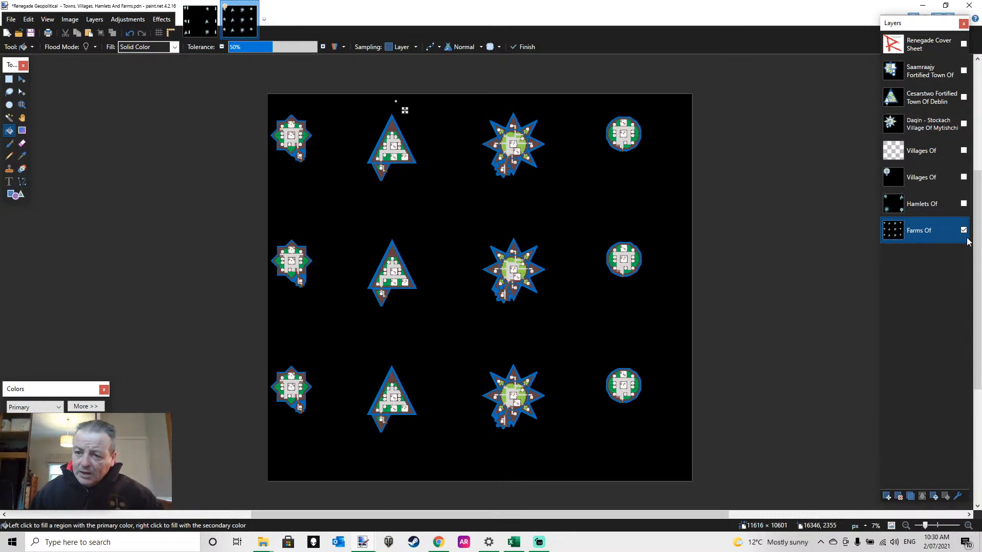
{"action": "left_click", "coordinate": [9, 79]}
{"action": "left_click_drag", "start_coordinate": [442, 200], "coordinate": [443, 200]}
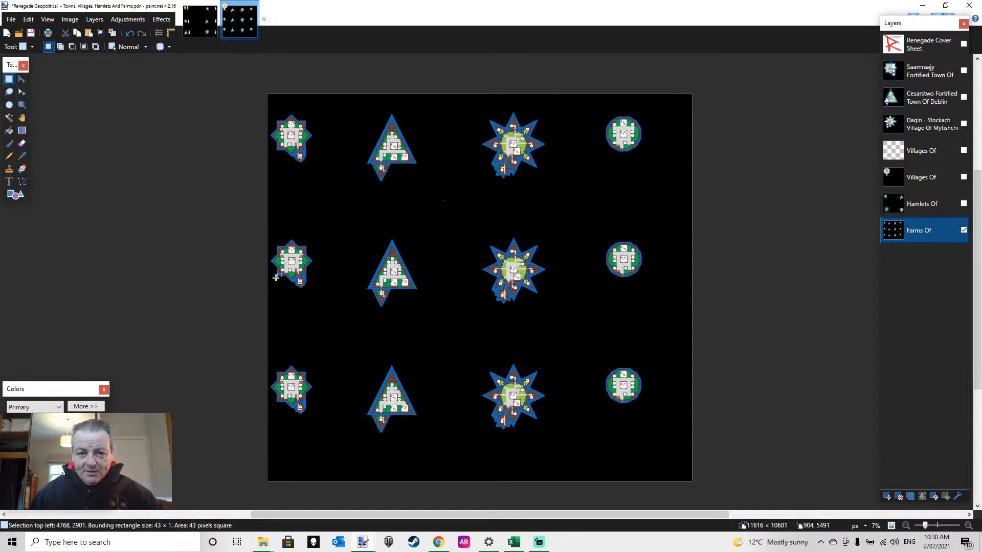
Show the Hamlets Of layer and view its layer properties without changing them
{"action": "left_click", "coordinate": [943, 203]}
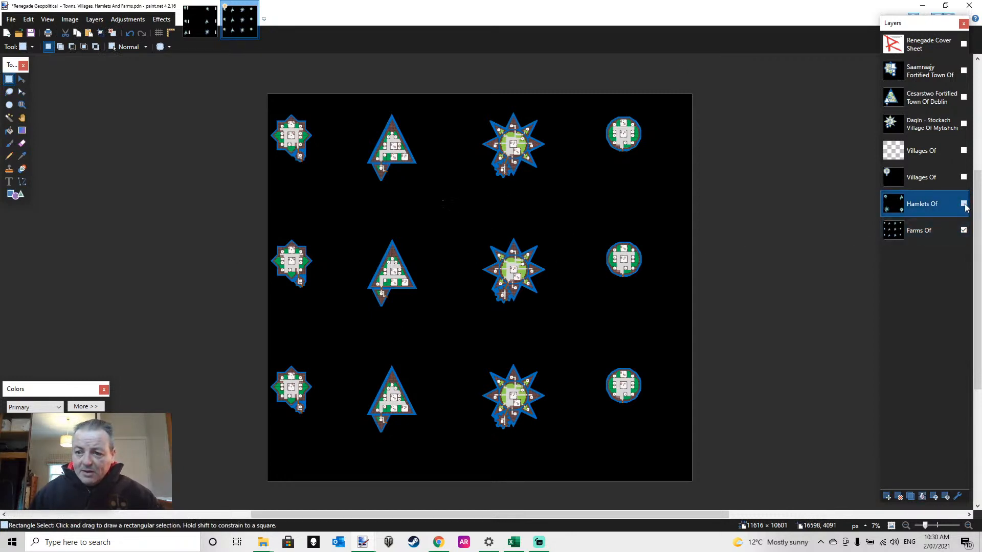
{"action": "left_click", "coordinate": [965, 204]}
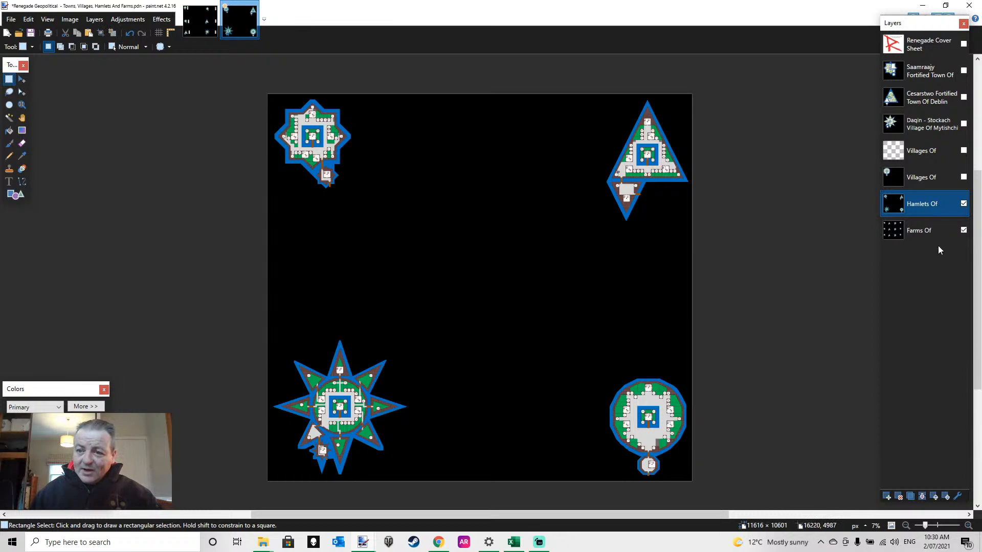
{"action": "double_click", "coordinate": [913, 207]}
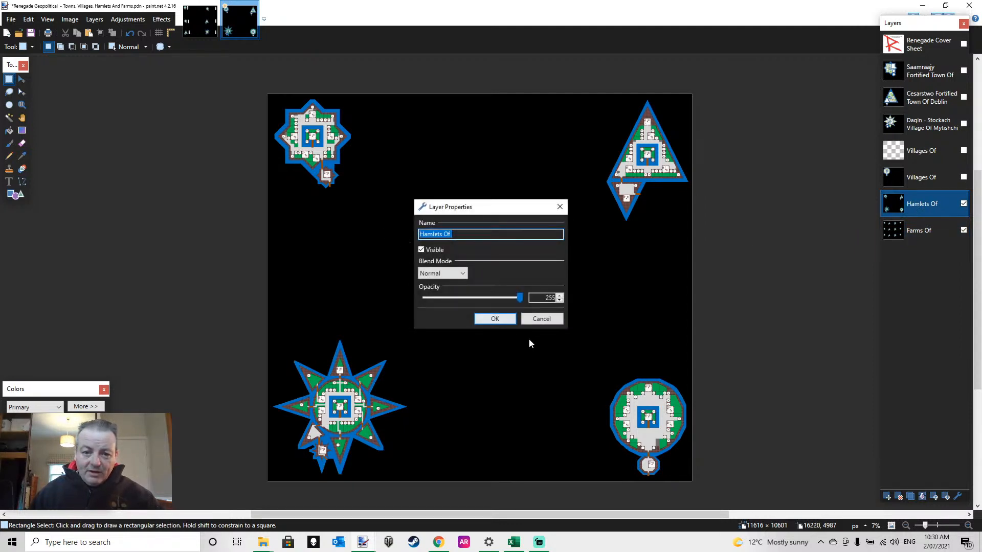
{"action": "left_click", "coordinate": [537, 320]}
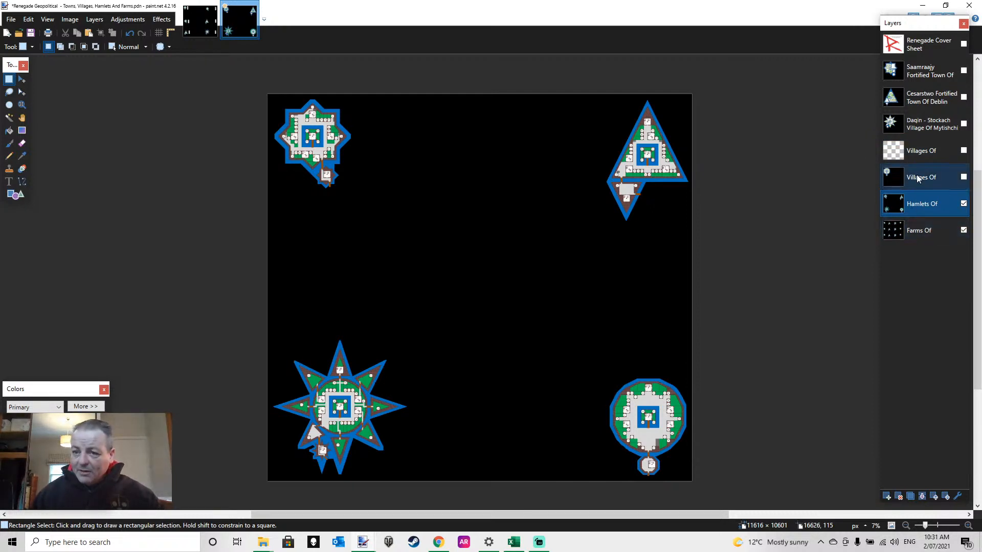
Show the empty Villages Of layer, fill it with black, and hide the Hamlets Of and Farms Of layers
{"action": "left_click", "coordinate": [916, 153]}
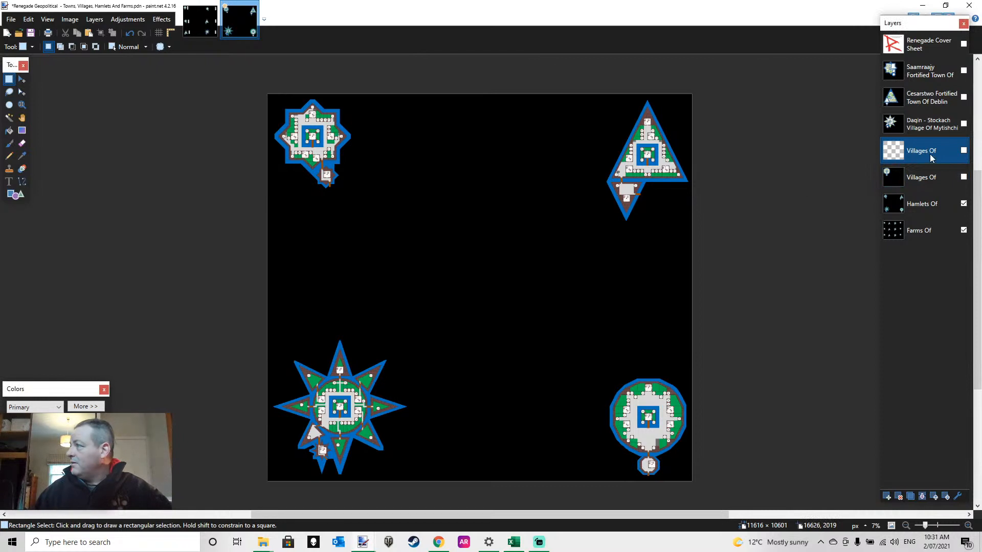
{"action": "left_click", "coordinate": [964, 151]}
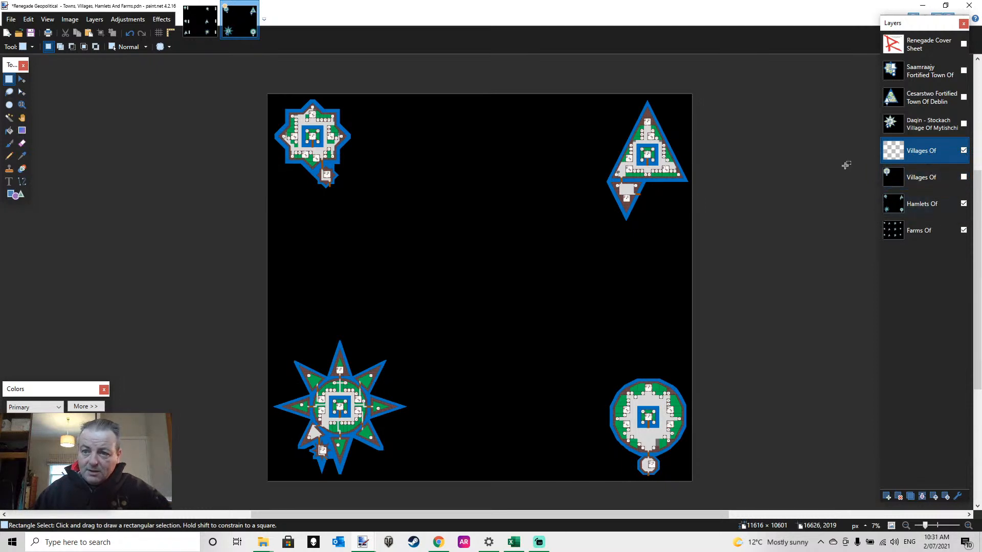
{"action": "left_click", "coordinate": [9, 130]}
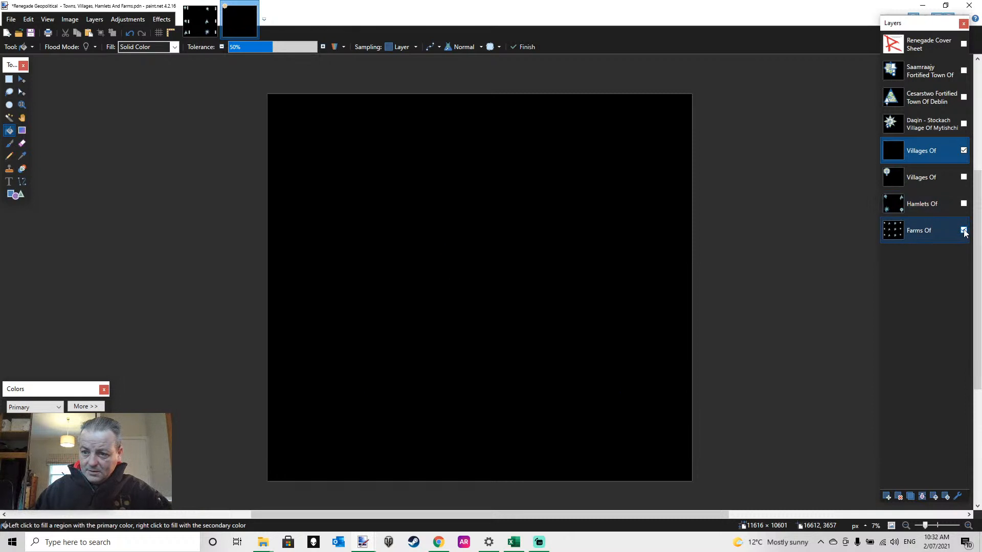
{"action": "left_click", "coordinate": [963, 230]}
{"action": "left_click", "coordinate": [964, 204]}
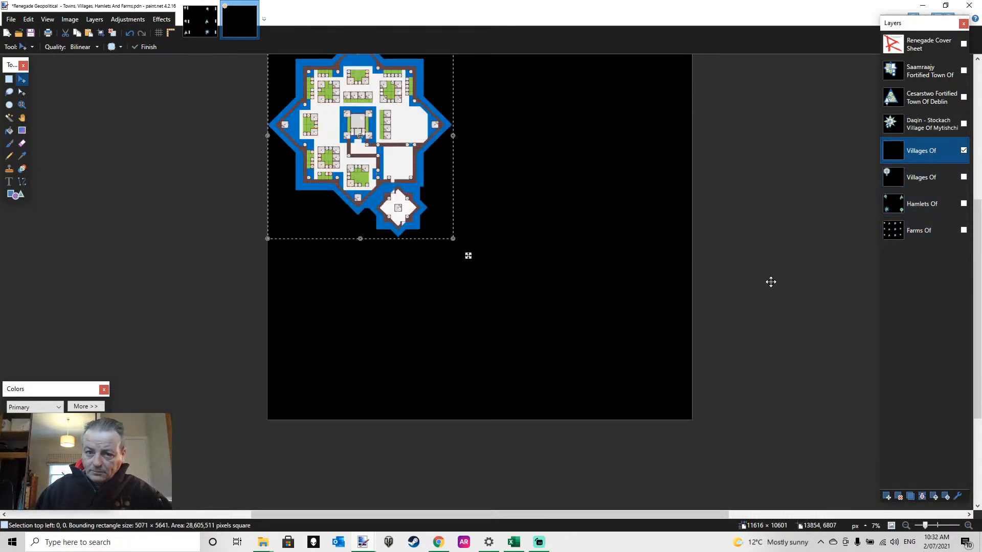
Place the eight-pointed star village in the canvas's upper-left corner on the upper Villages Of layer, deselect it, and add a new layer above
{"action": "scroll", "coordinate": [520, 216], "scroll_direction": "up", "scroll_amount": 2}
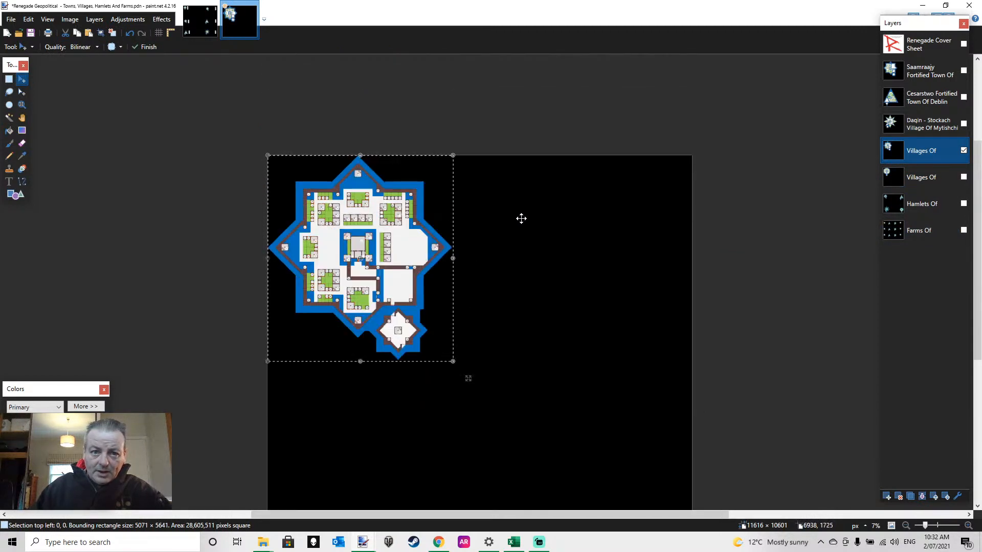
{"action": "scroll", "coordinate": [520, 218], "scroll_direction": "down", "scroll_amount": 1}
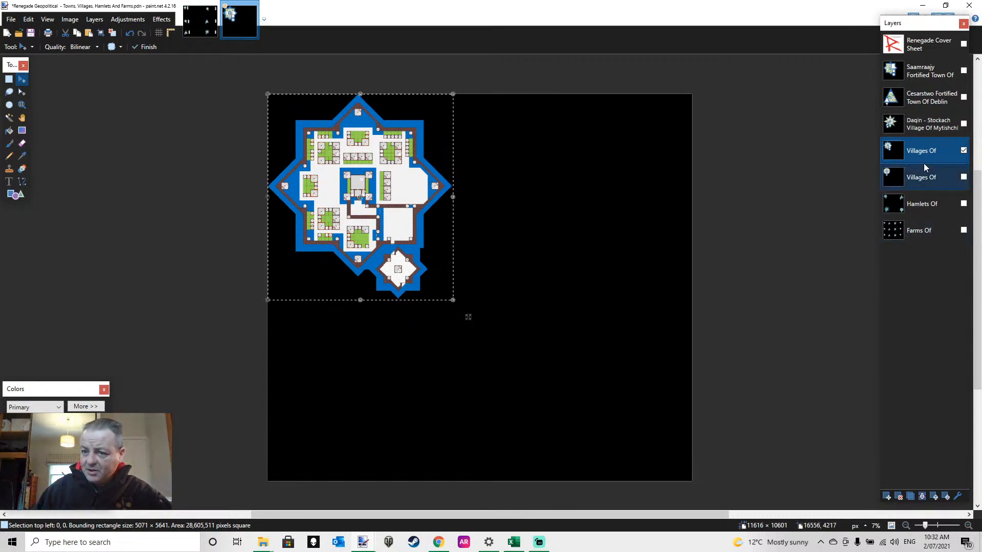
{"action": "scroll", "coordinate": [519, 315], "scroll_direction": "down", "scroll_amount": 2}
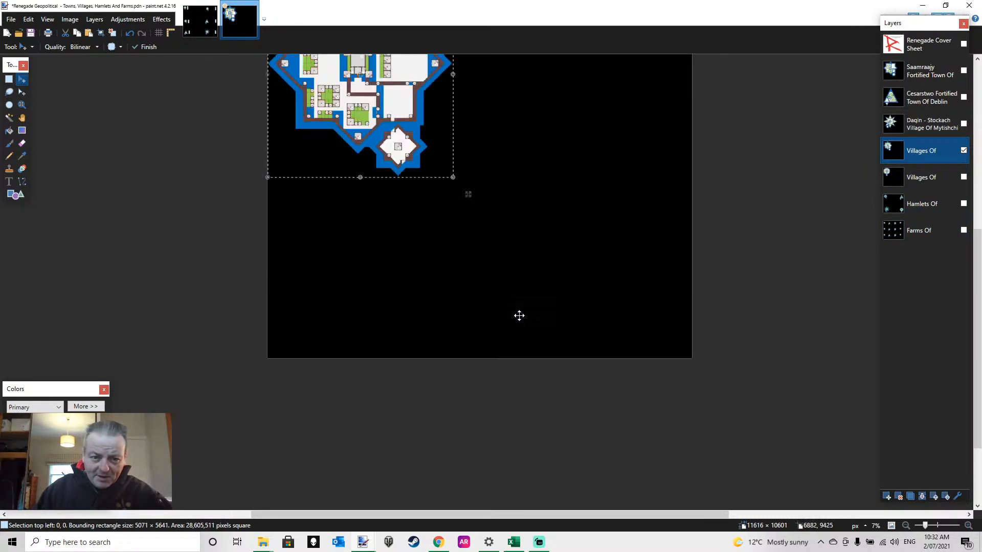
{"action": "scroll", "coordinate": [519, 316], "scroll_direction": "up", "scroll_amount": 2}
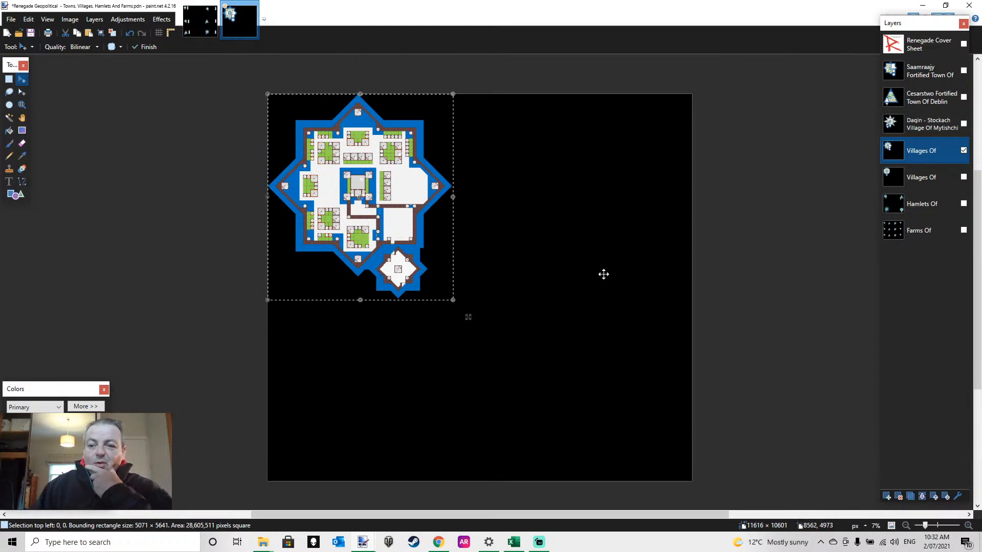
{"action": "scroll", "coordinate": [518, 284], "scroll_direction": "down", "scroll_amount": 1}
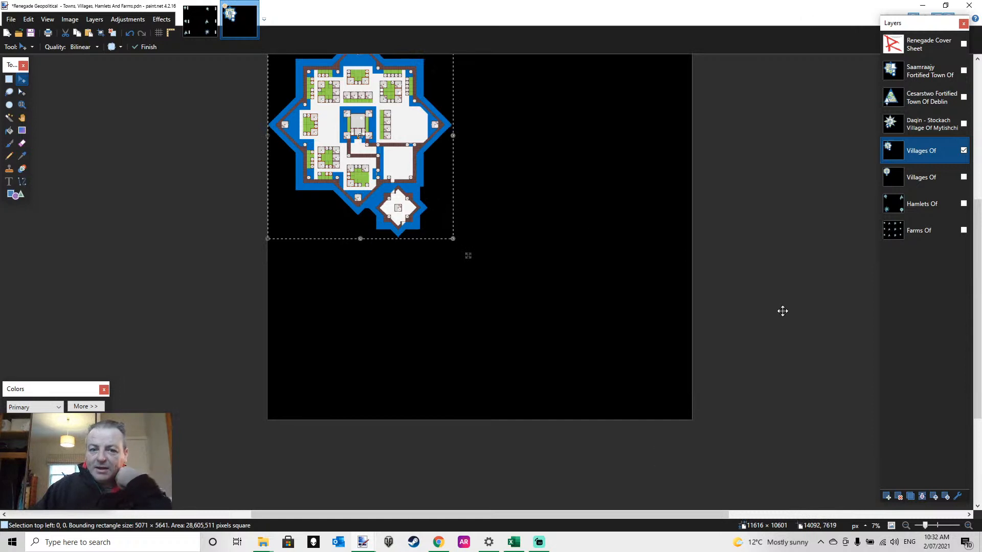
{"action": "scroll", "coordinate": [782, 309], "scroll_direction": "up", "scroll_amount": 1}
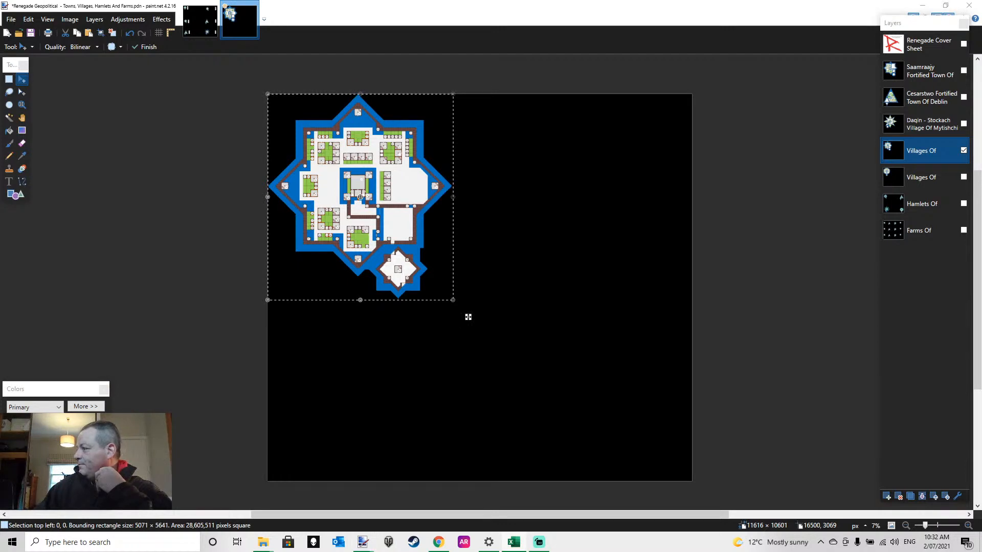
{"action": "left_click", "coordinate": [468, 317]}
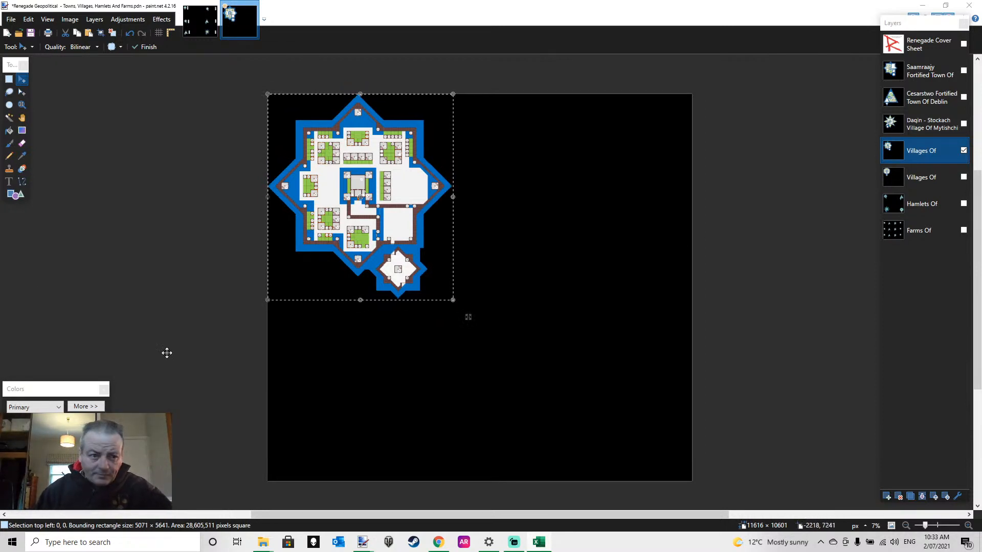
{"action": "left_click", "coordinate": [10, 80]}
{"action": "left_click", "coordinate": [433, 315]}
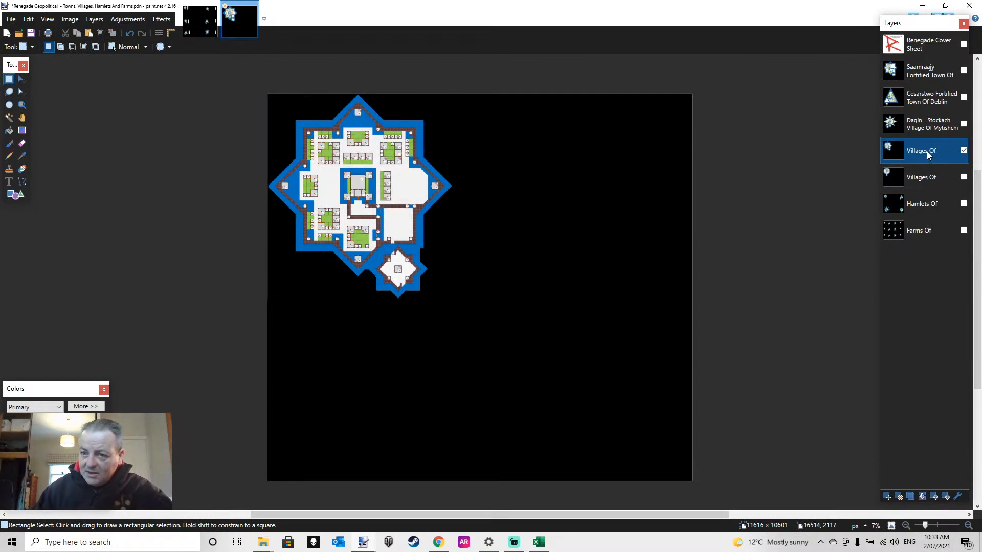
{"action": "left_click", "coordinate": [888, 497]}
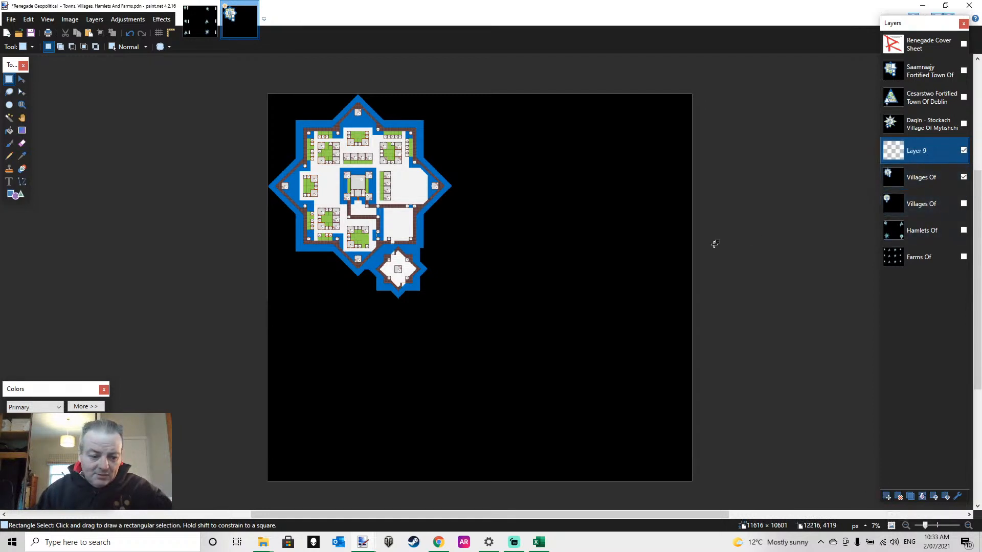
Paste the triangular village onto Layer 9, place it in the canvas's lower-left corner below the star village, and deselect it
{"action": "key", "text": "ctrl+v"}
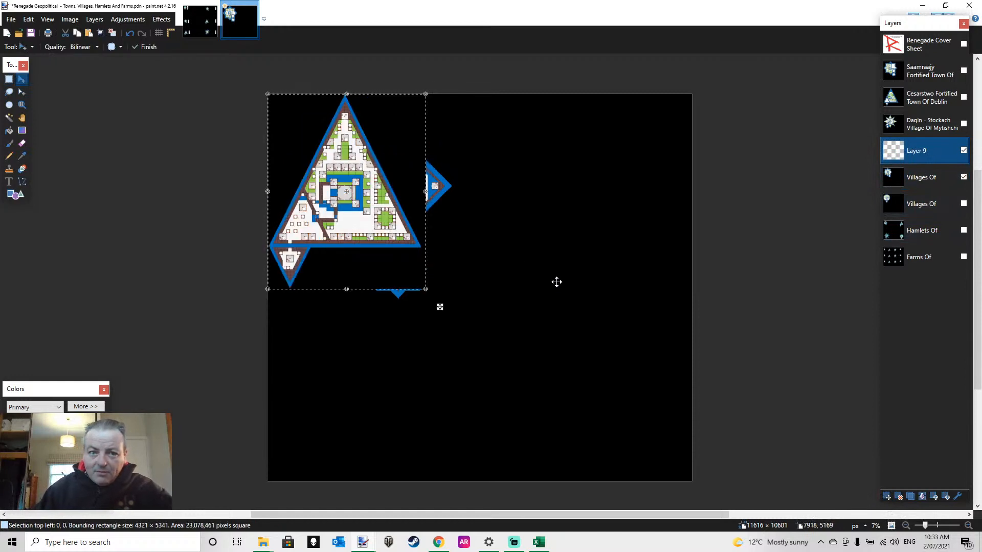
{"action": "left_click_drag", "start_coordinate": [379, 202], "coordinate": [383, 389]}
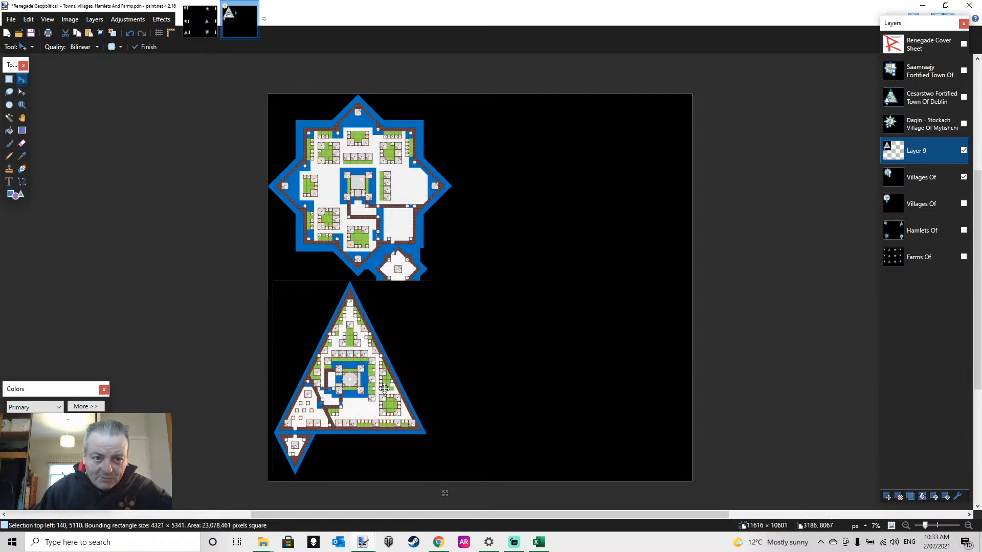
{"action": "left_click_drag", "start_coordinate": [384, 388], "coordinate": [383, 390]}
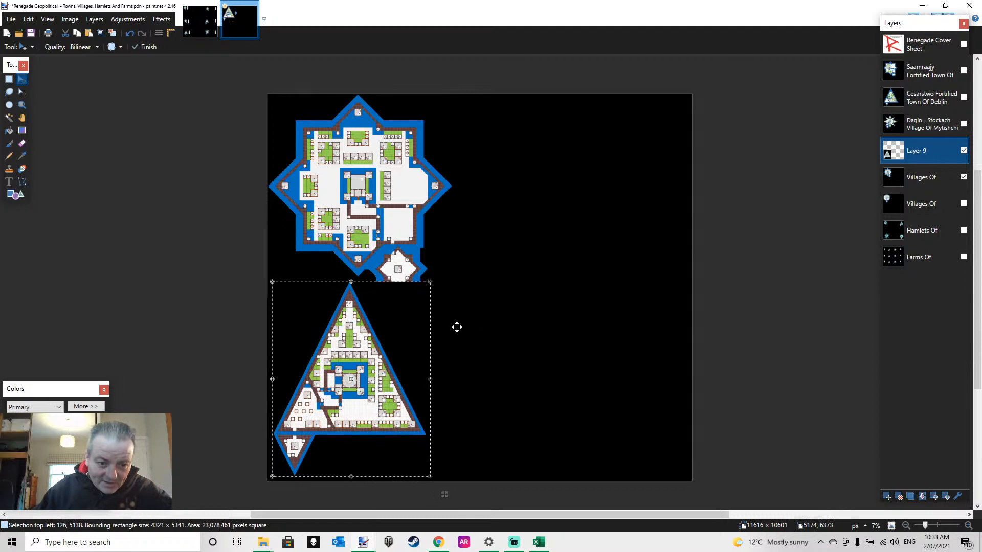
{"action": "key", "text": "Left"}
{"action": "key", "text": "Left"}
{"action": "key", "text": "Left"}
{"action": "key", "text": "Left"}
{"action": "key", "text": "Left"}
{"action": "key", "text": "Left"}
{"action": "key", "text": "Left"}
{"action": "key", "text": "Left"}
{"action": "key", "text": "Left"}
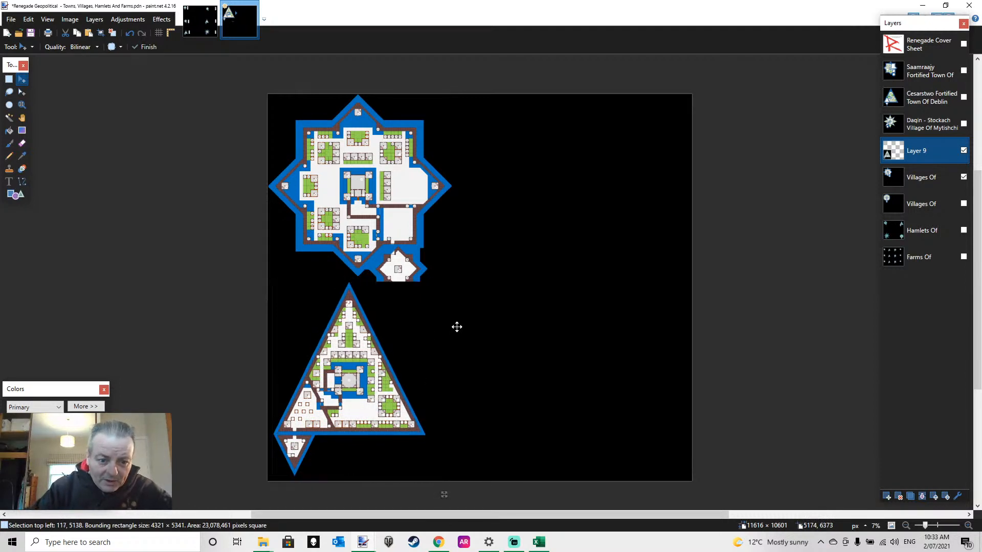
{"action": "key", "text": "Left"}
{"action": "key", "text": "Left"}
{"action": "key", "text": "Left"}
{"action": "key", "text": "Left"}
{"action": "key", "text": "Left"}
{"action": "key", "text": "Left"}
{"action": "key", "text": "Left"}
{"action": "key", "text": "Left"}
{"action": "key", "text": "Left"}
{"action": "key", "text": "Left"}
{"action": "key", "text": "Left"}
{"action": "key", "text": "Left"}
{"action": "key", "text": "Left"}
{"action": "key", "text": "Left"}
{"action": "key", "text": "Left"}
{"action": "key", "text": "Left"}
{"action": "key", "text": "Left"}
{"action": "key", "text": "Left"}
{"action": "key", "text": "Left"}
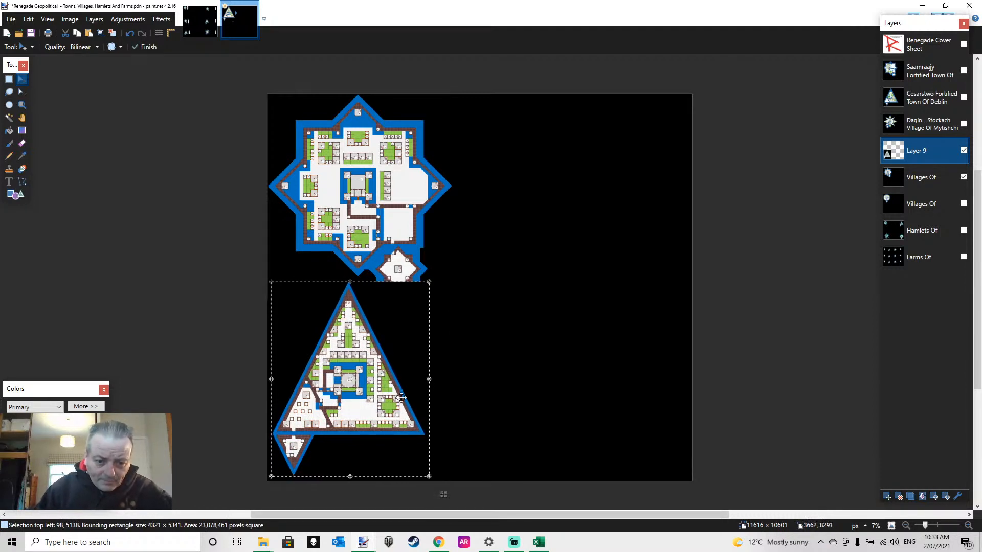
{"action": "left_click_drag", "start_coordinate": [395, 402], "coordinate": [392, 404]}
{"action": "left_click", "coordinate": [9, 79]}
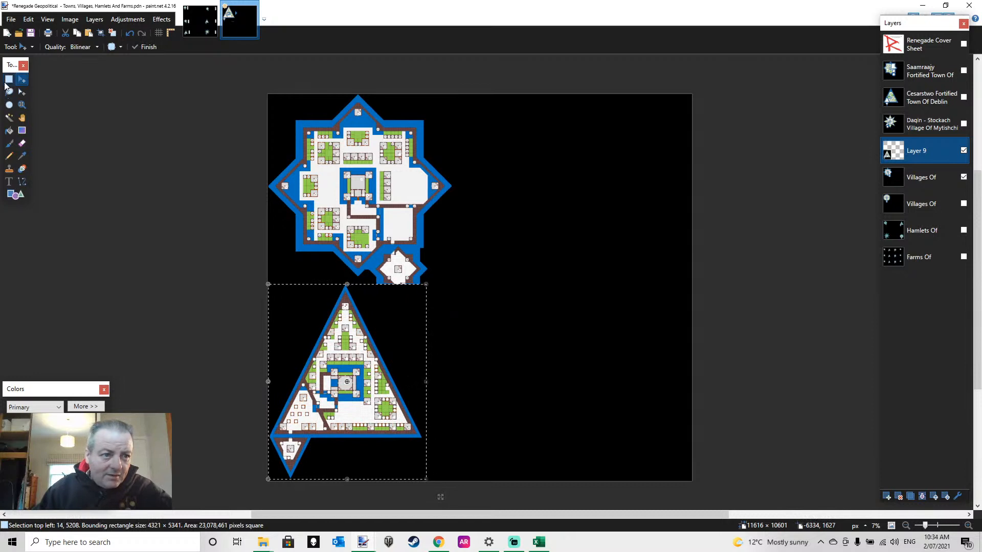
{"action": "left_click", "coordinate": [495, 247]}
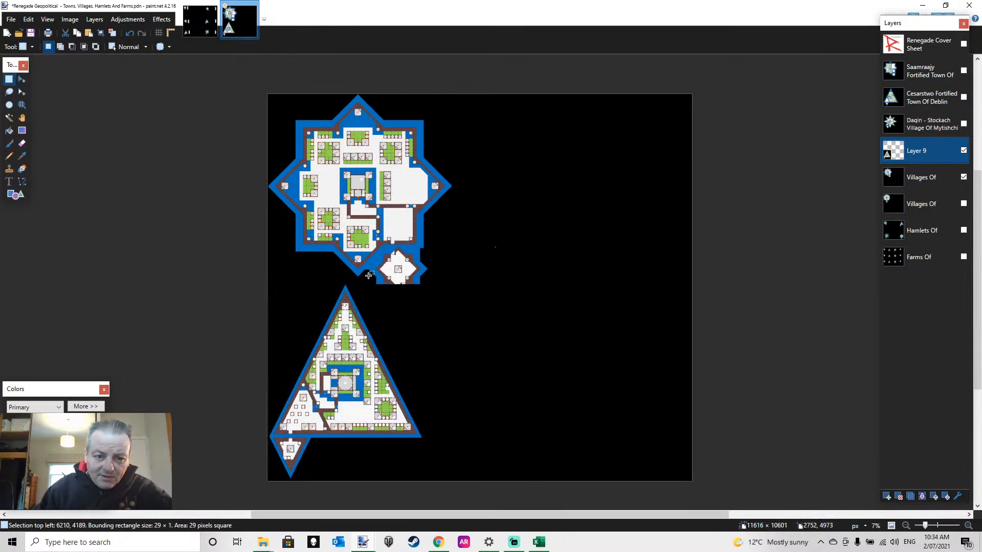
Clear the part of Layer 9 that covers the star village's lower annex and merge the layer down into Villages Of
{"action": "mouse_move", "coordinate": [368, 275]}
{"action": "left_mouse_down"}
{"action": "mouse_move", "coordinate": [402, 321]}
{"action": "mouse_move", "coordinate": [448, 323]}
{"action": "mouse_move", "coordinate": [378, 249]}
{"action": "left_mouse_up"}
{"action": "key", "text": "Delete"}
{"action": "key", "text": "Delete"}
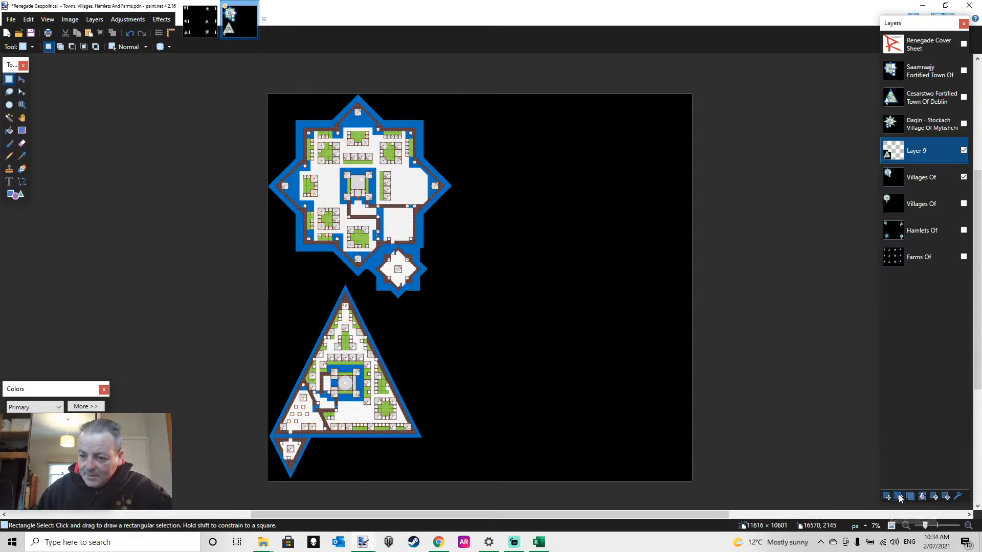
{"action": "left_click", "coordinate": [922, 497]}
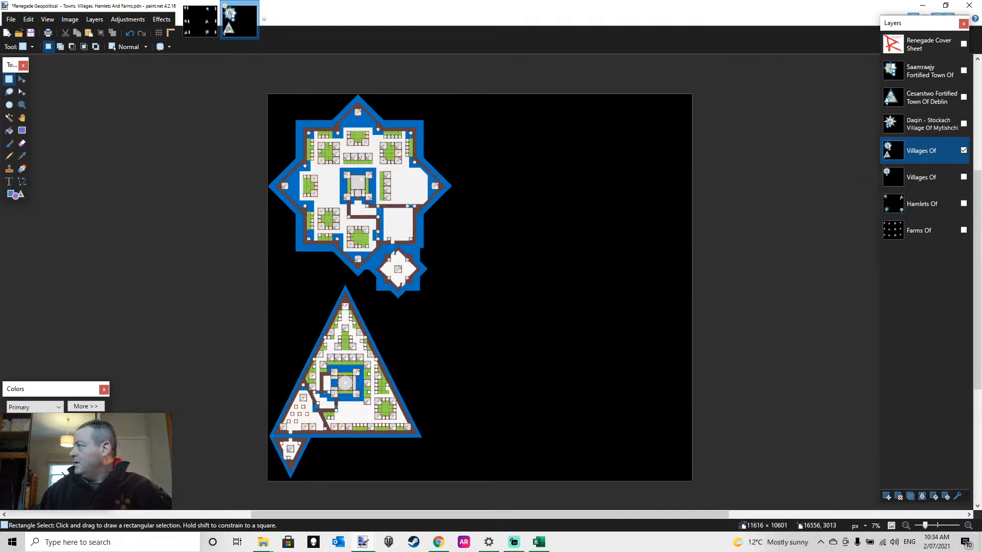
{"action": "key", "text": "alt+Tab"}
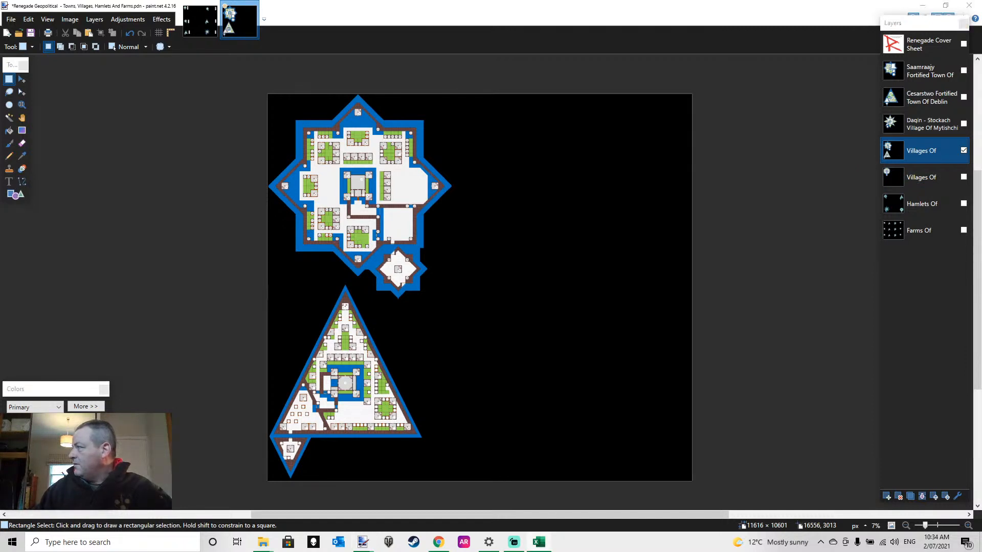
{"action": "key", "text": "alt+F4"}
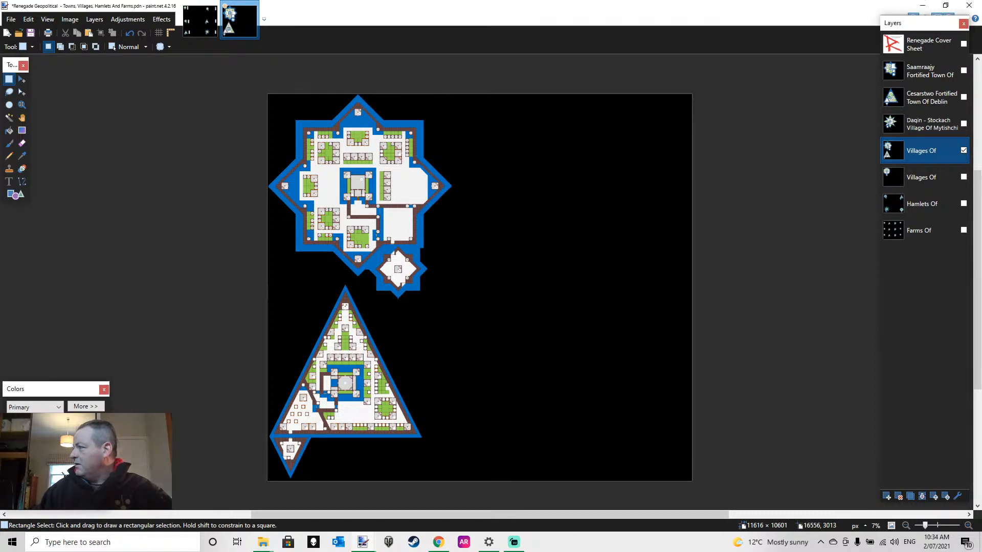
{"action": "key", "text": "alt+Tab"}
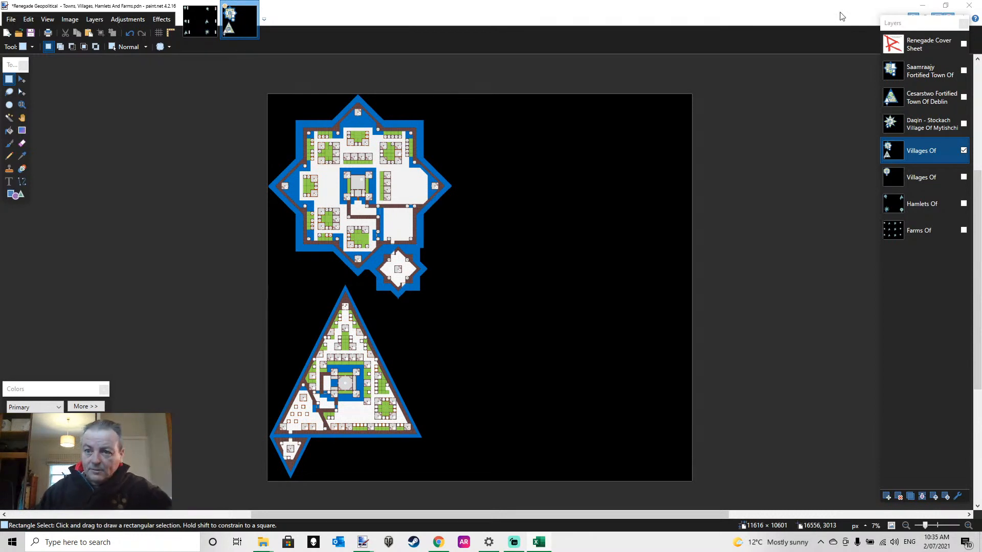
Hide the upper Villages Of layer, and select and show the lower one holding the round village
{"action": "left_click", "coordinate": [913, 180]}
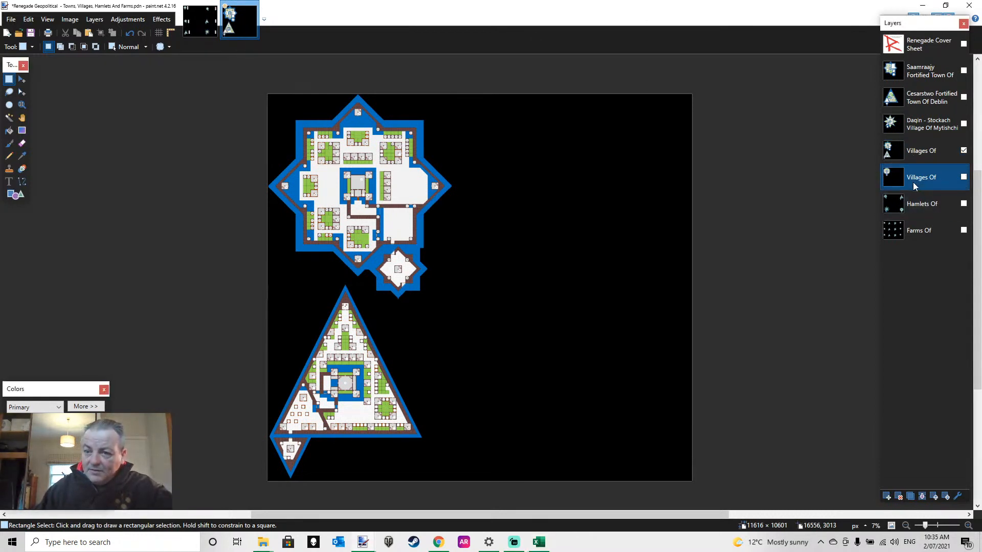
{"action": "left_click", "coordinate": [963, 150]}
{"action": "left_click", "coordinate": [964, 177]}
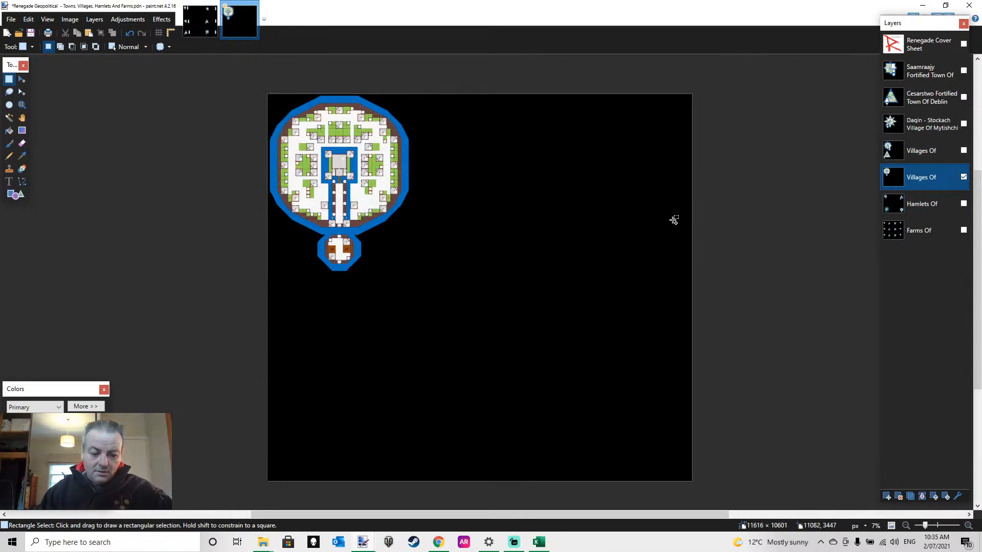
{"action": "scroll", "coordinate": [674, 220], "scroll_direction": "down", "scroll_amount": 1}
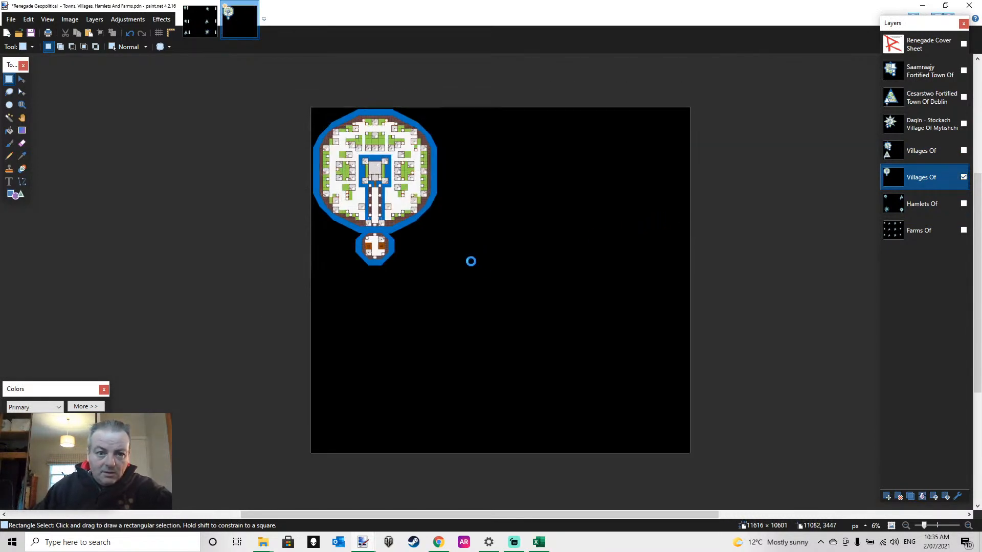
Add a new layer above the round village's layer and paste the large eight-spiked village in its upper-left corner
{"action": "key", "text": "ctrl+v"}
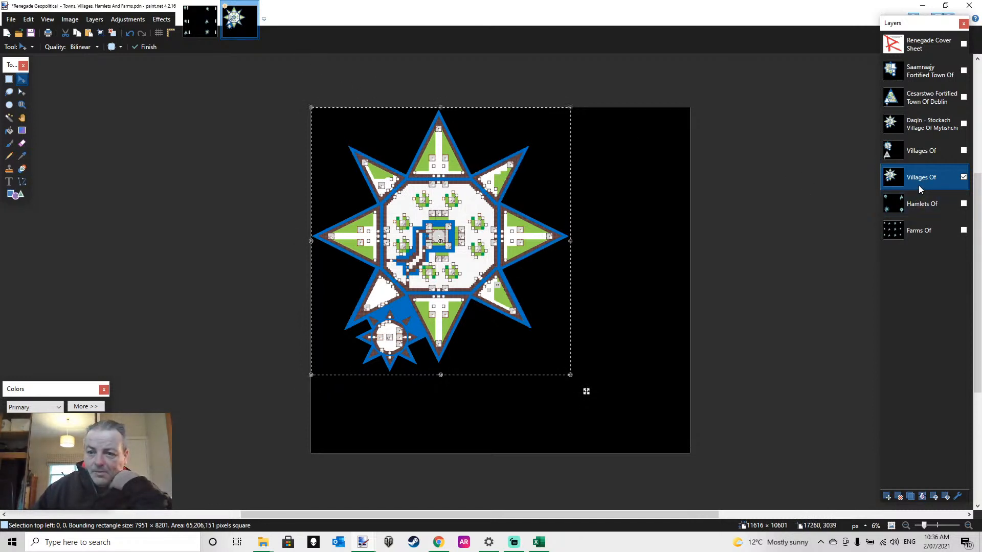
{"action": "key", "text": "ctrl+z"}
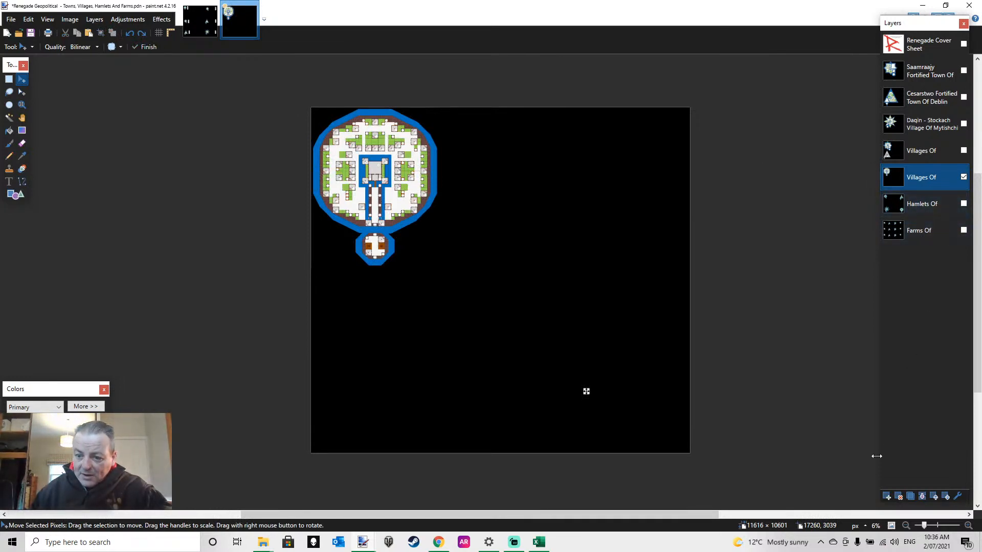
{"action": "left_click", "coordinate": [886, 496]}
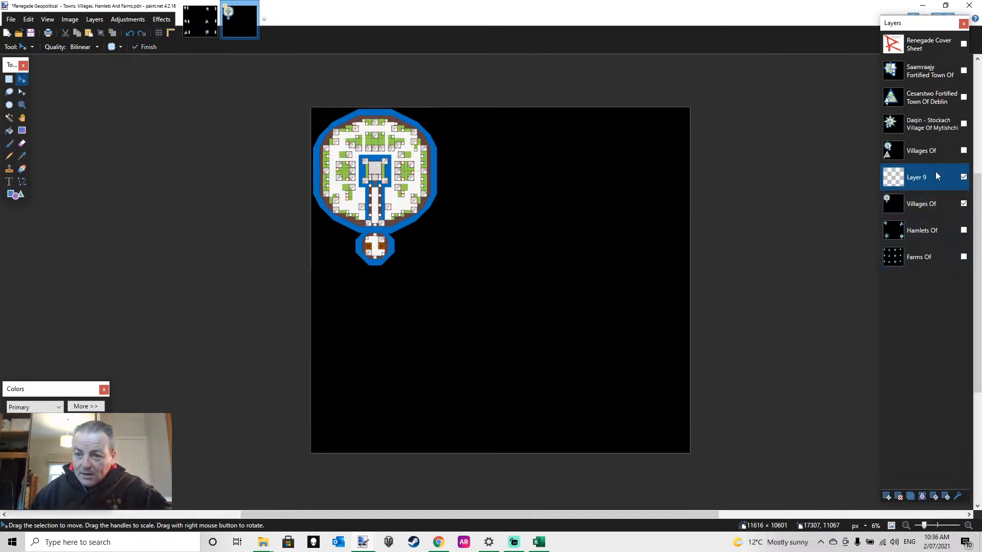
{"action": "key", "text": "ctrl+v"}
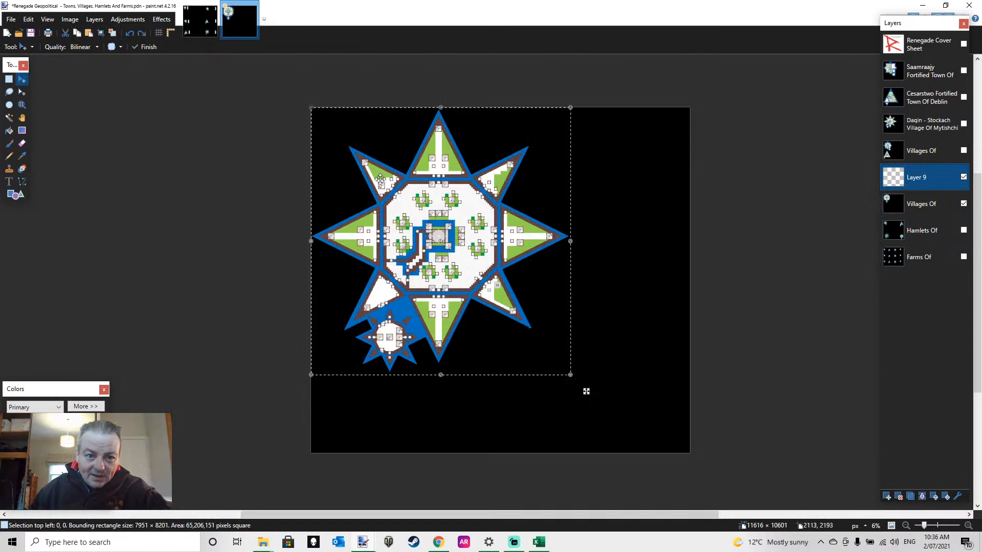
{"action": "left_click_drag", "start_coordinate": [409, 193], "coordinate": [441, 217]}
{"action": "key", "text": "ctrl+z"}
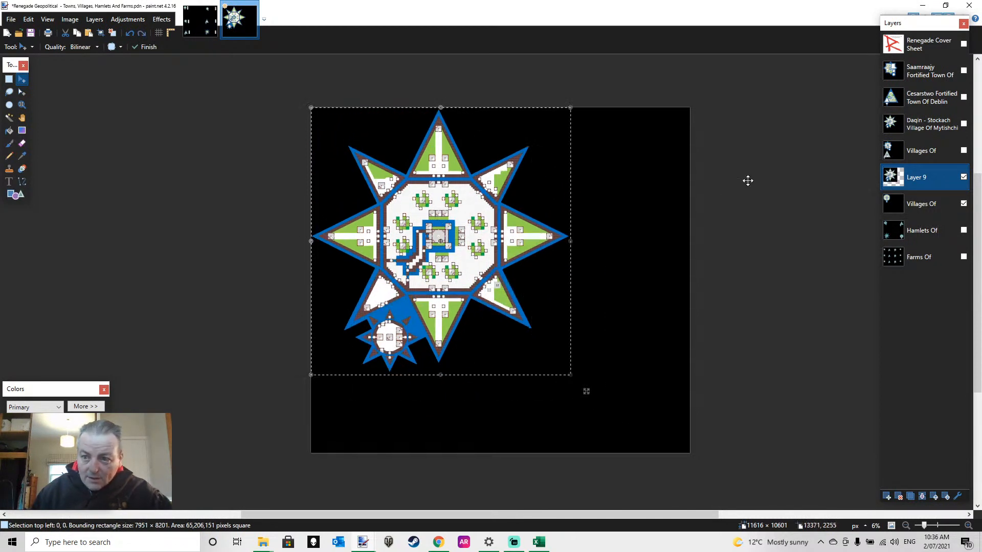
Cut the round village out of the lower Villages Of layer with a rectangular selection
{"action": "left_click", "coordinate": [903, 204]}
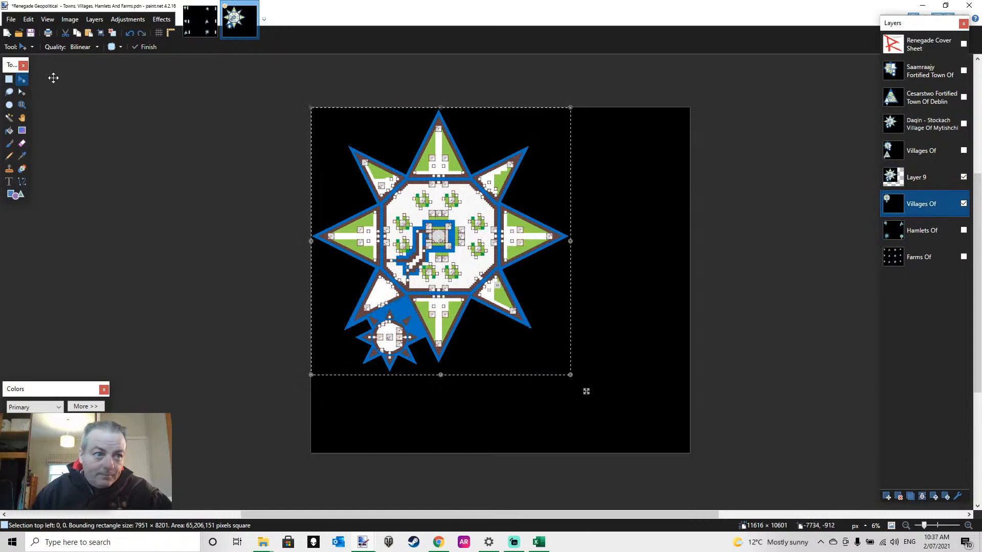
{"action": "left_click", "coordinate": [8, 79]}
{"action": "left_click_drag", "start_coordinate": [546, 349], "coordinate": [255, 89]}
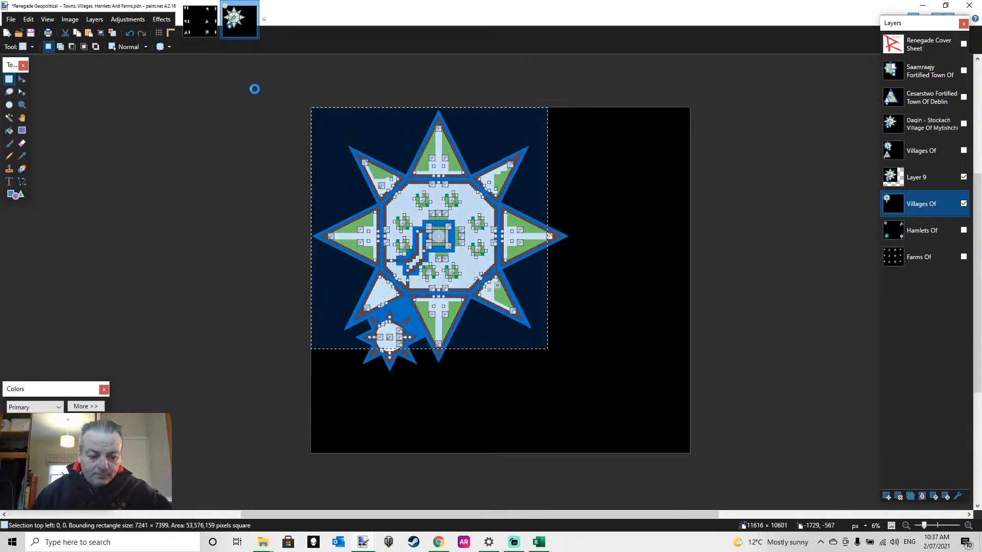
{"action": "key", "text": "ctrl+d"}
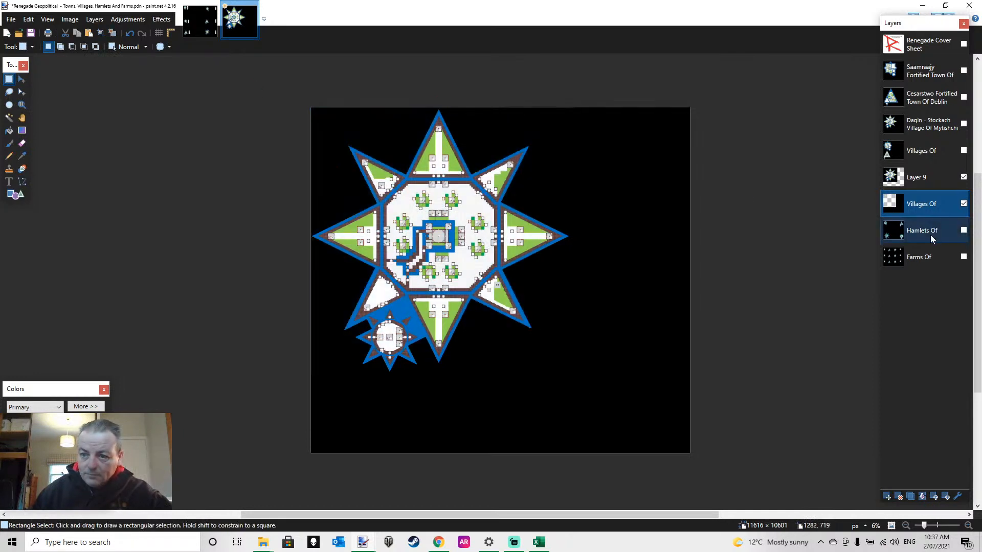
Place the cut round village in the canvas's lower-right corner on Layer 9, then merge that layer down and deselect
{"action": "left_click", "coordinate": [931, 176]}
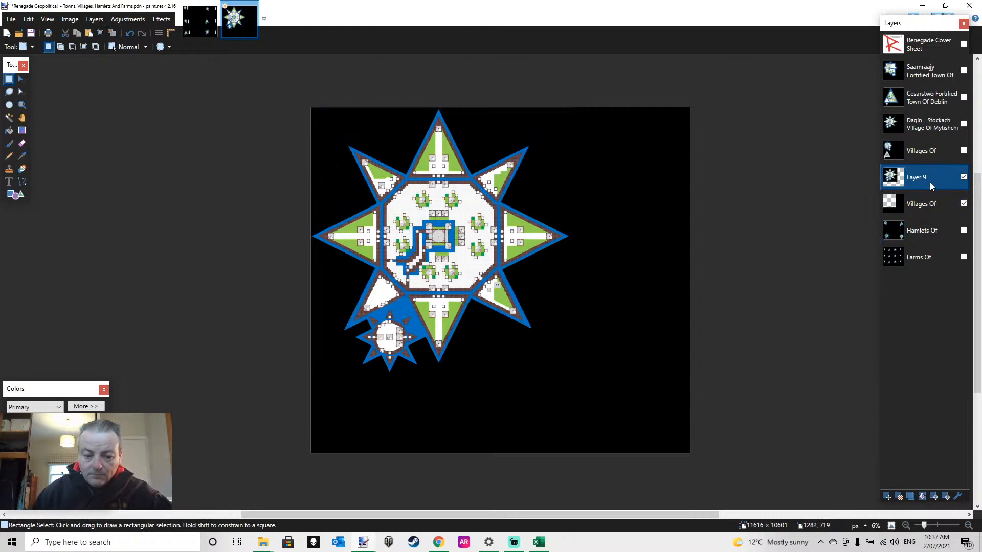
{"action": "key", "text": "ctrl+v"}
{"action": "left_click_drag", "start_coordinate": [422, 183], "coordinate": [650, 361]}
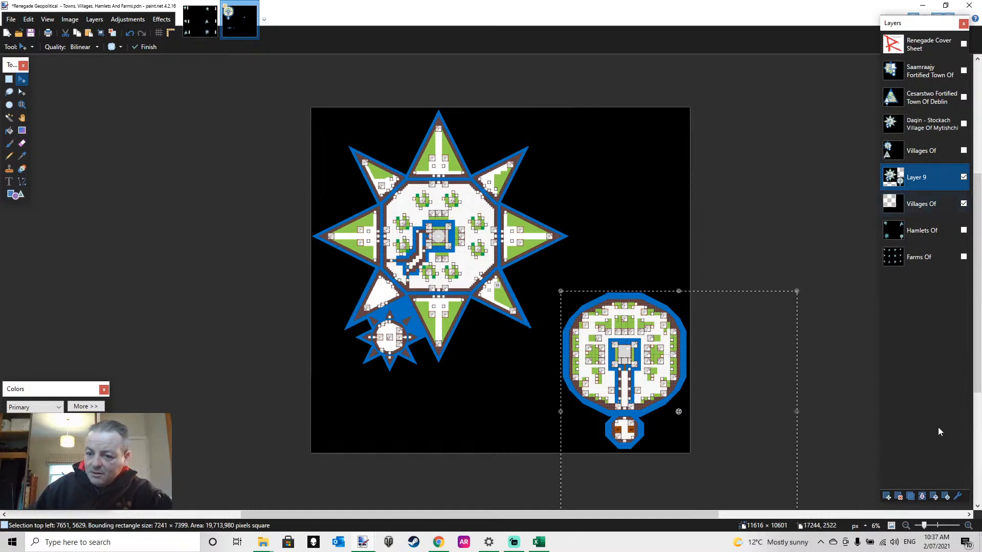
{"action": "left_click", "coordinate": [921, 496]}
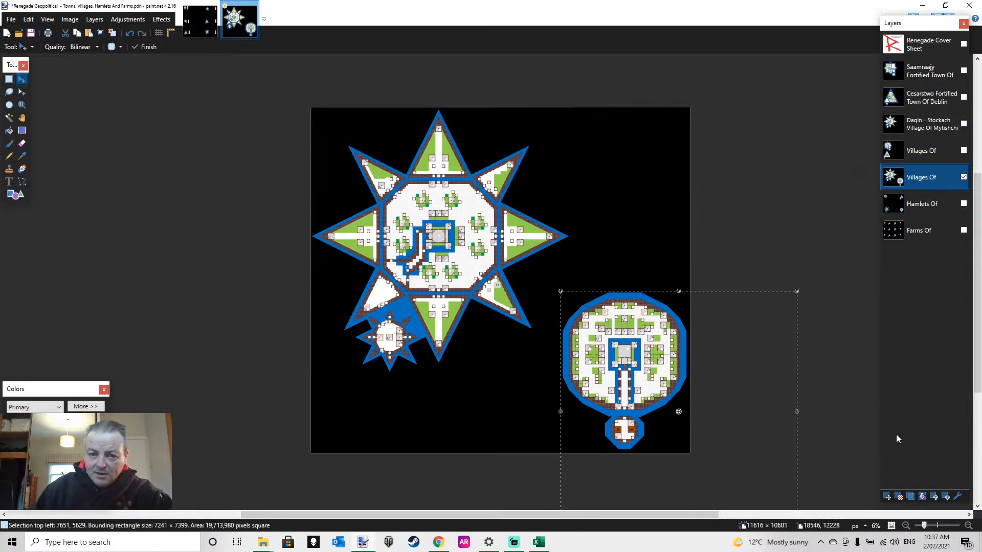
{"action": "left_click", "coordinate": [8, 78]}
{"action": "left_click", "coordinate": [715, 150]}
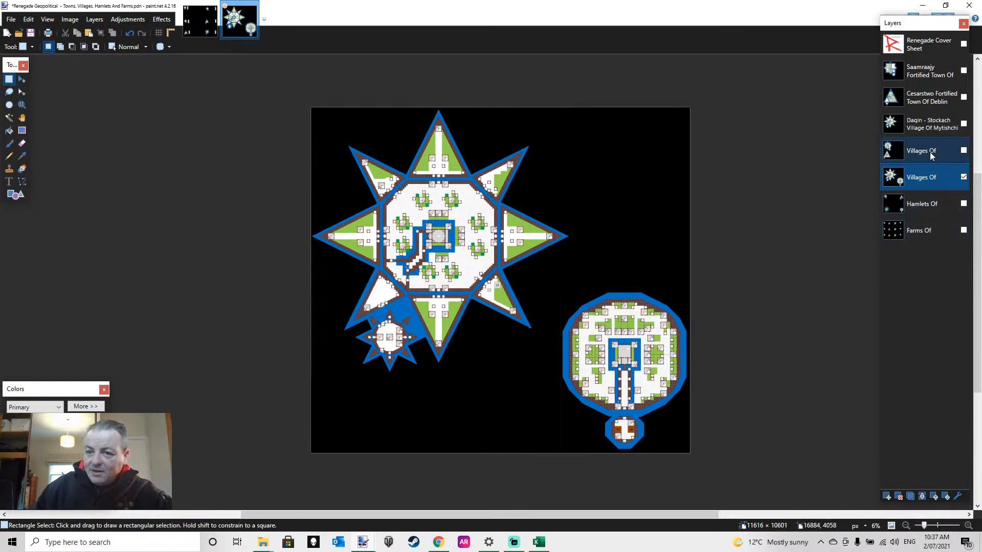
Show the upper Villages Of layer instead of the lower one and lasso the triangular village
{"action": "left_click", "coordinate": [963, 177]}
{"action": "left_click", "coordinate": [963, 150]}
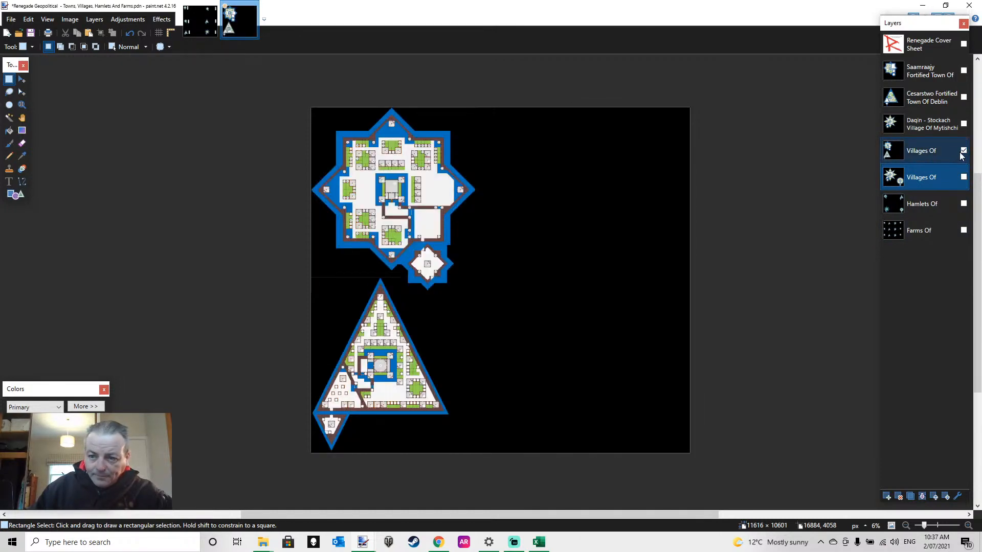
{"action": "left_click", "coordinate": [9, 92]}
{"action": "mouse_move", "coordinate": [395, 289]}
{"action": "left_mouse_down"}
{"action": "mouse_move", "coordinate": [364, 274]}
{"action": "mouse_move", "coordinate": [276, 381]}
{"action": "mouse_move", "coordinate": [258, 444]}
{"action": "mouse_move", "coordinate": [269, 486]}
{"action": "mouse_move", "coordinate": [313, 530]}
{"action": "mouse_move", "coordinate": [518, 546]}
{"action": "left_mouse_up"}
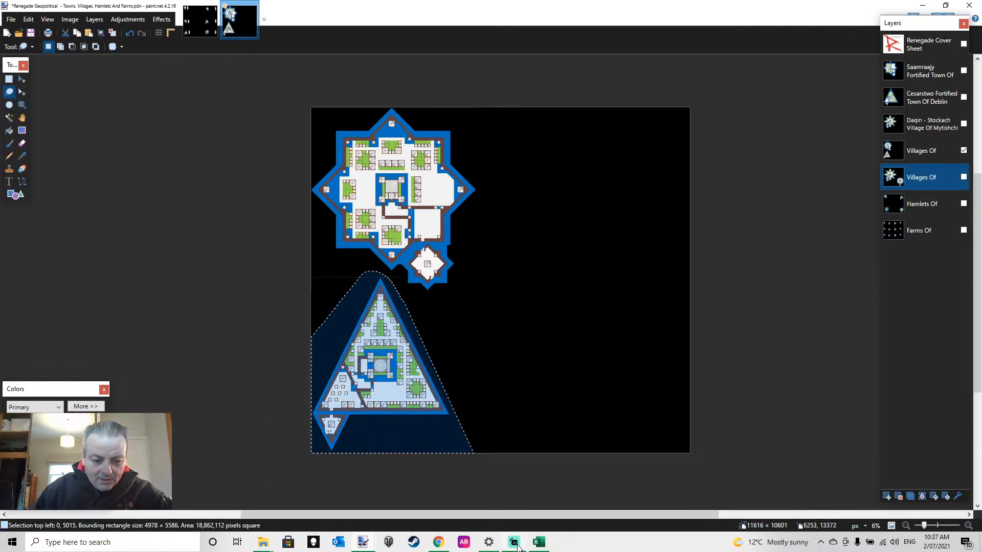
Cut the lassoed triangular village from the upper Villages Of layer and paste it back in the canvas's lower-right corner
{"action": "mouse_move", "coordinate": [518, 546]}
{"action": "key", "text": "Delete"}
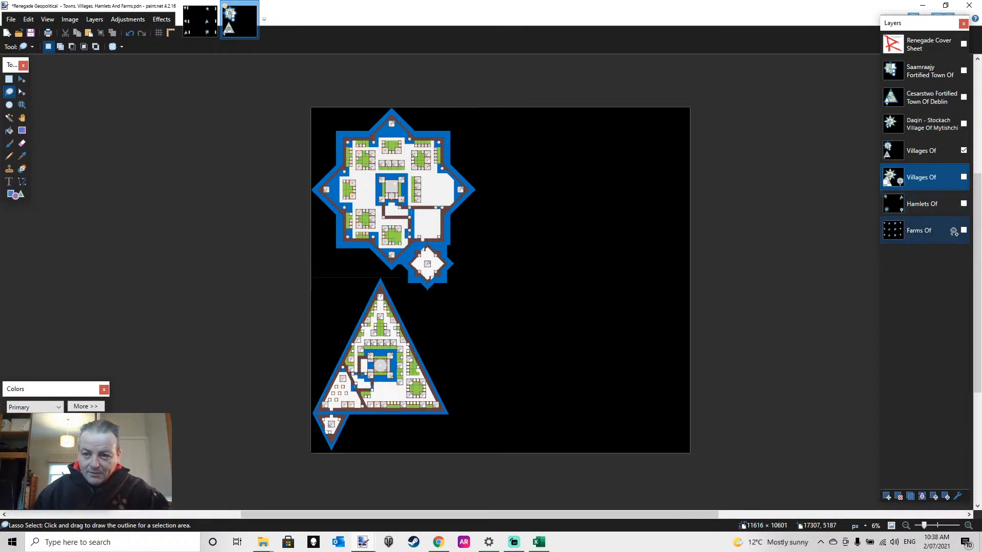
{"action": "key", "text": "ctrl+z"}
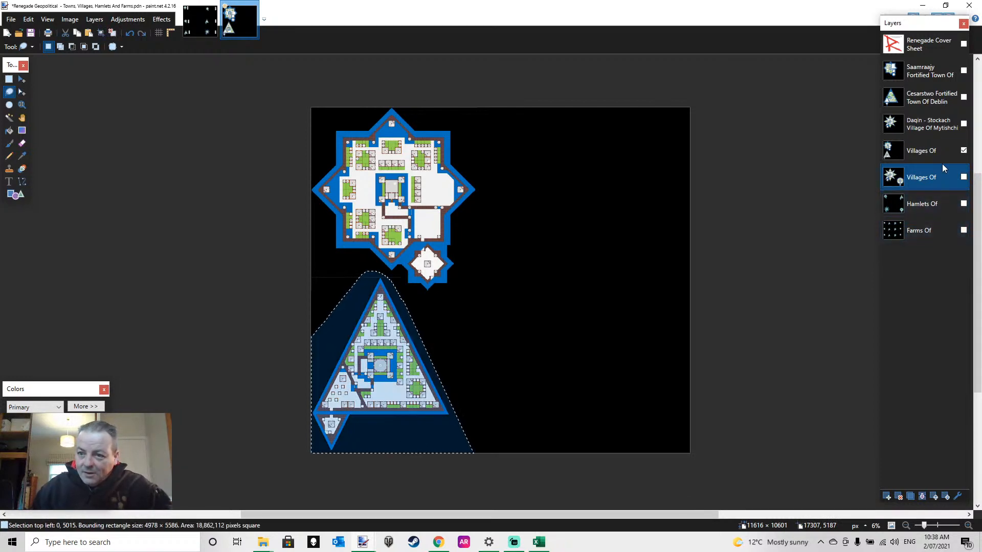
{"action": "left_click", "coordinate": [947, 153]}
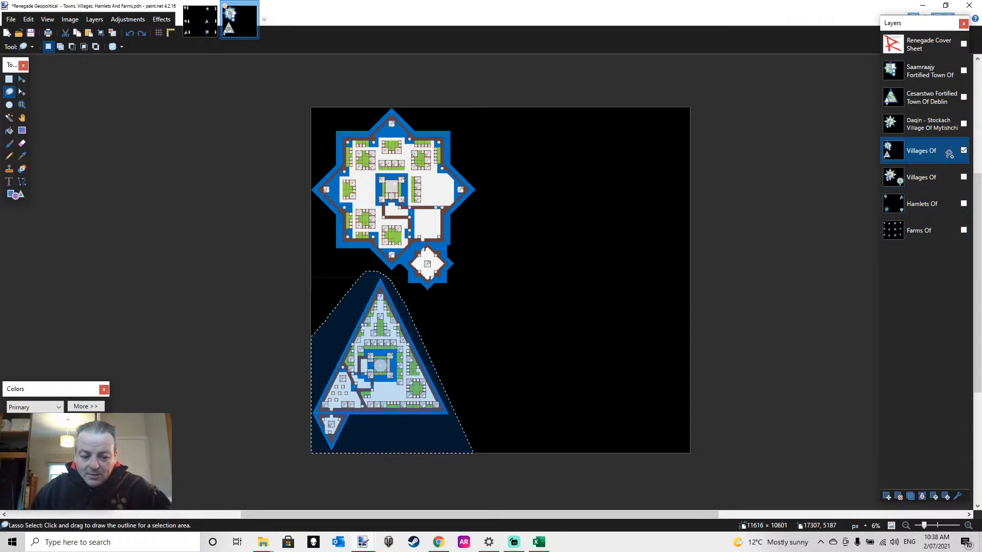
{"action": "key", "text": "Delete"}
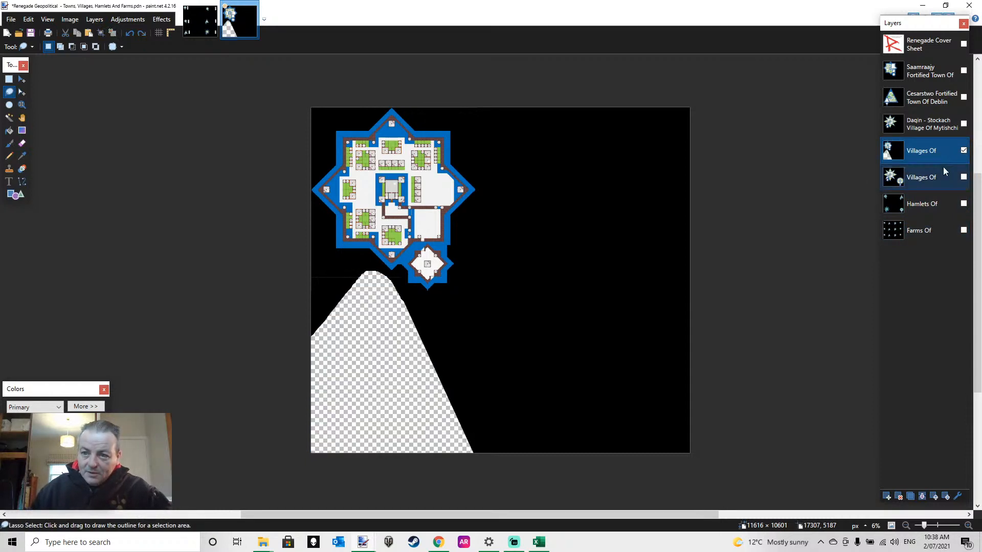
{"action": "key", "text": "ctrl+v"}
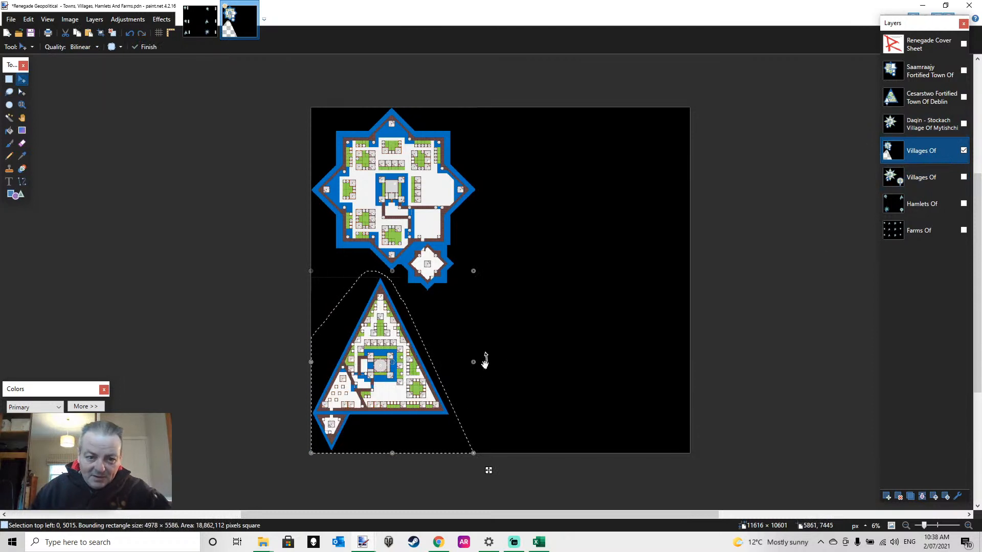
{"action": "left_click_drag", "start_coordinate": [389, 392], "coordinate": [633, 390]}
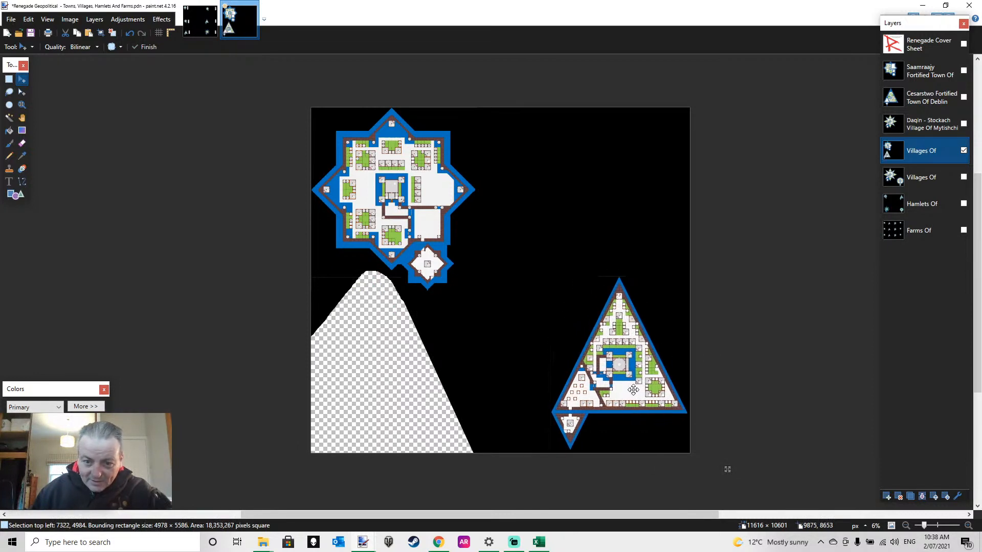
Deselect the pasted triangular village and fill the transparent gap left by the cut with solid black
{"action": "key", "text": "s"}
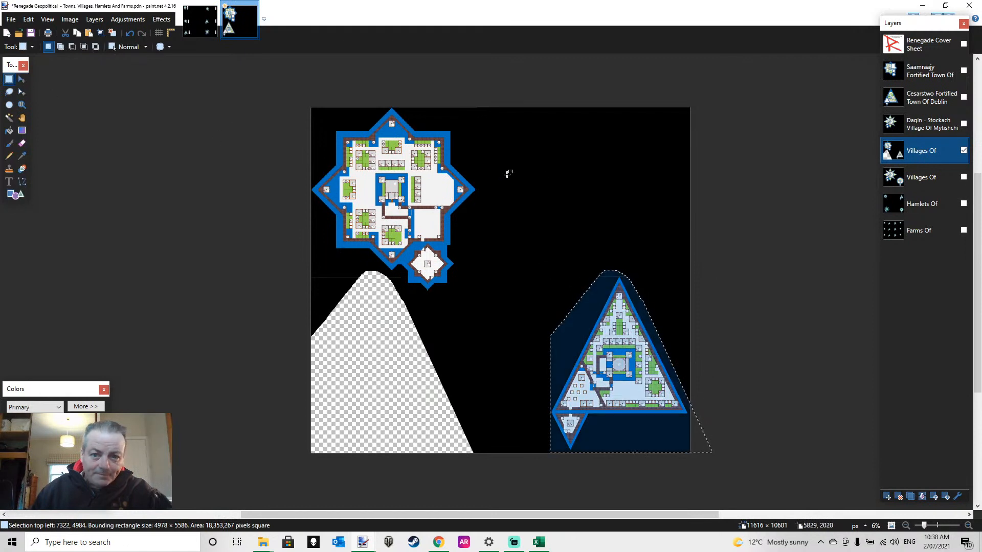
{"action": "left_click", "coordinate": [552, 177]}
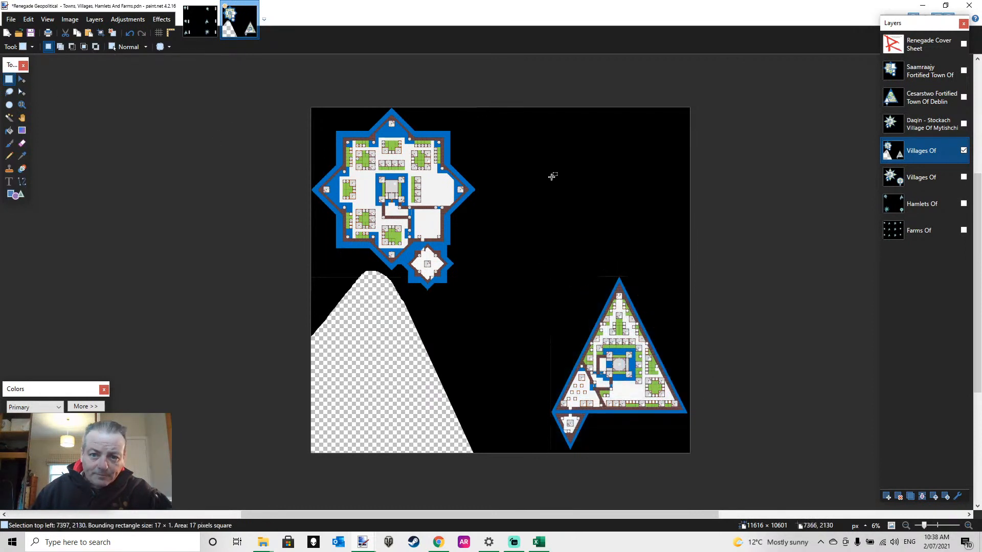
{"action": "left_click", "coordinate": [10, 132]}
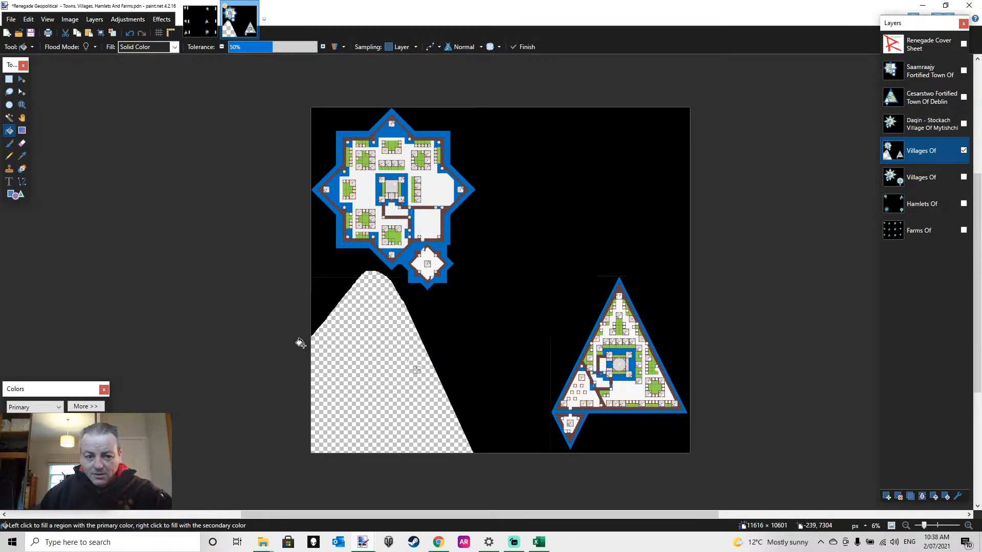
{"action": "key", "text": "s"}
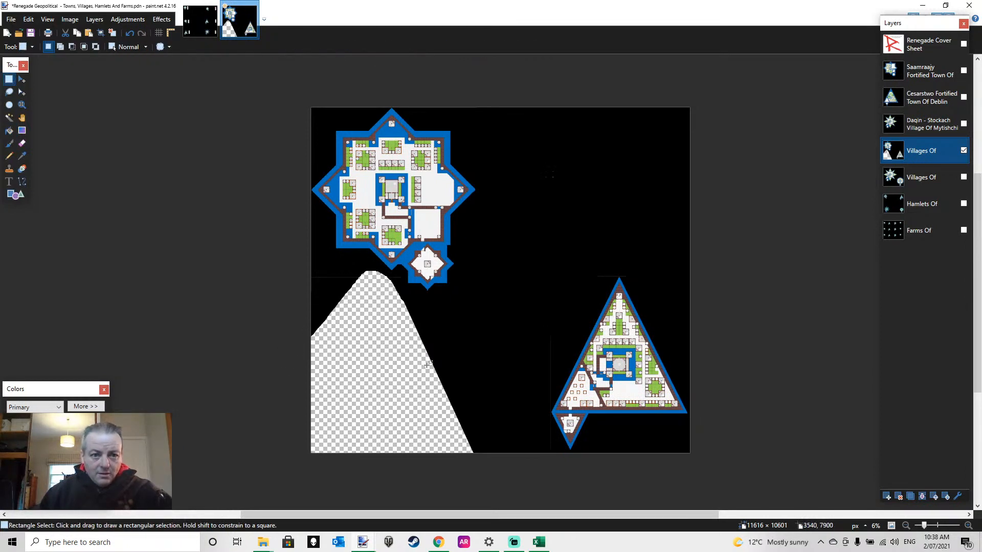
{"action": "left_click", "coordinate": [9, 131]}
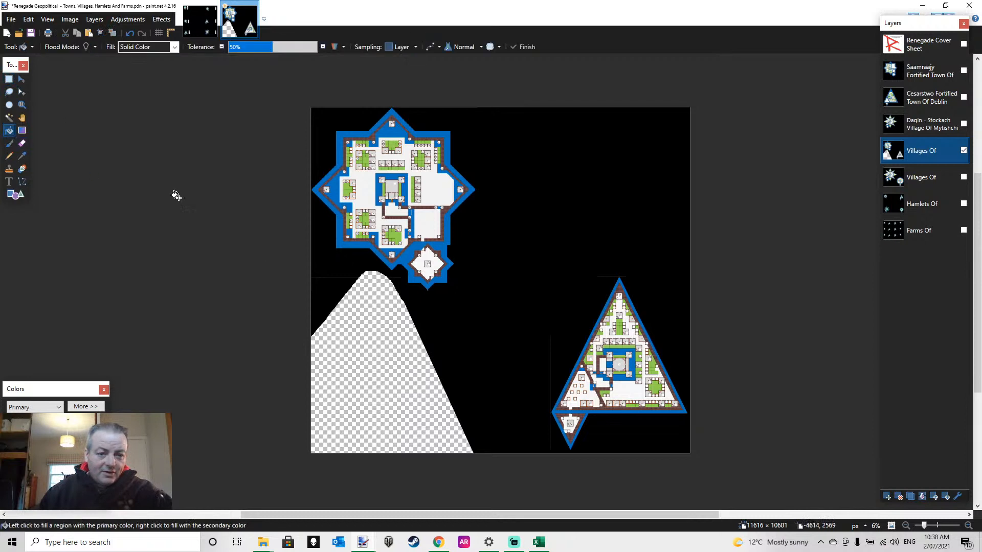
{"action": "left_click", "coordinate": [542, 382]}
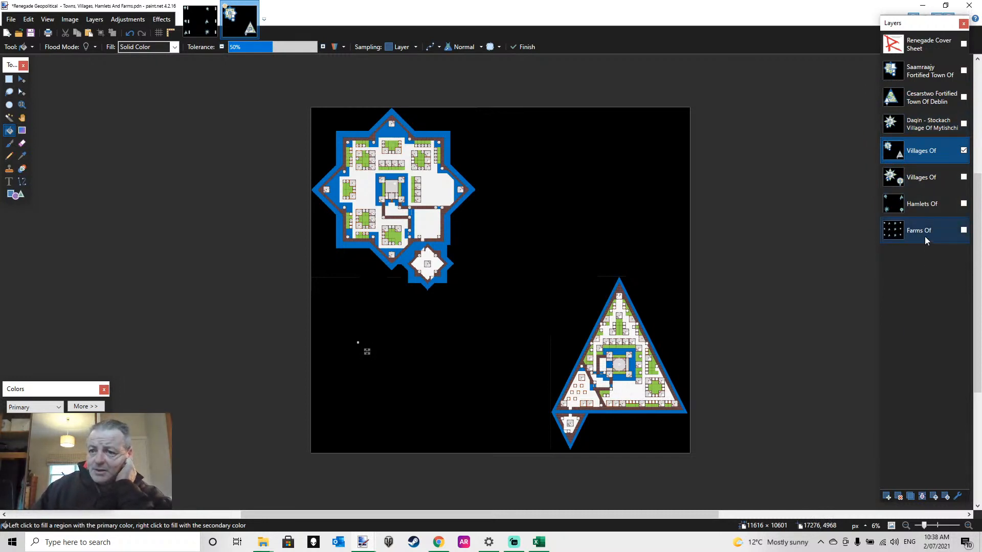
{"action": "left_click", "coordinate": [934, 129]}
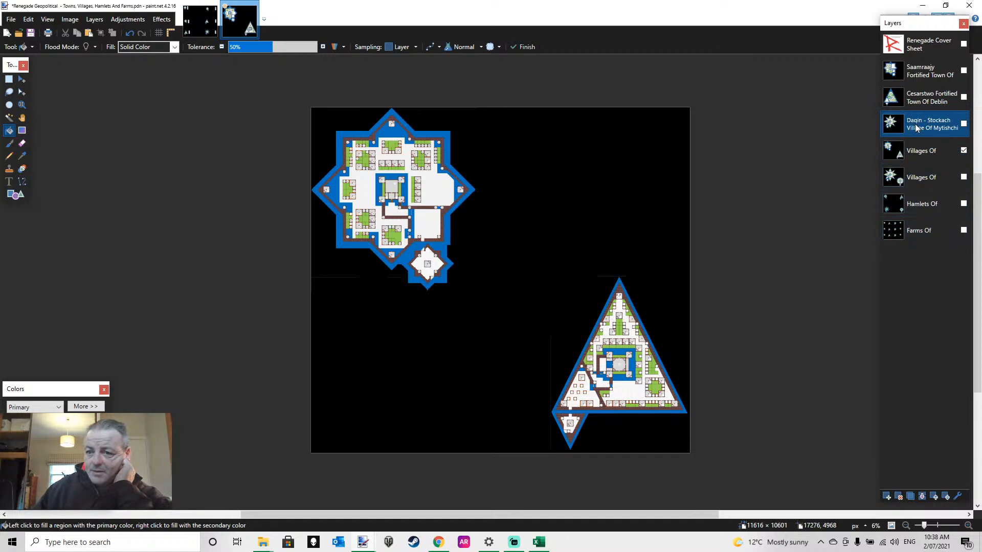
{"action": "double_click", "coordinate": [916, 128]}
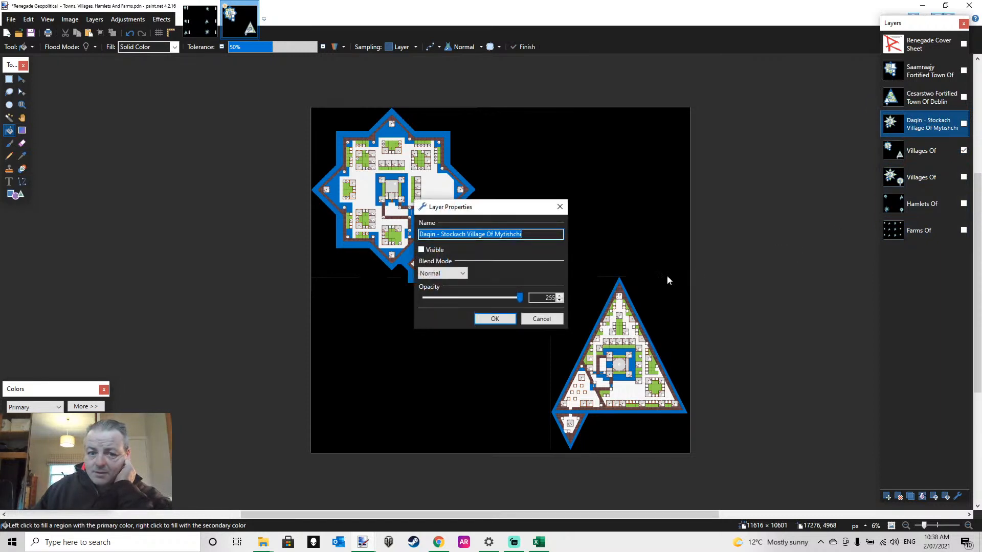
{"action": "left_click_drag", "start_coordinate": [465, 234], "coordinate": [378, 227]}
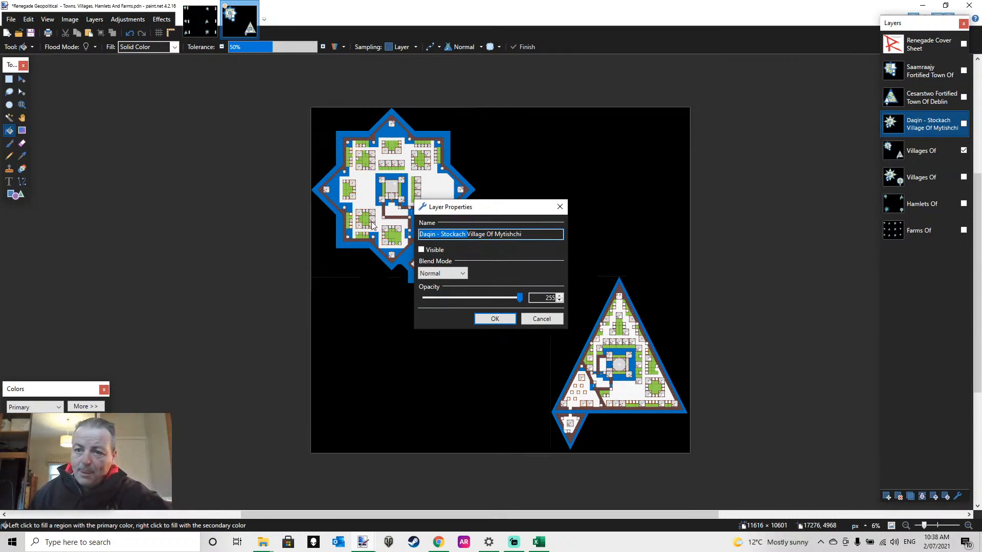
{"action": "left_click", "coordinate": [542, 319]}
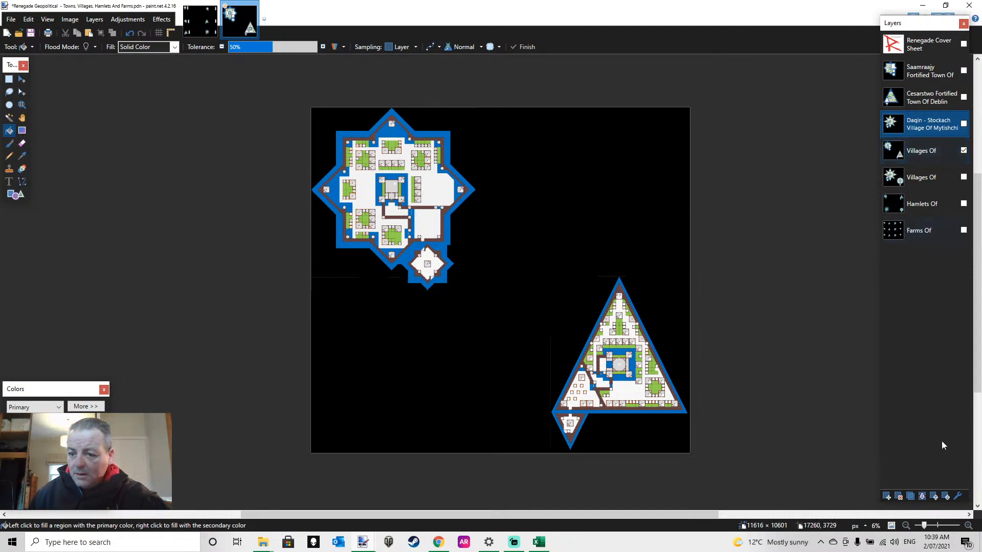
Delete the Daqin - Stockach Village Of Mytishchi layer
{"action": "left_click", "coordinate": [899, 495]}
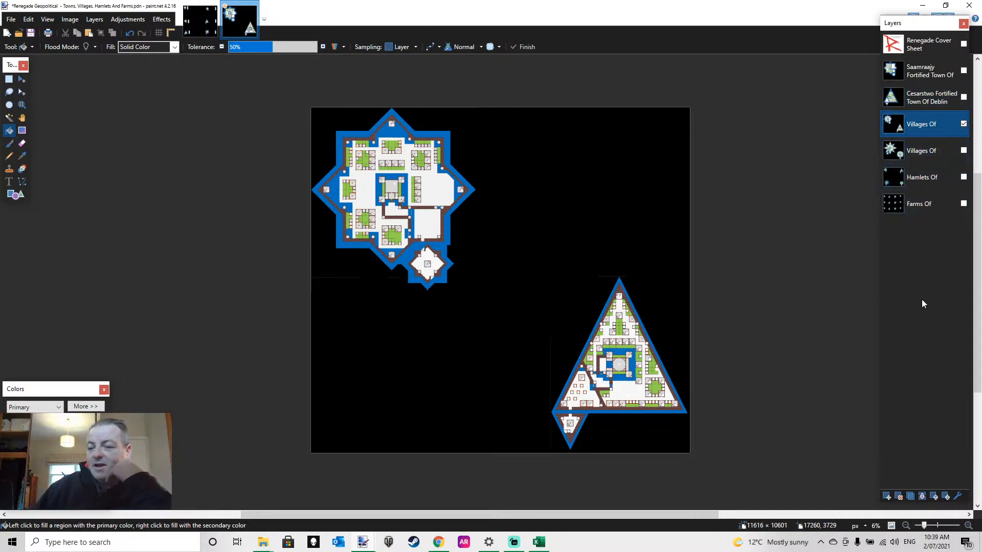
{"action": "key", "text": "alt+Tab"}
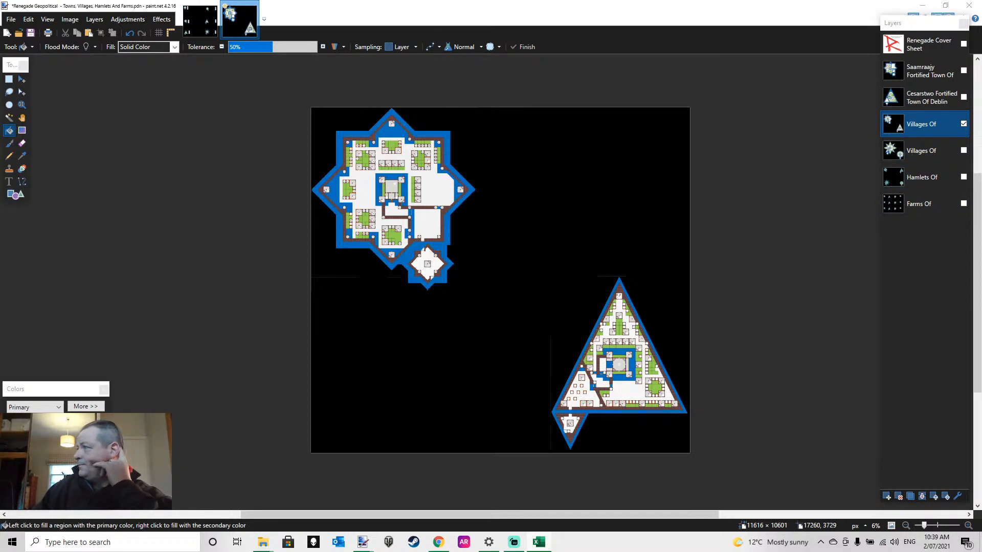
{"action": "key", "text": "alt+Tab"}
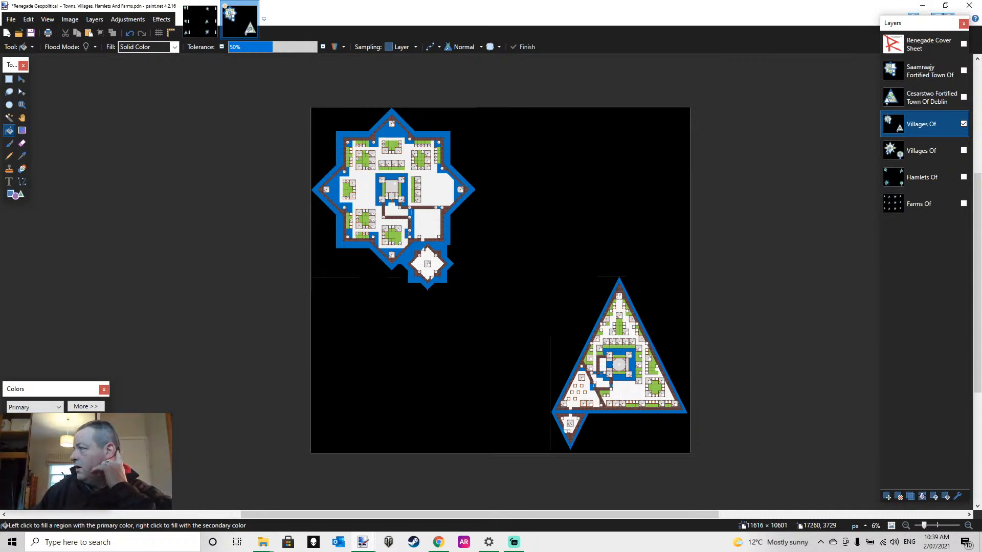
{"action": "key", "text": "alt+Tab"}
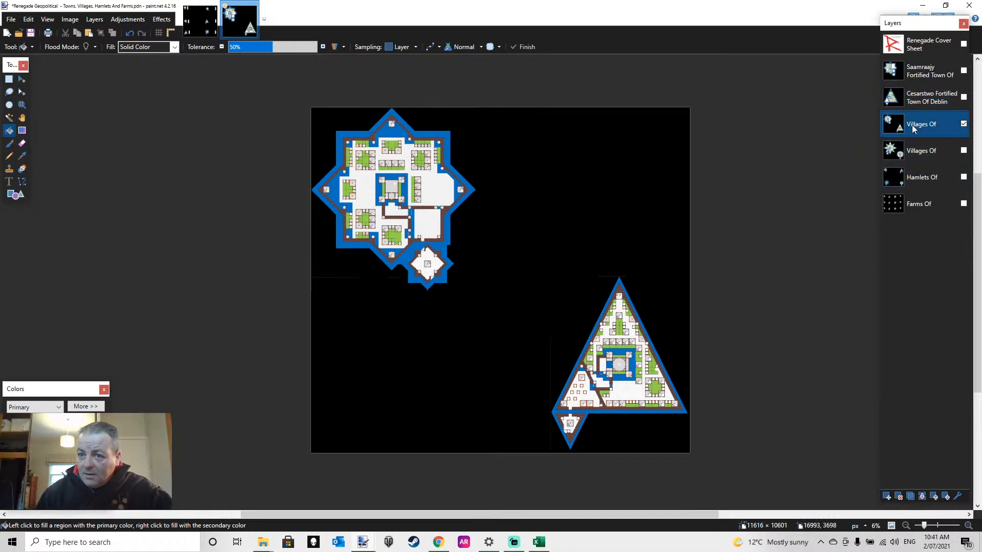
Add a new layer above the upper Villages Of layer and open its properties
{"action": "left_click", "coordinate": [886, 496]}
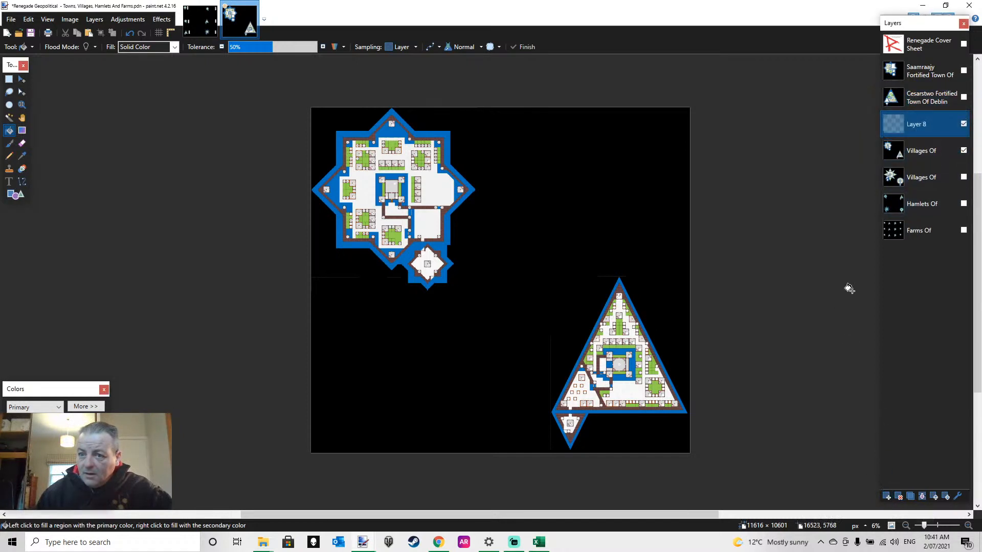
{"action": "double_click", "coordinate": [927, 124]}
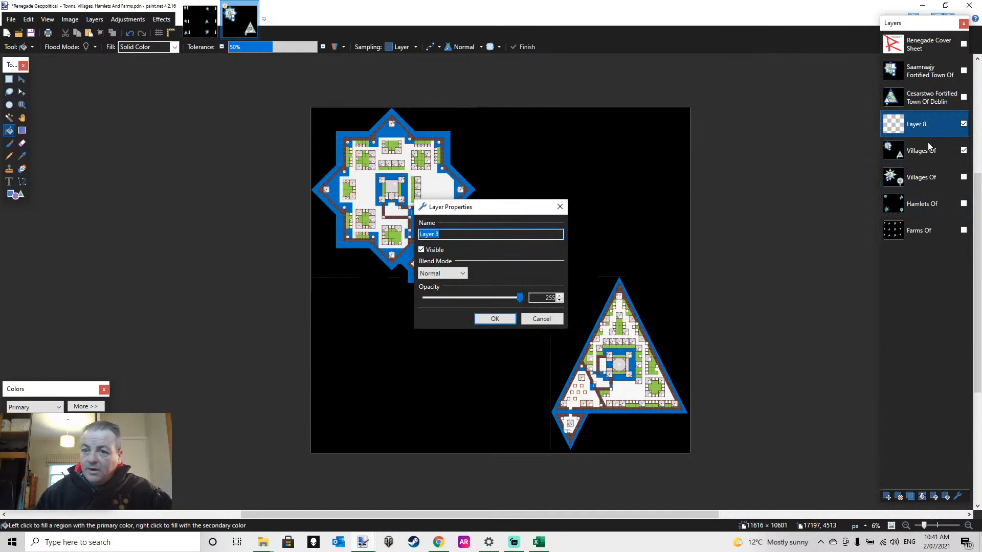
{"action": "type", "text": "Tow"}
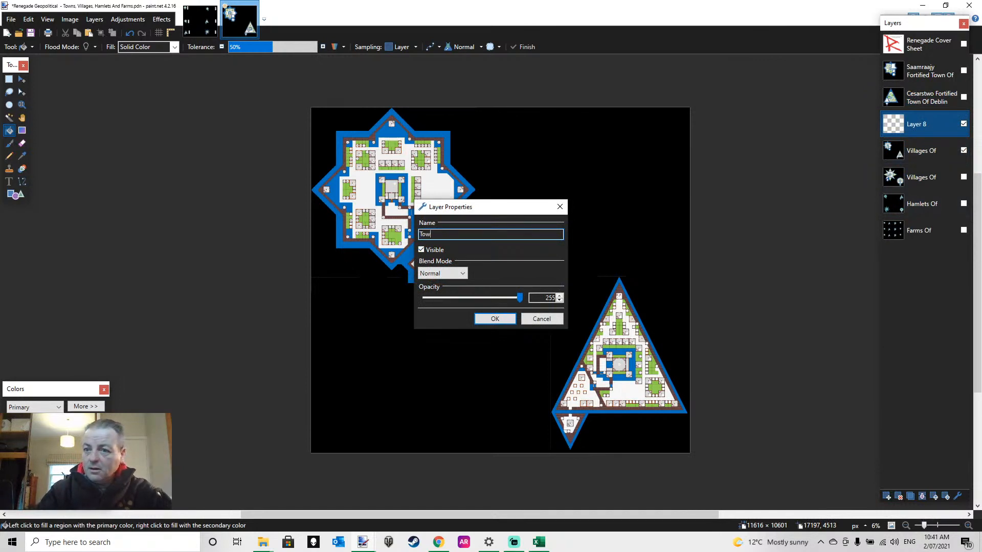
{"action": "type", "text": "n Of"}
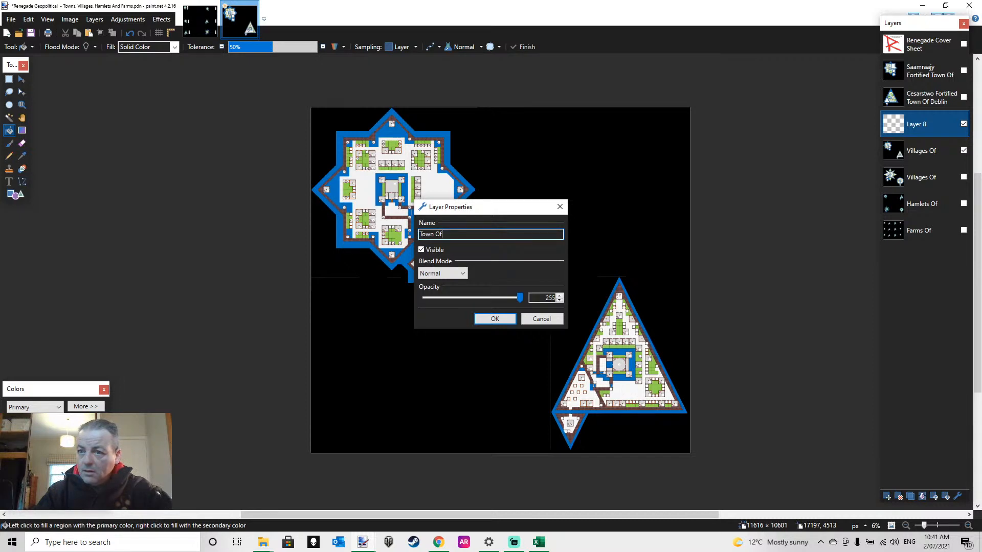
{"action": "key", "text": "BackSpace"}
{"action": "key", "text": "BackSpace"}
{"action": "key", "text": "BackSpace"}
{"action": "key", "text": "BackSpace"}
{"action": "key", "text": "BackSpace"}
{"action": "key", "text": "BackSpace"}
{"action": "key", "text": "BackSpace"}
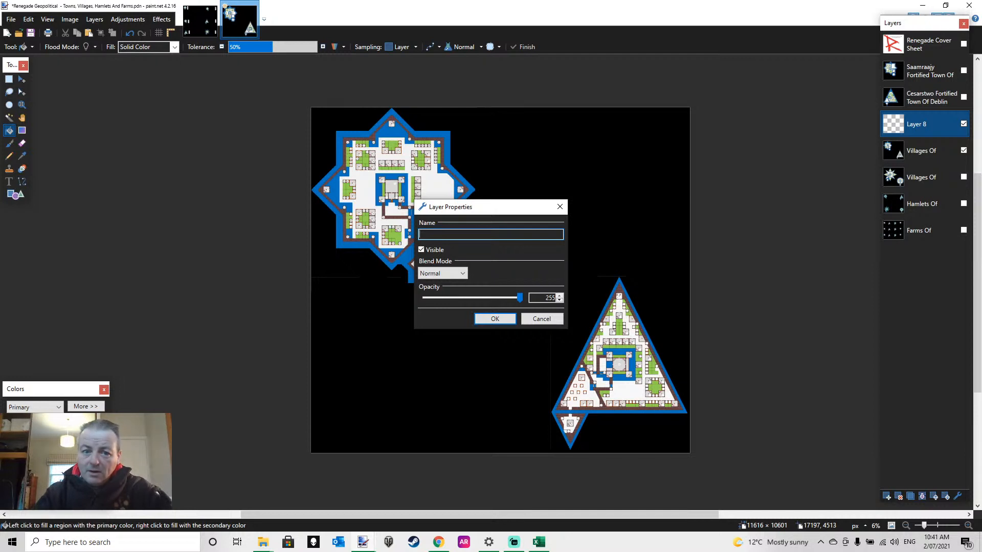
Name the new layer "Chakraphop Fortified Town Of"
{"action": "type", "text": "Chakraph"}
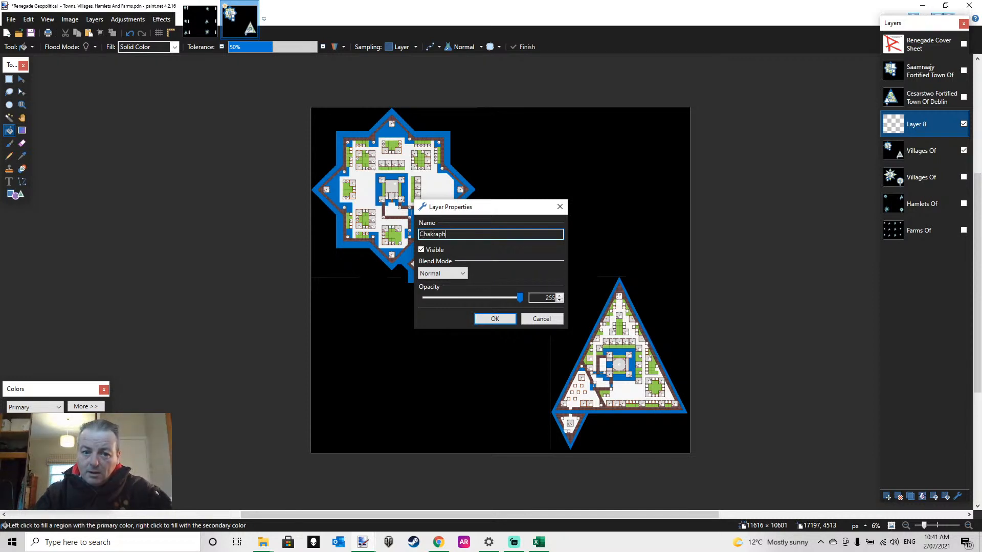
{"action": "type", "text": "op Tow"}
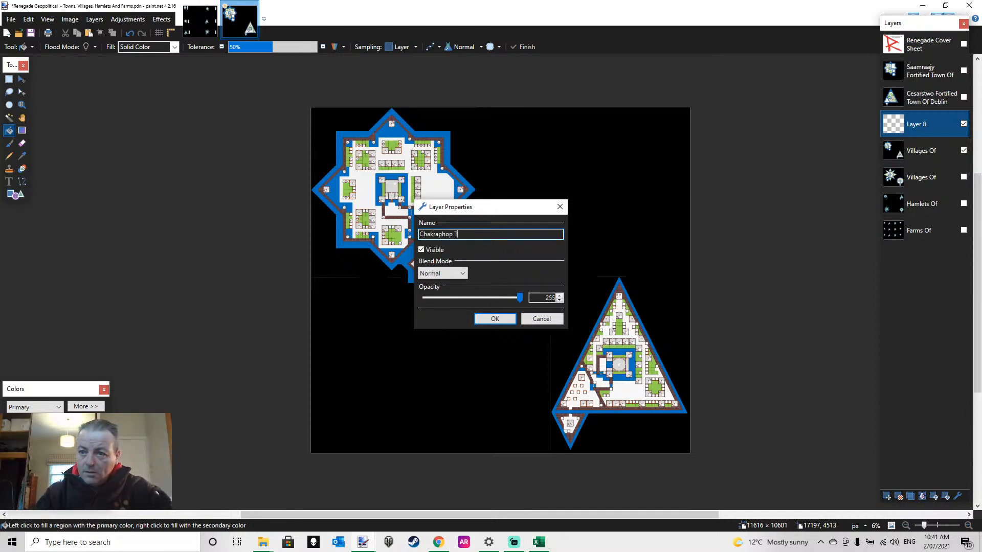
{"action": "key", "text": "BackSpace"}
{"action": "key", "text": "BackSpace"}
{"action": "key", "text": "BackSpace"}
{"action": "key", "text": "BackSpace"}
{"action": "type", "text": "For"}
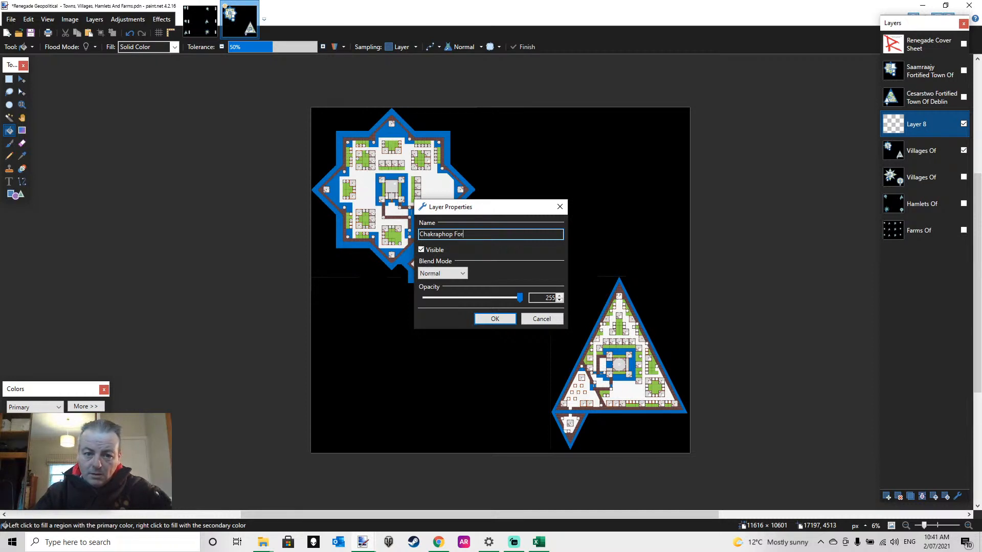
{"action": "type", "text": "tified Town Of"}
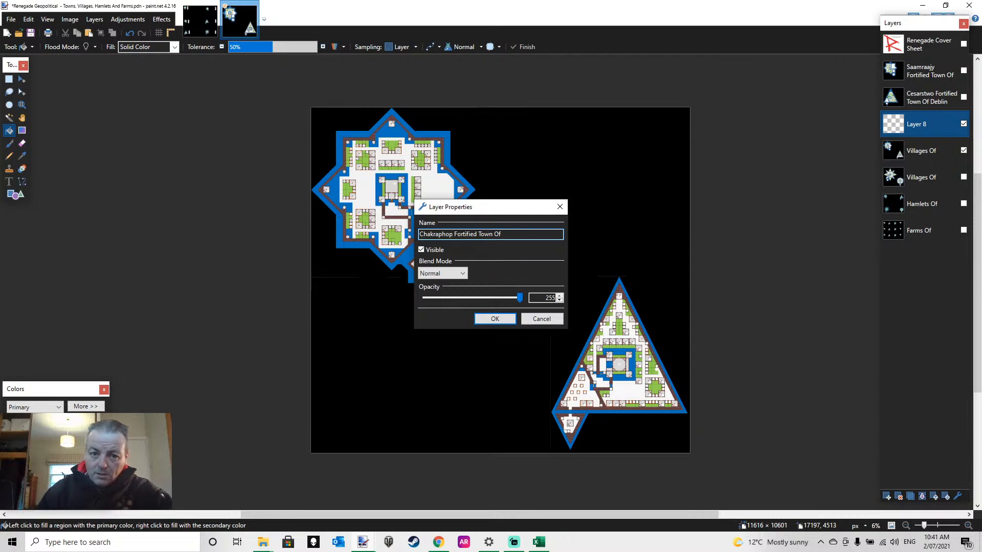
{"action": "left_click", "coordinate": [495, 319]}
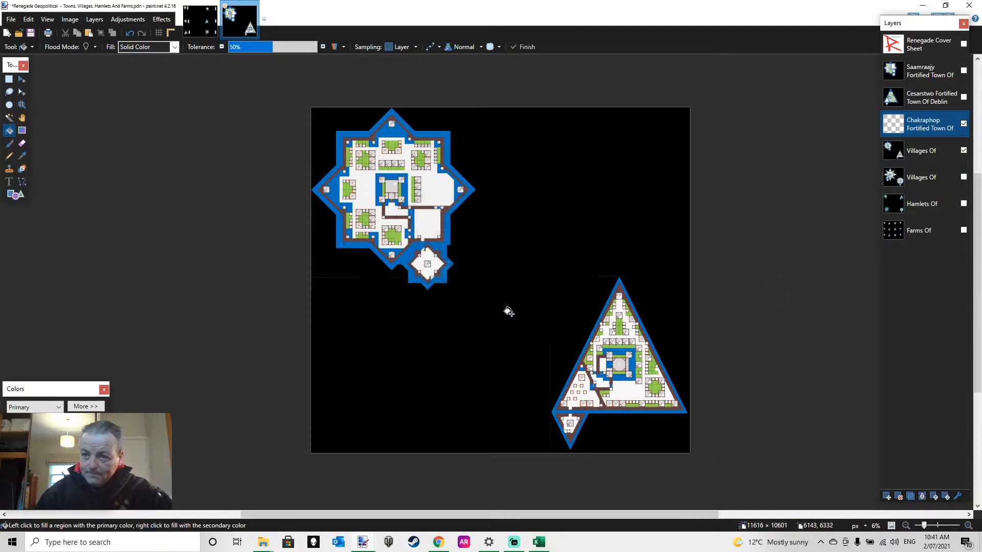
Hide the upper Villages Of layer and fill the empty Chakraphop Fortified Town Of layer with solid black
{"action": "left_click", "coordinate": [963, 150]}
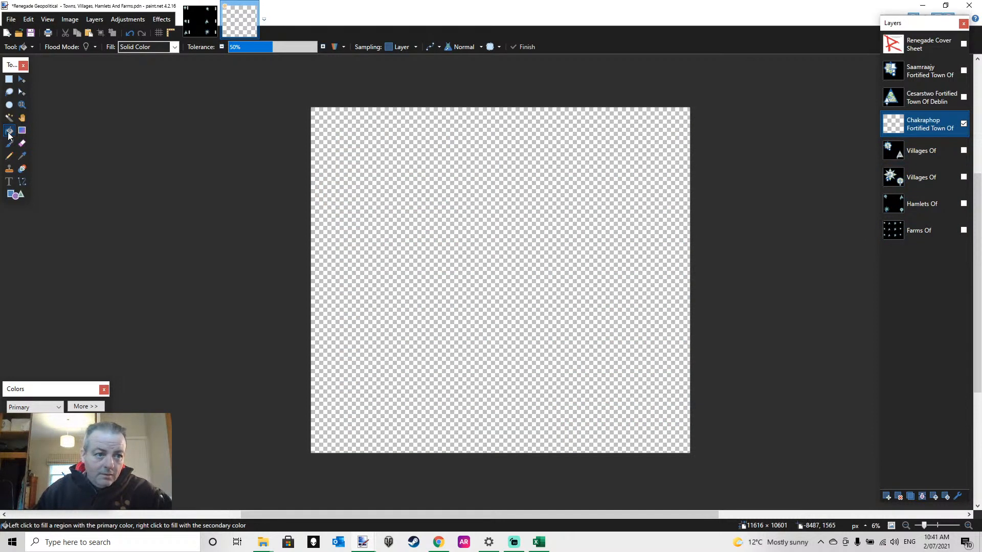
{"action": "left_click", "coordinate": [404, 186]}
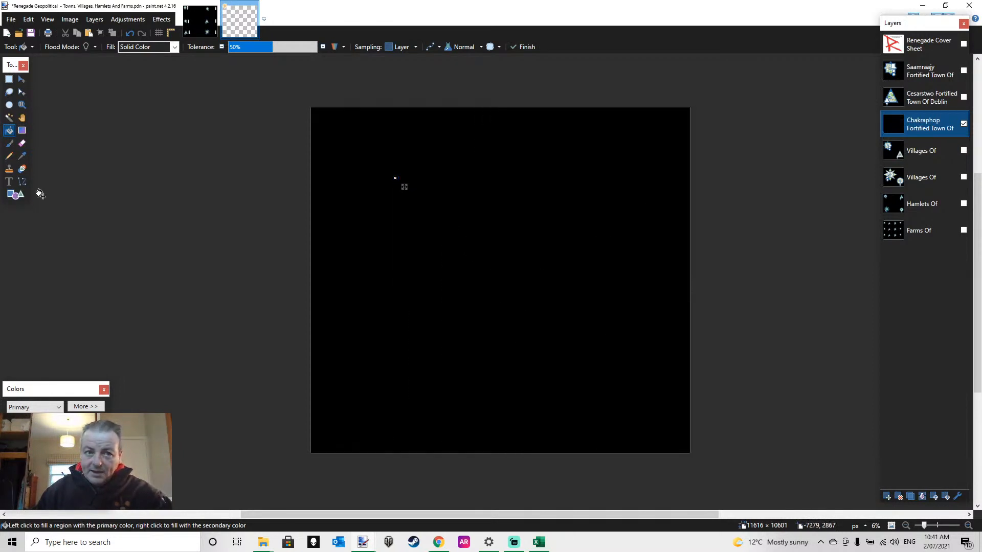
Paste the copied star-shaped town onto the Chakraphop Fortified Town Of layer, keeping the canvas size, and deselect it
{"action": "key", "text": "s"}
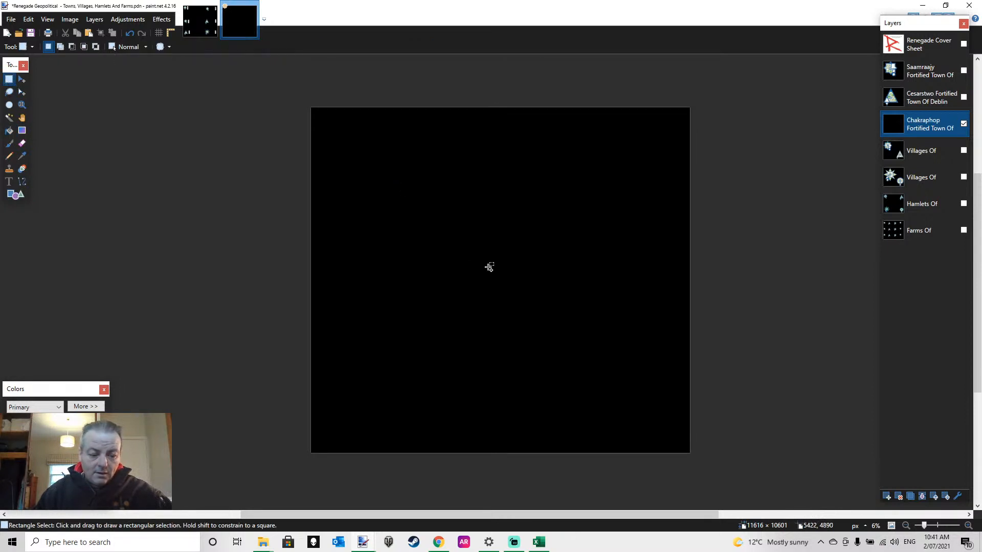
{"action": "key", "text": "ctrl+v"}
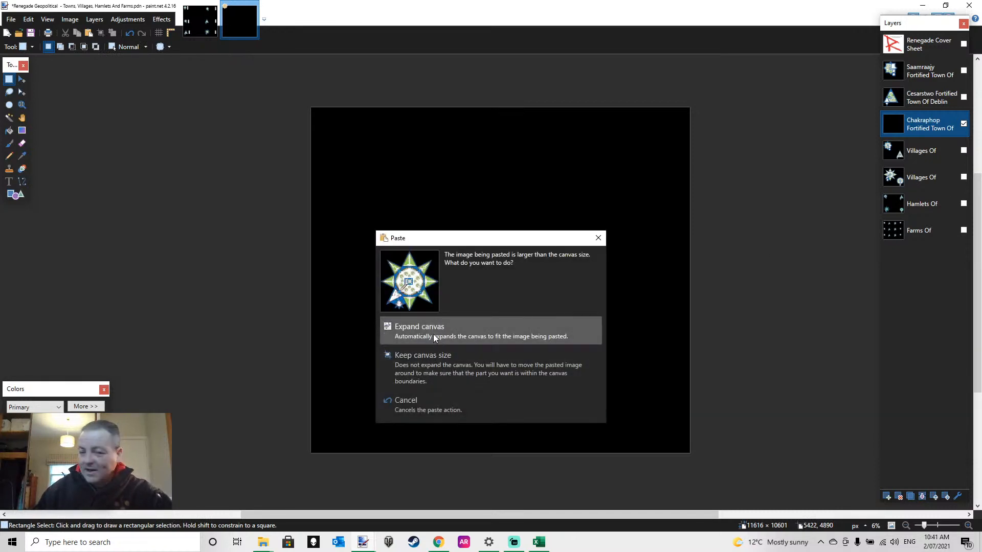
{"action": "left_click", "coordinate": [425, 361]}
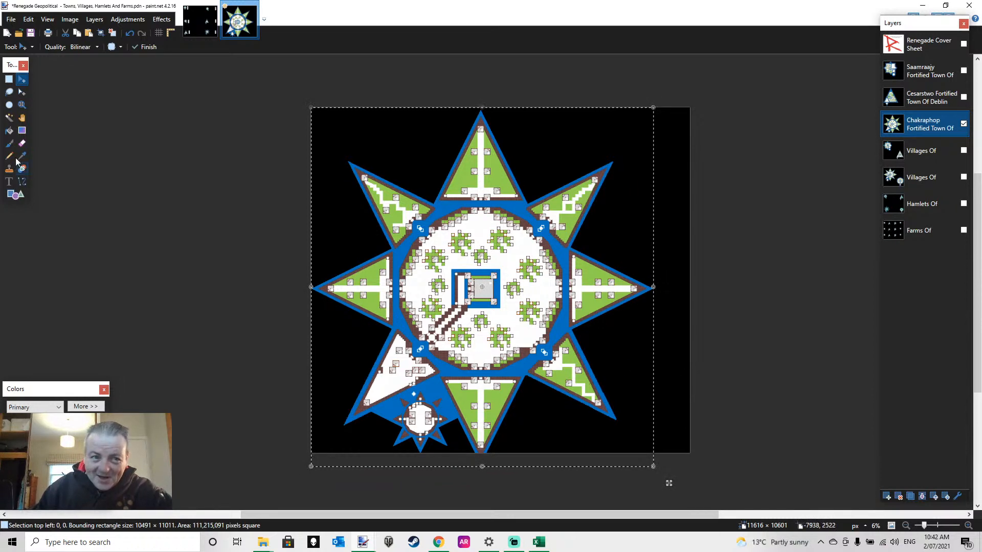
{"action": "key", "text": "s"}
{"action": "left_click", "coordinate": [598, 241]}
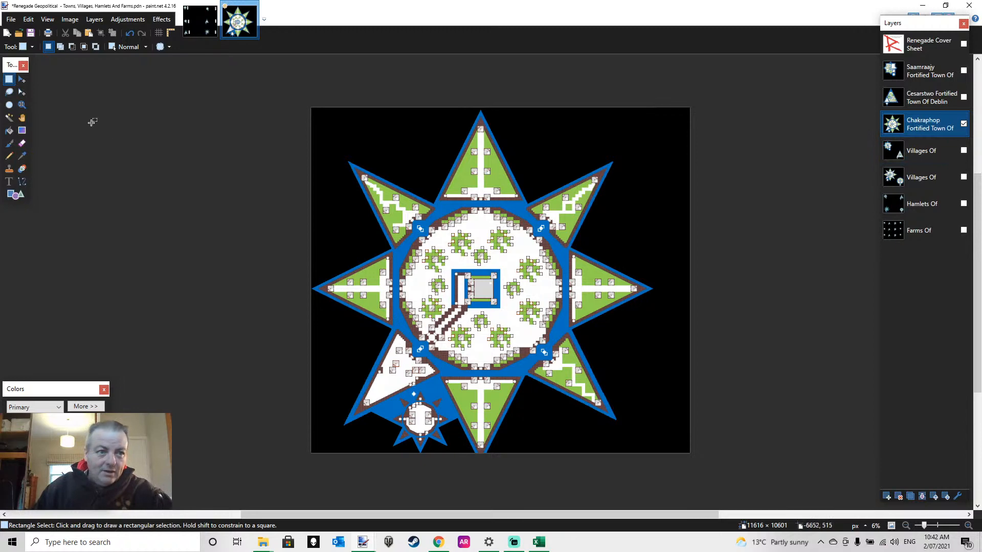
Examine the small star-shaped fort and the town's lowest points to check how they fit against the canvas's lower edge
{"action": "left_click", "coordinate": [21, 105]}
{"action": "left_click", "coordinate": [421, 440]}
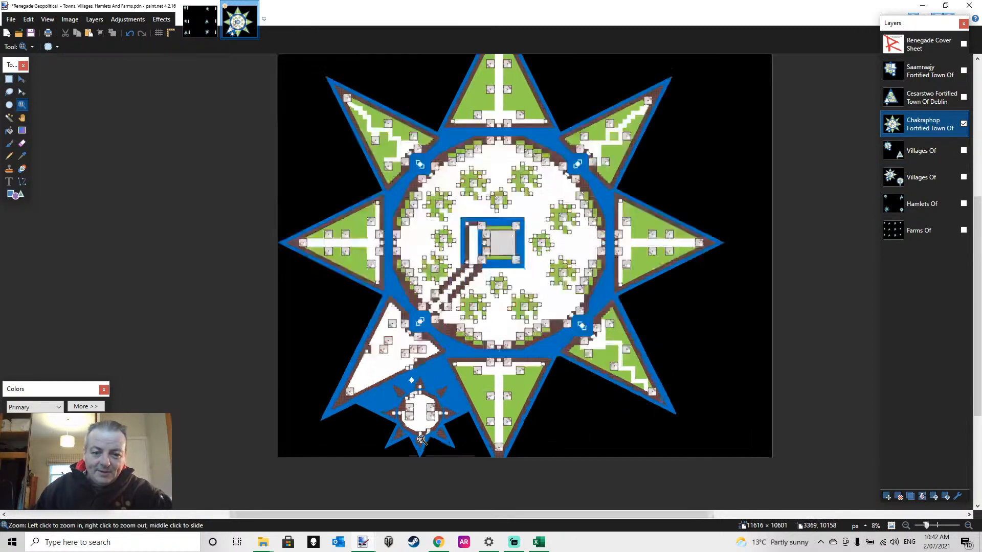
{"action": "left_click", "coordinate": [423, 439]}
{"action": "left_click", "coordinate": [434, 429]}
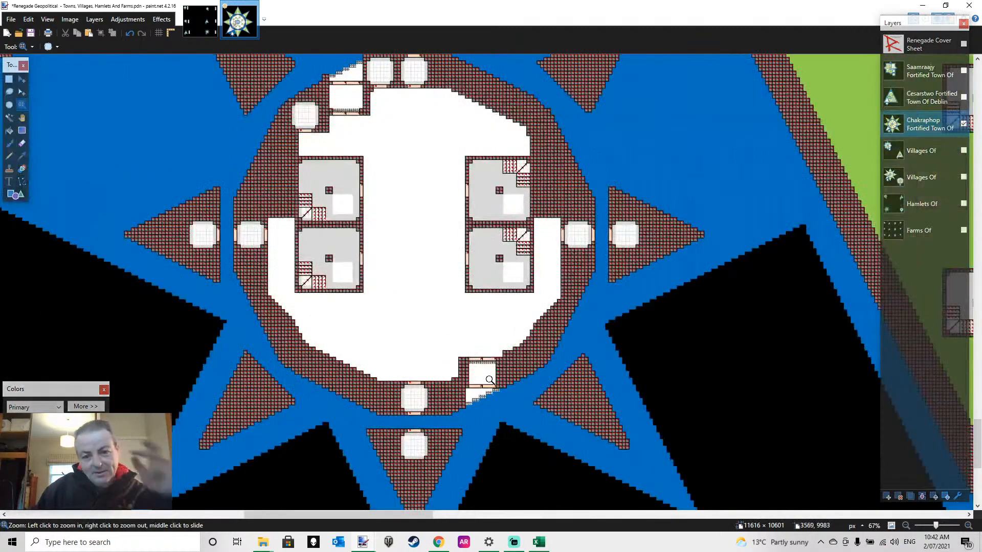
{"action": "scroll", "coordinate": [511, 400], "scroll_direction": "down", "scroll_amount": 3}
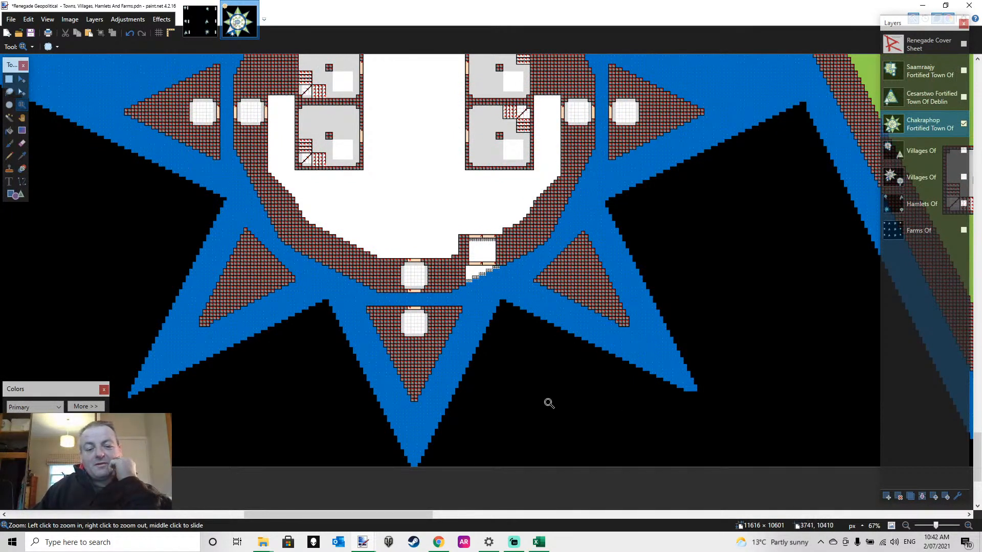
{"action": "scroll", "coordinate": [548, 402], "scroll_direction": "down", "scroll_amount": 3}
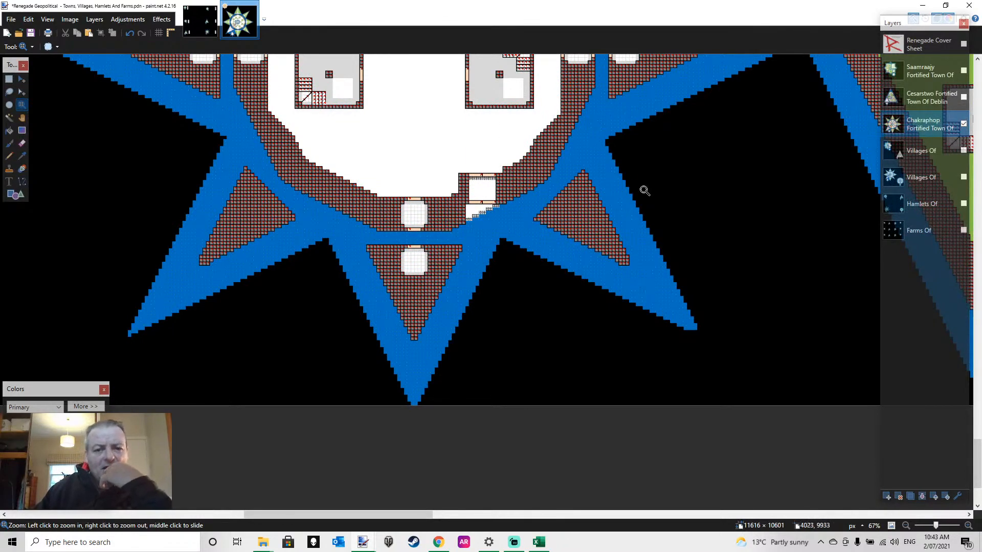
{"action": "left_click", "coordinate": [905, 525]}
{"action": "left_click", "coordinate": [905, 526]}
{"action": "left_click", "coordinate": [905, 526]}
{"action": "scroll", "coordinate": [759, 387], "scroll_direction": "up", "scroll_amount": 3}
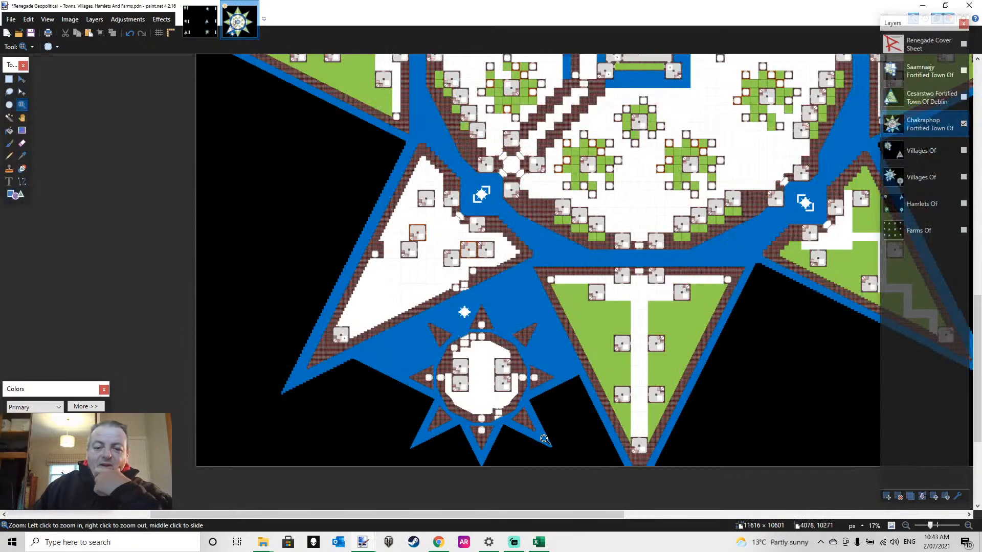
Clear the pasted star-shaped town off the black background of the Chakraphop Fortified Town Of layer
{"action": "scroll", "coordinate": [542, 435], "scroll_direction": "up", "scroll_amount": 10}
{"action": "scroll", "coordinate": [538, 425], "scroll_direction": "up", "scroll_amount": 4}
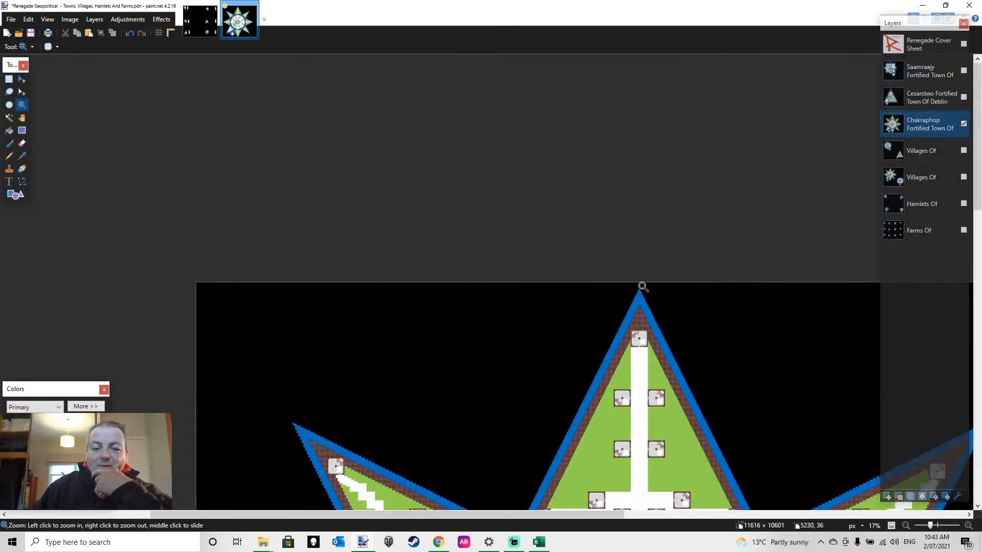
{"action": "scroll", "coordinate": [643, 289], "scroll_direction": "down", "scroll_amount": 10}
{"action": "scroll", "coordinate": [642, 290], "scroll_direction": "up", "scroll_amount": 10}
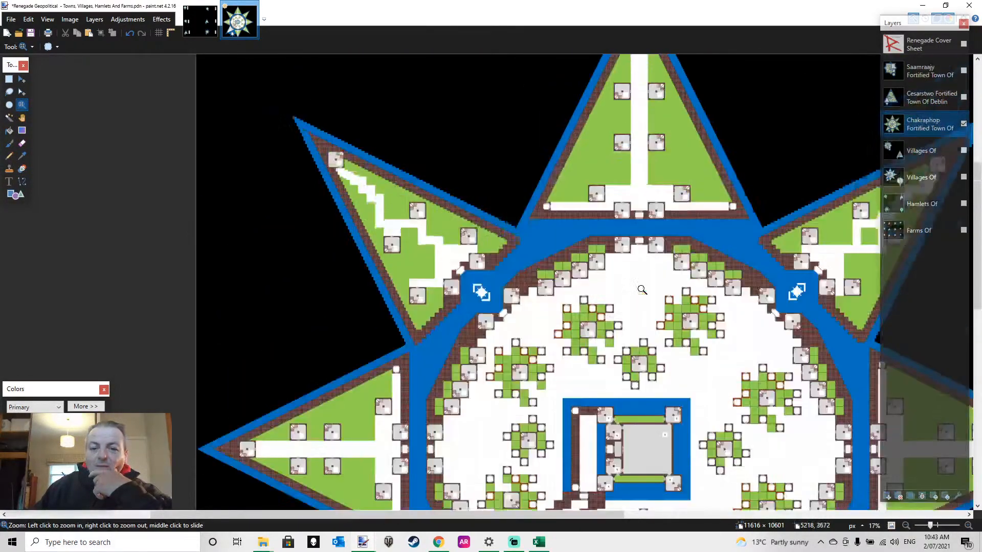
{"action": "scroll", "coordinate": [641, 289], "scroll_direction": "down", "scroll_amount": 10}
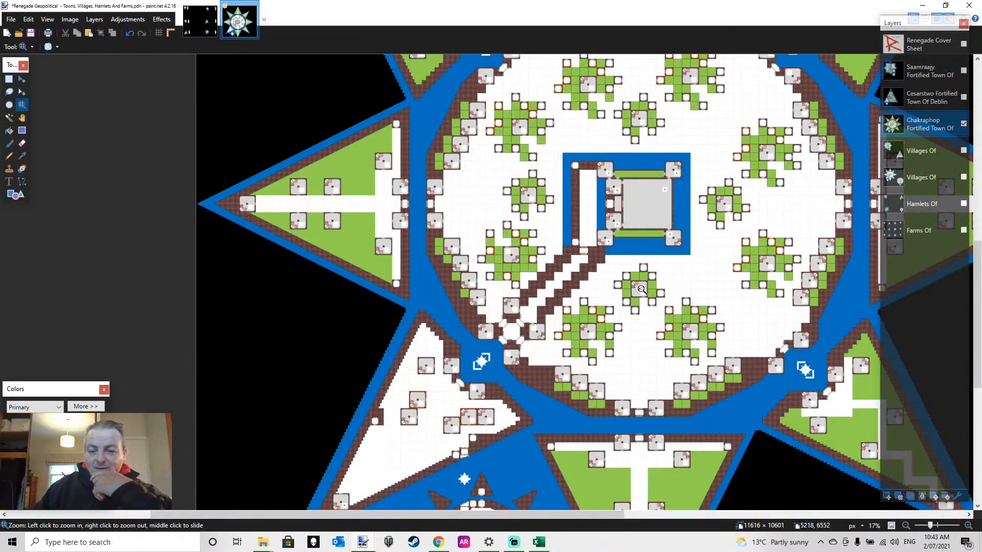
{"action": "key", "text": "ctrl+a"}
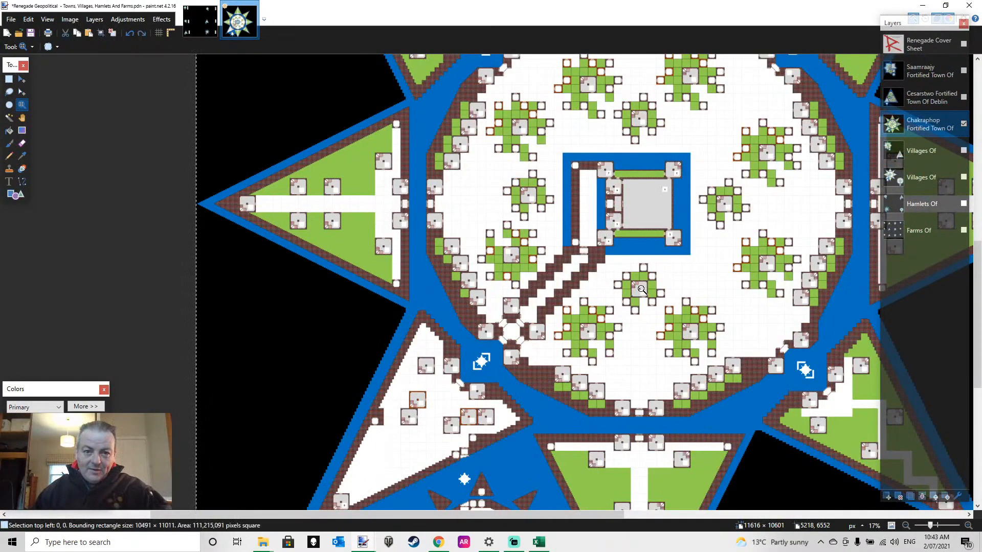
{"action": "key", "text": "m"}
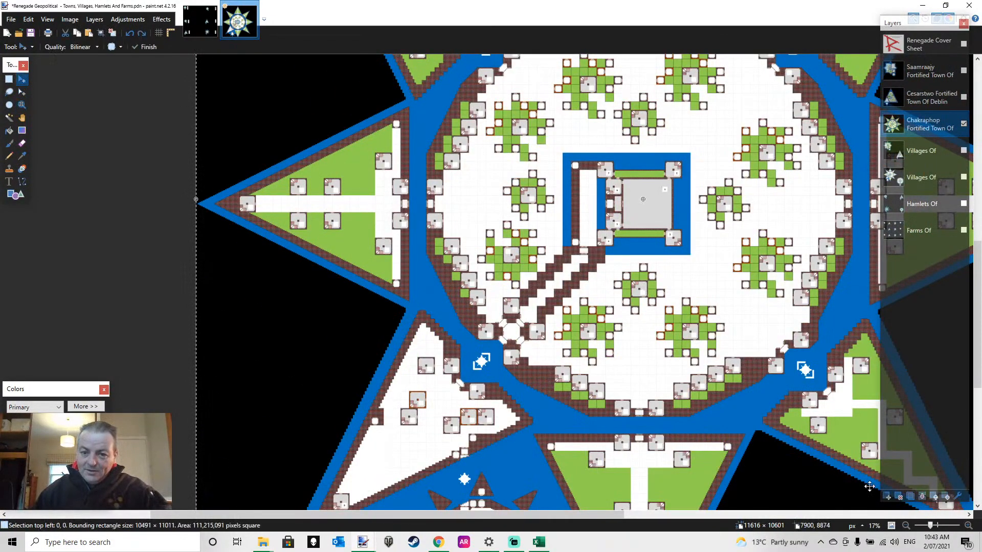
{"action": "left_click", "coordinate": [906, 525]}
{"action": "left_click", "coordinate": [905, 525]}
{"action": "left_click", "coordinate": [906, 525]}
{"action": "key", "text": "Delete"}
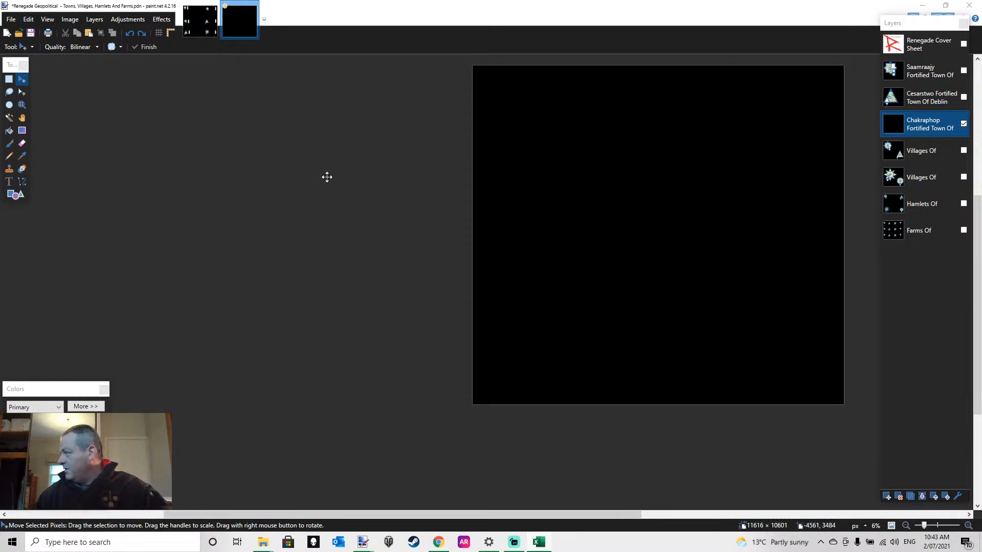
Paste the recopied star-shaped town, 10491 × 10591 px, onto the black Chakraphop Fortified Town Of layer at the canvas origin
{"action": "scroll", "coordinate": [327, 175], "scroll_direction": "down", "scroll_amount": 3}
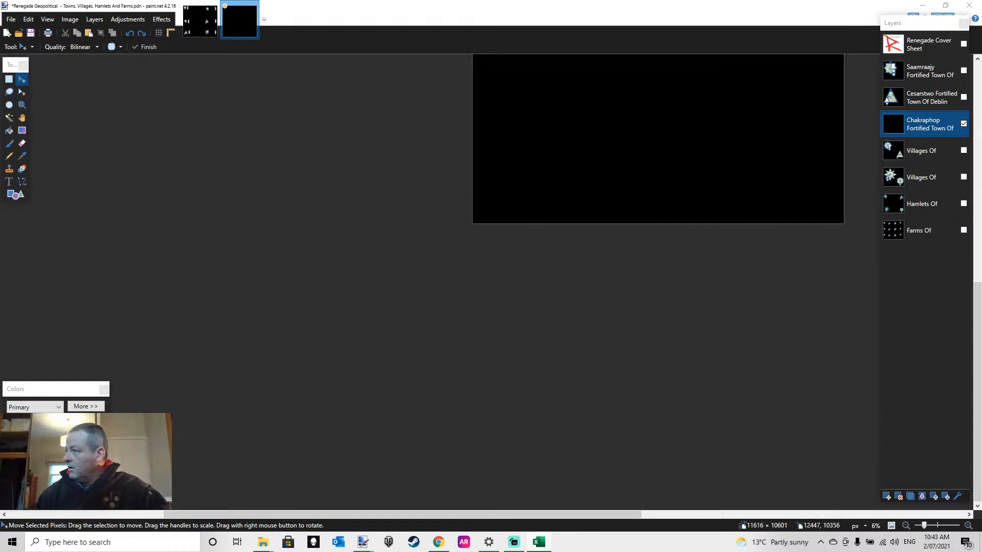
{"action": "left_click", "coordinate": [549, 137]}
{"action": "scroll", "coordinate": [657, 210], "scroll_direction": "up", "scroll_amount": 4}
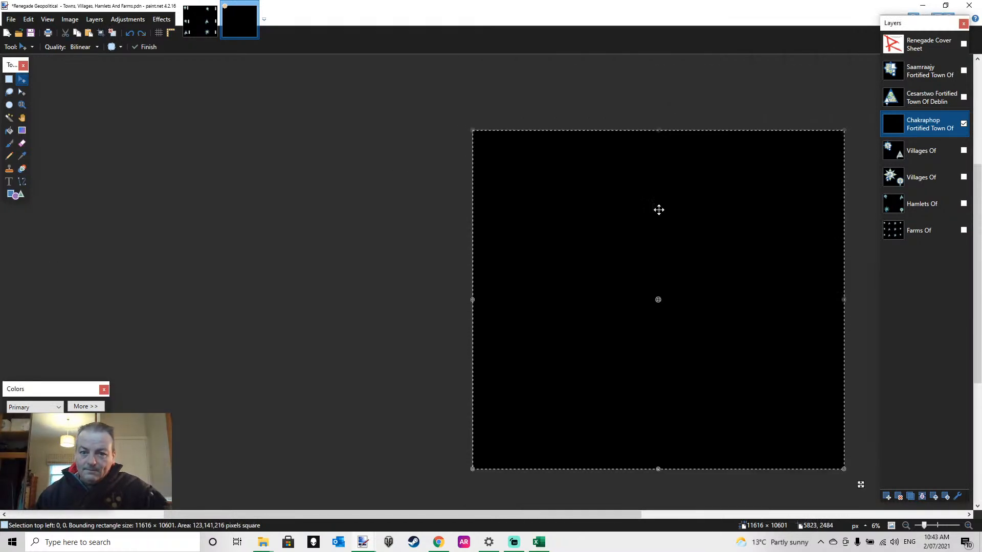
{"action": "left_click", "coordinate": [9, 79]}
{"action": "left_click", "coordinate": [542, 194]}
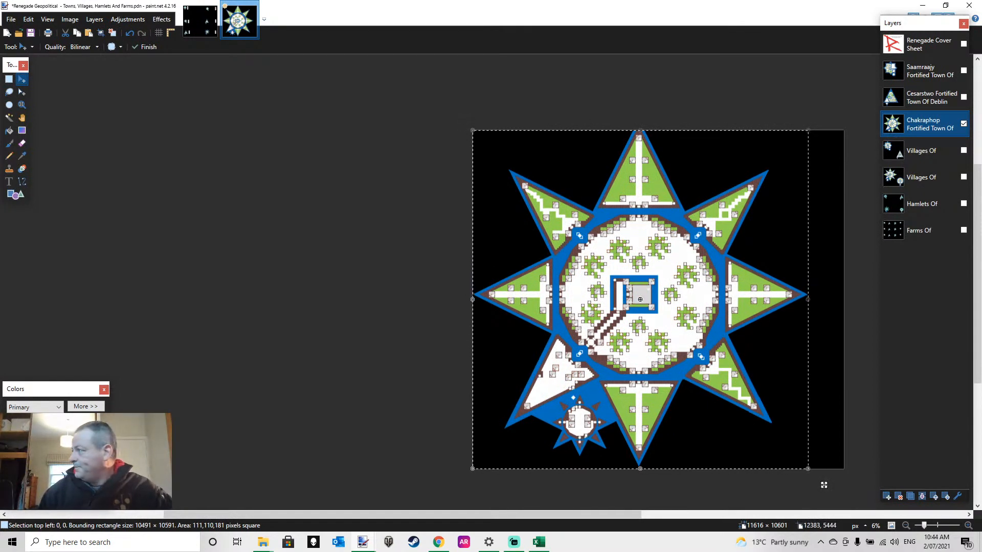
{"action": "key", "text": "alt+Tab"}
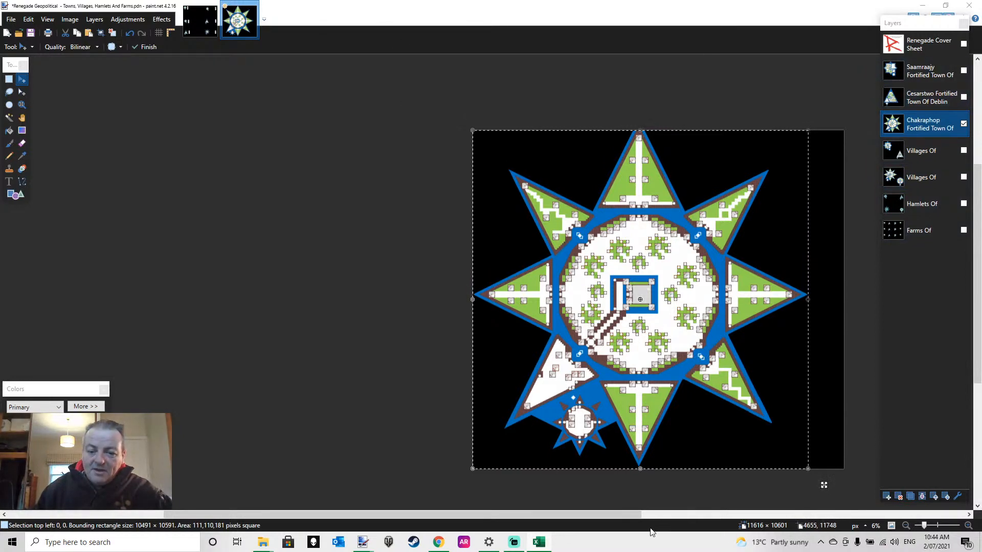
{"action": "left_click_drag", "start_coordinate": [622, 518], "coordinate": [701, 518]}
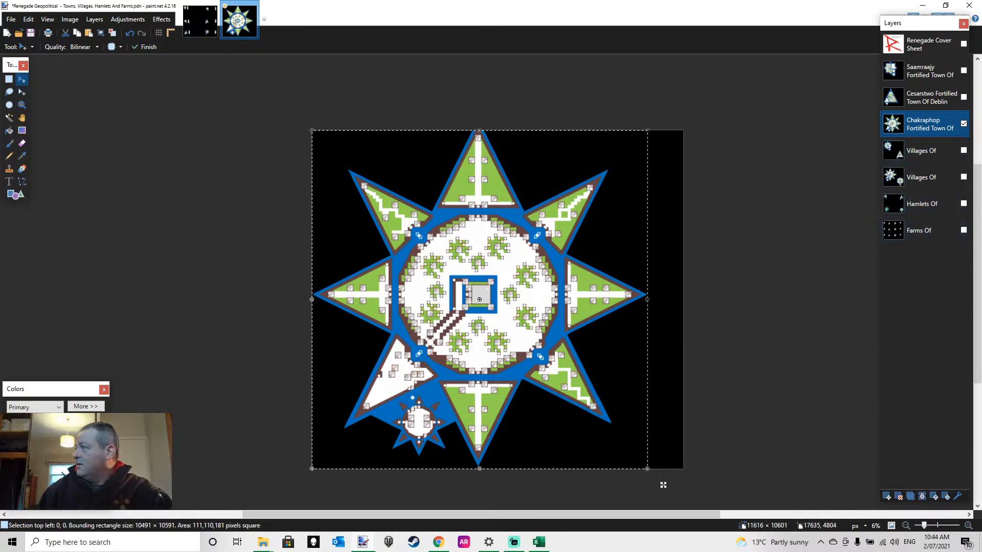
{"action": "key", "text": "alt+Tab"}
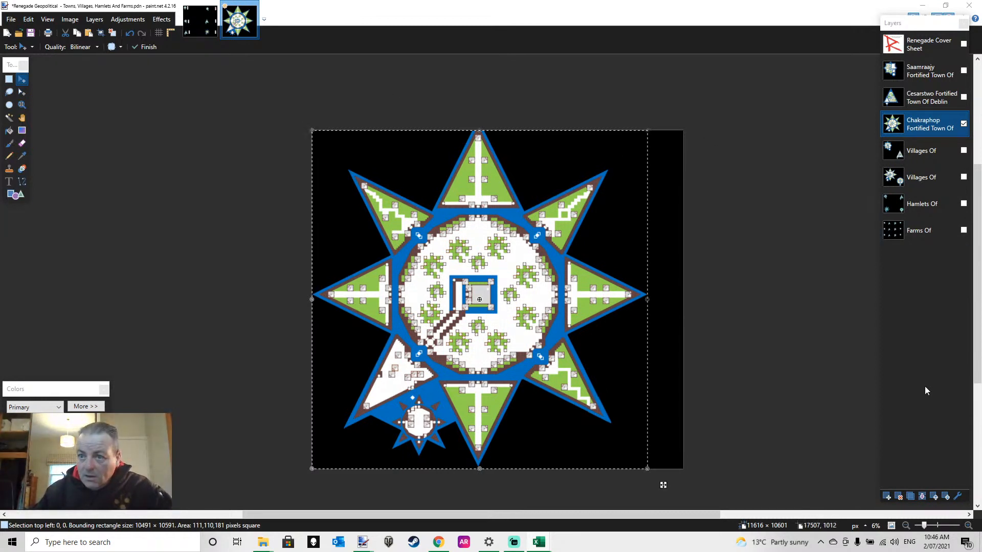
Add a layer named "Daqin Fortified Town Of" and place it directly beneath the Chakraphop Fortified Town Of layer
{"action": "left_click", "coordinate": [887, 497]}
{"action": "double_click", "coordinate": [917, 127]}
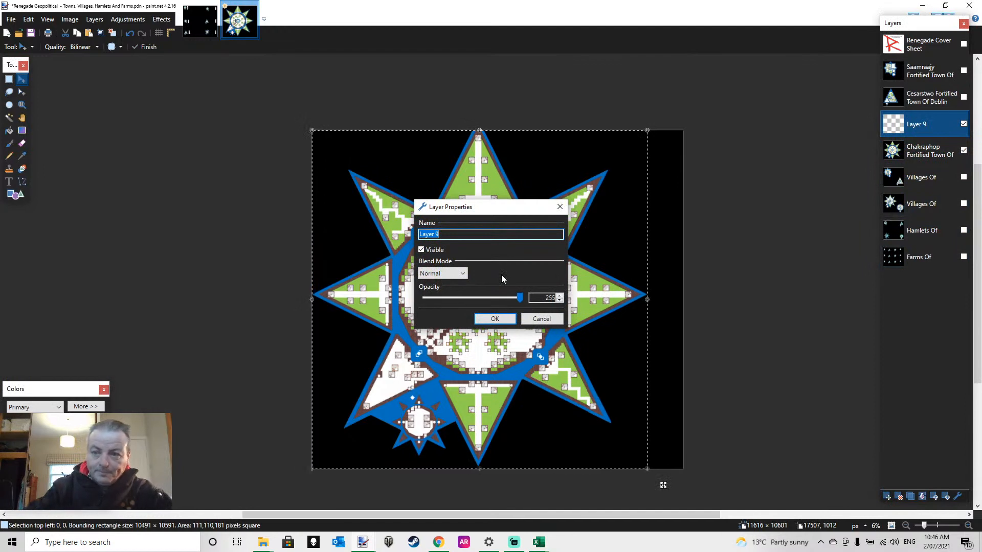
{"action": "type", "text": "Daqin Fort"}
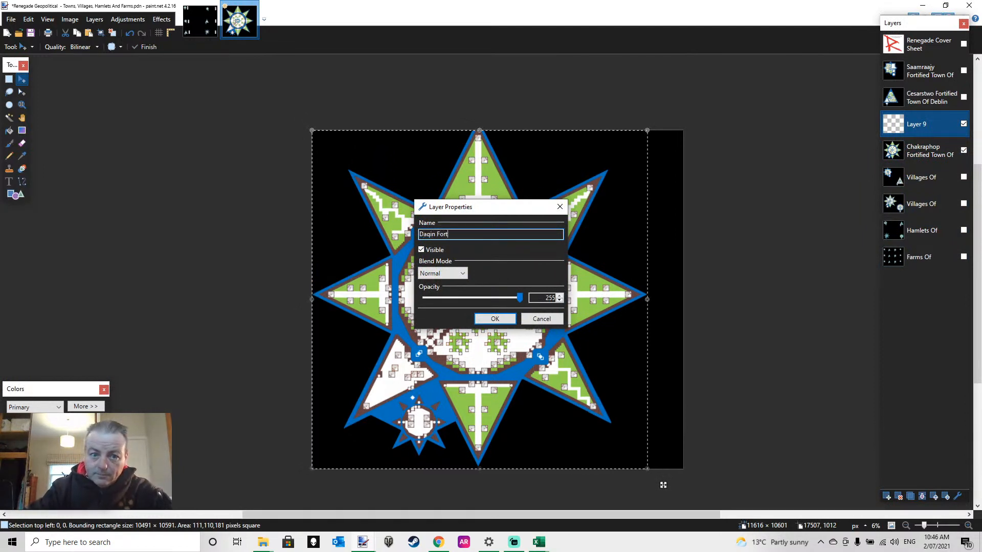
{"action": "type", "text": "ified Town Of"}
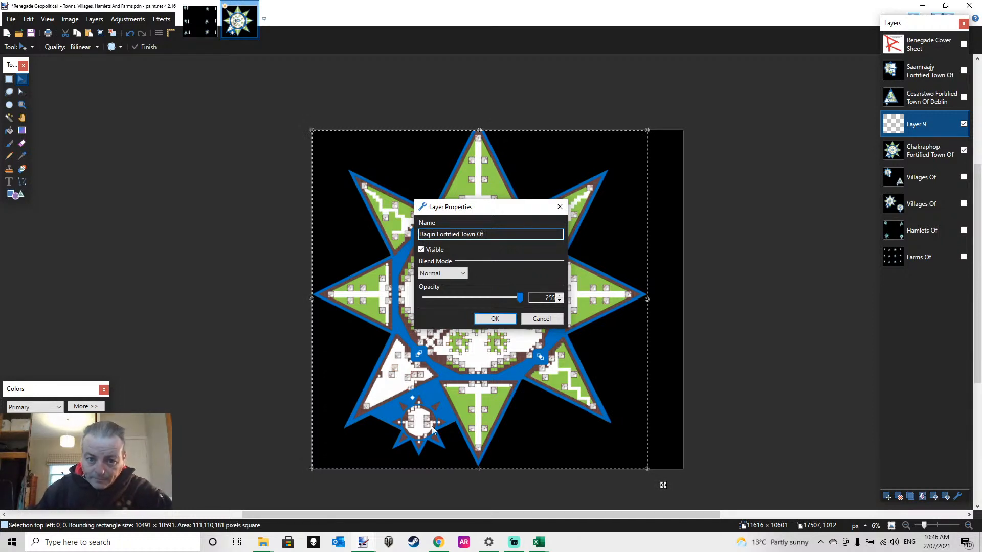
{"action": "left_click", "coordinate": [494, 319]}
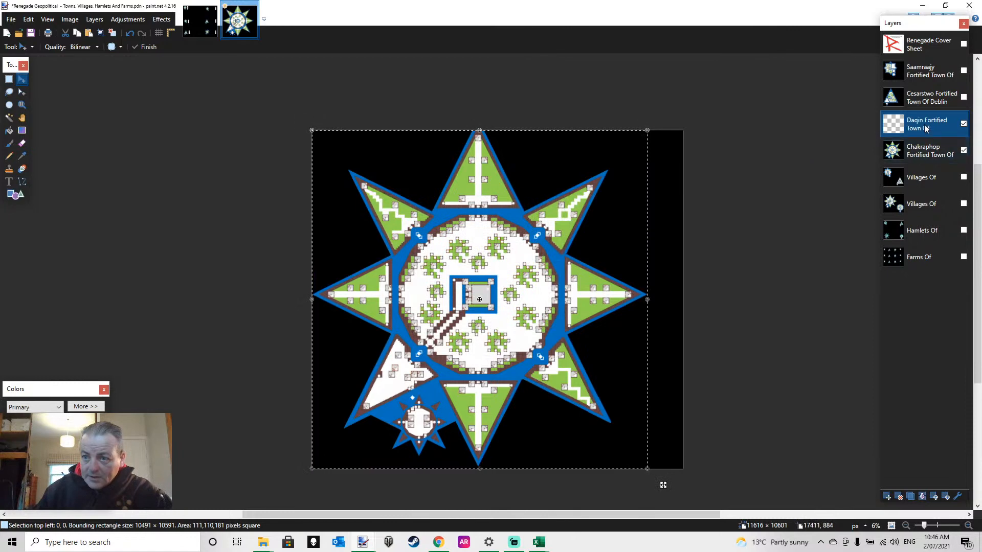
{"action": "left_click_drag", "start_coordinate": [924, 126], "coordinate": [920, 155]}
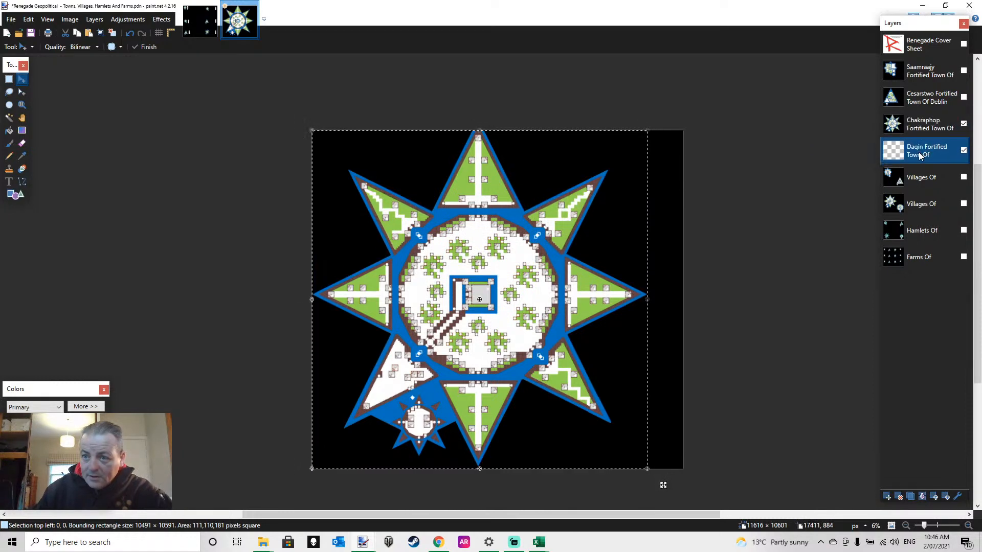
{"action": "double_click", "coordinate": [921, 153]}
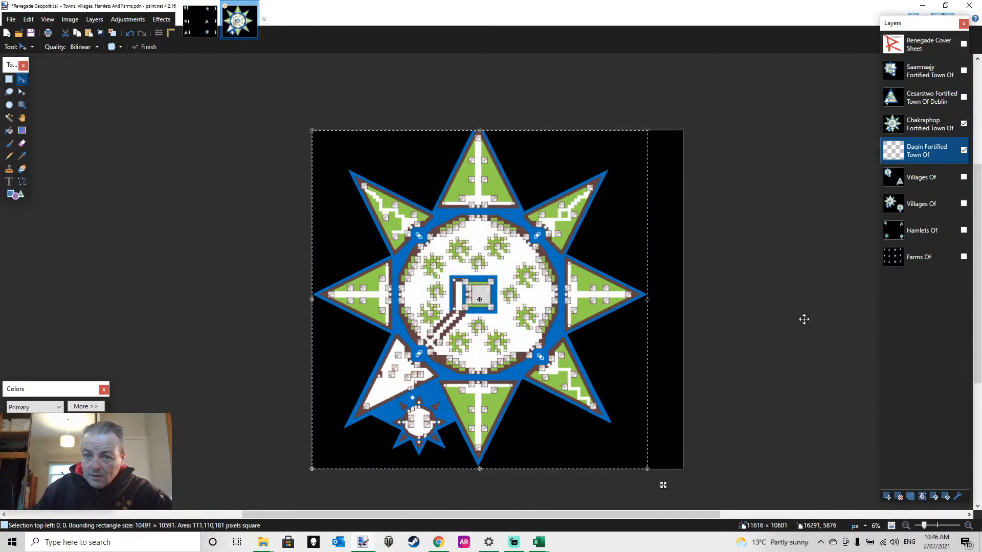
Hide the Chakraphop Fortified Town Of layer and, with nothing selected, fill the empty Daqin Fortified Town Of layer with solid black
{"action": "left_click", "coordinate": [9, 80]}
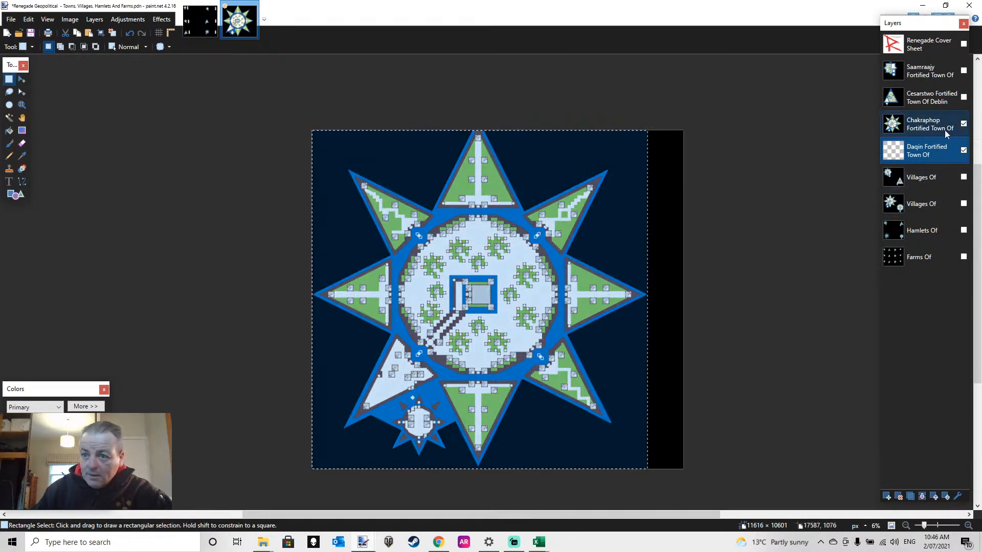
{"action": "left_click", "coordinate": [963, 123]}
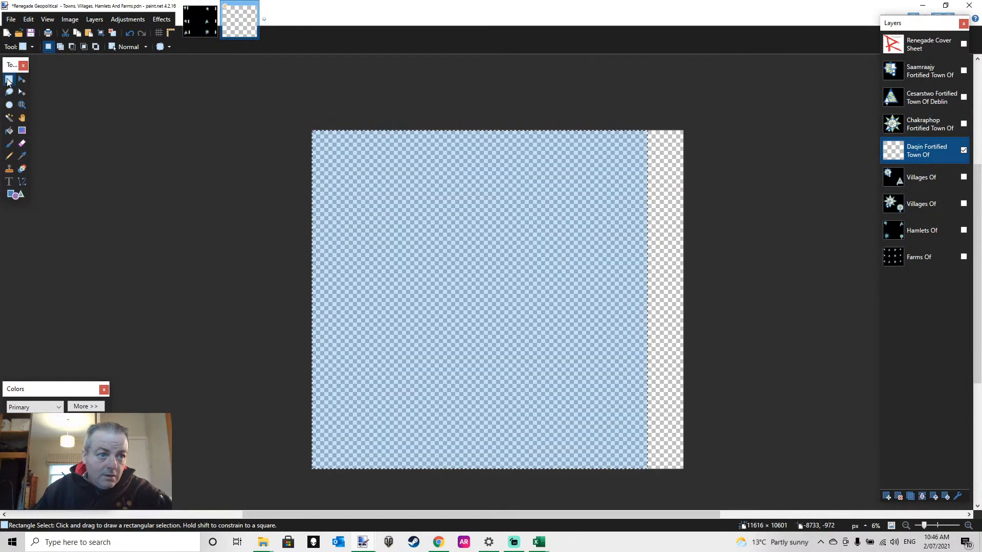
{"action": "key", "text": "ctrl+d"}
{"action": "left_click", "coordinate": [9, 131]}
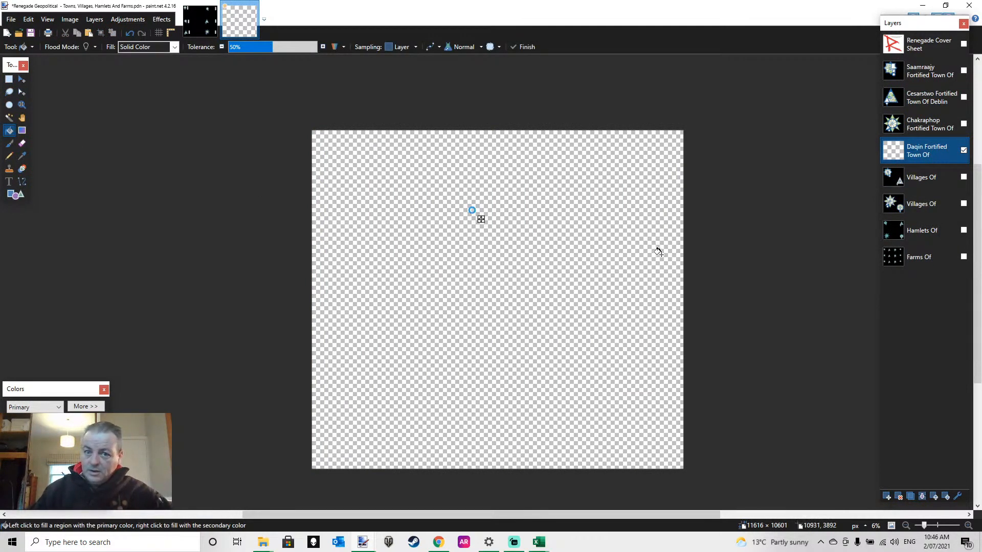
{"action": "left_click", "coordinate": [533, 295]}
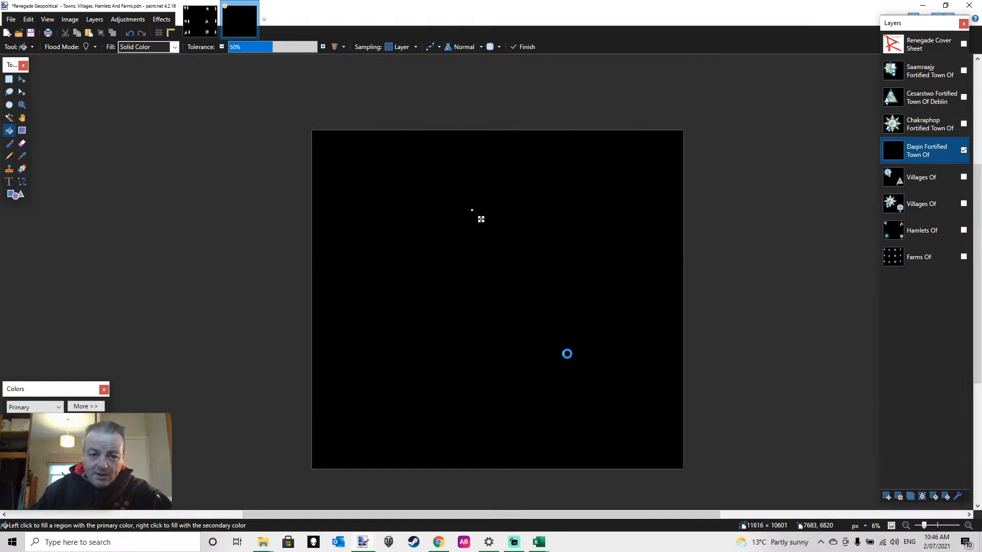
Paste the copied round town onto the Daqin Fortified Town Of layer at the canvas origin and deselect it
{"action": "key", "text": "ctrl+v"}
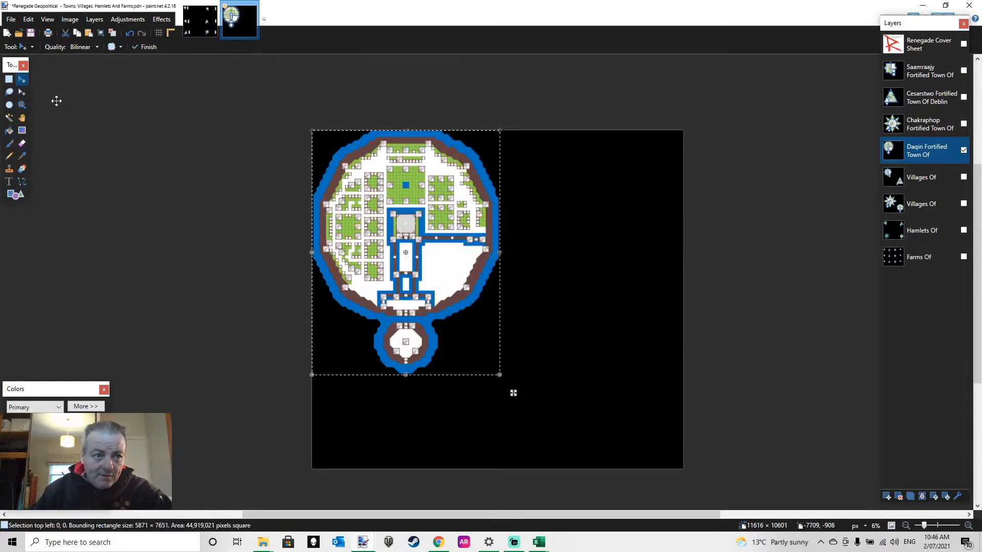
{"action": "key", "text": "s"}
{"action": "key", "text": "ctrl+d"}
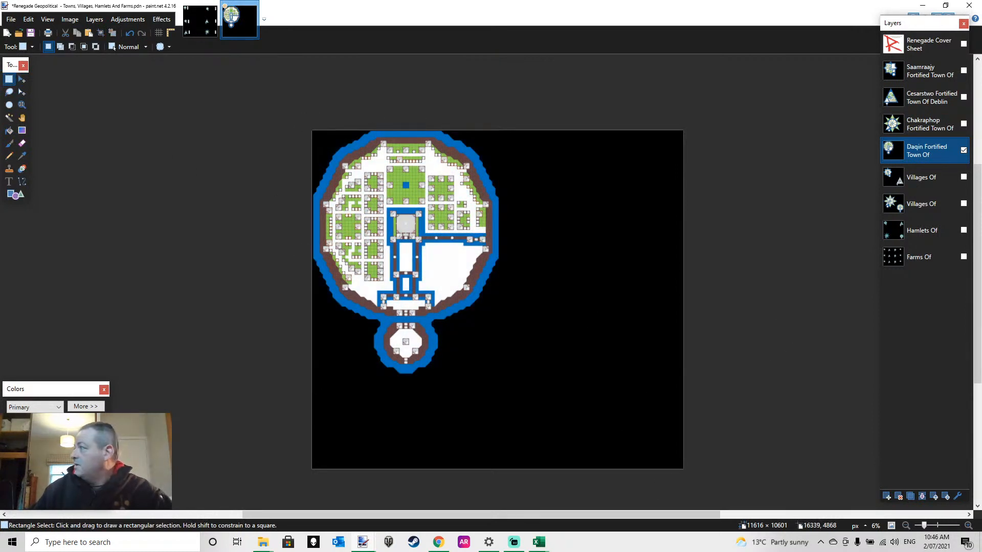
{"action": "key", "text": "alt+Tab"}
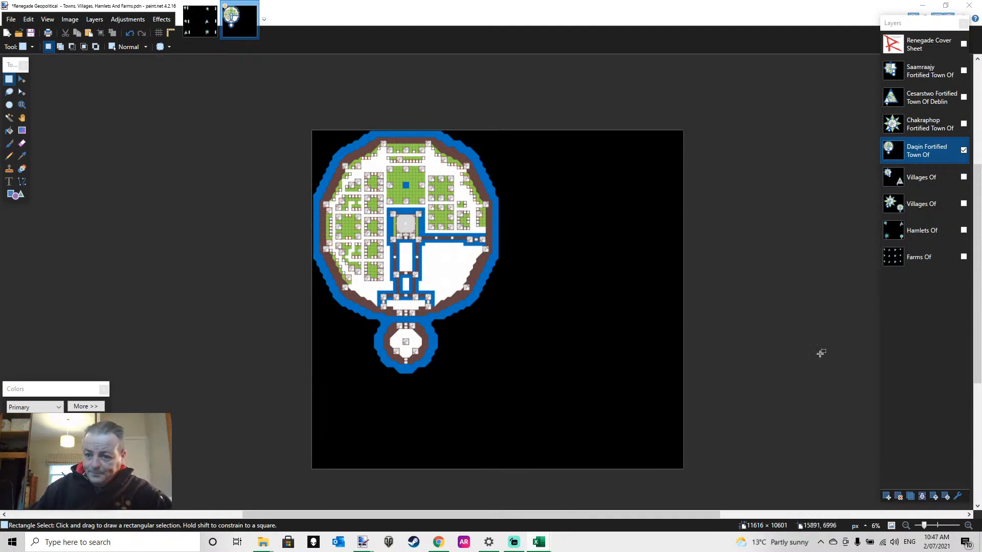
Hide the Daqin Fortified Town Of layer, show the Renegade Cover Sheet layer and move it beneath all other layers
{"action": "left_click", "coordinate": [964, 150]}
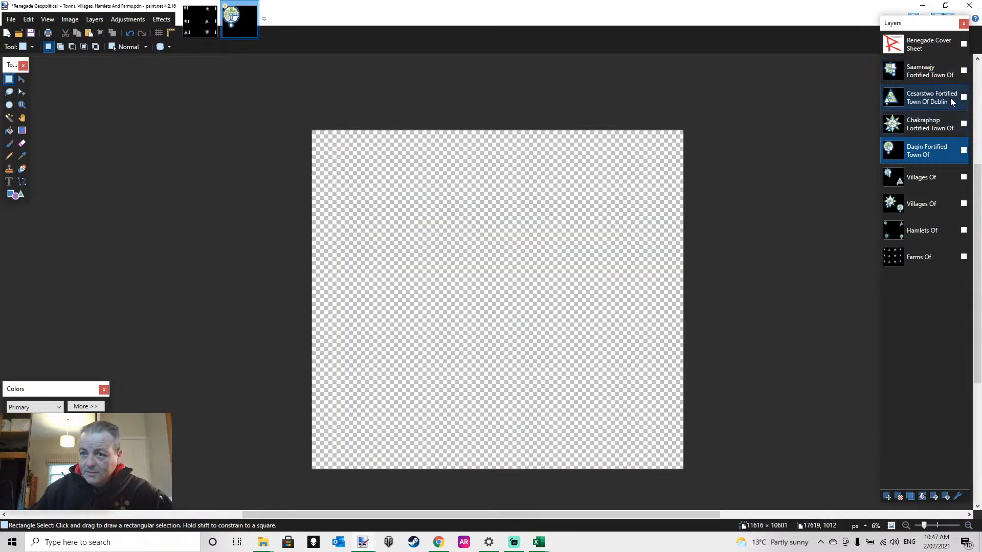
{"action": "left_click", "coordinate": [964, 44]}
{"action": "left_click_drag", "start_coordinate": [949, 51], "coordinate": [950, 260]}
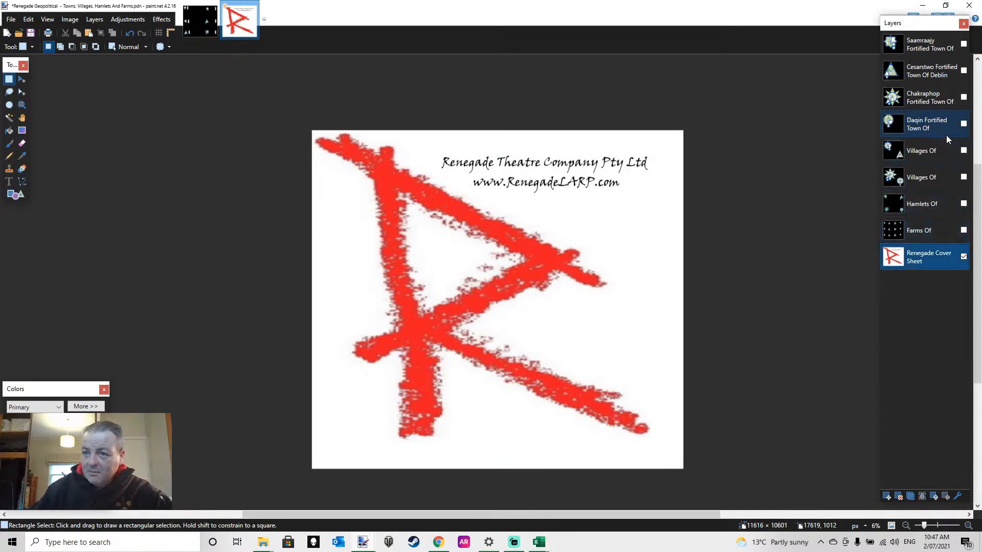
Show the Saamraajy Fortified Town Of layer and examine the walls, doors and yards of its housing blocks up close
{"action": "left_click", "coordinate": [963, 45]}
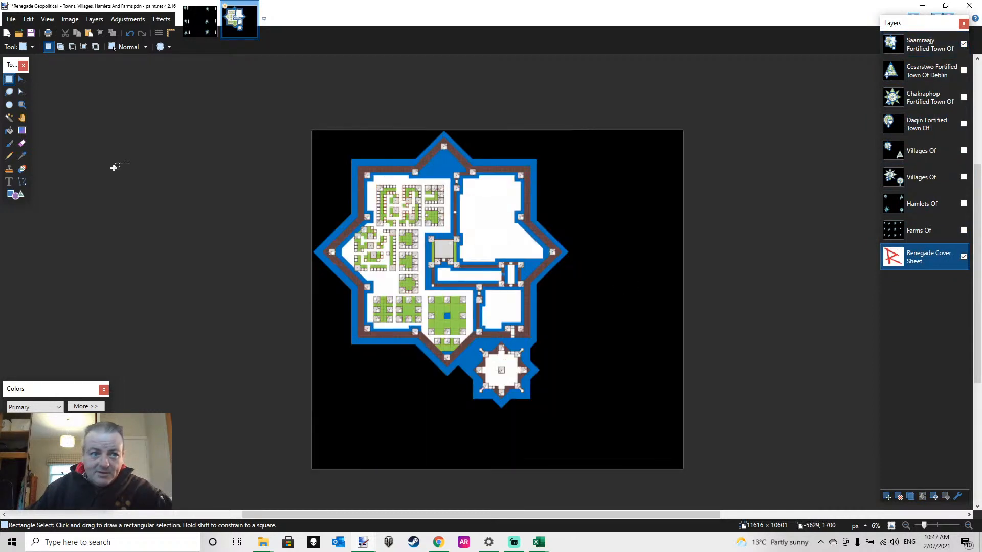
{"action": "left_click", "coordinate": [21, 106]}
{"action": "left_click", "coordinate": [438, 298]}
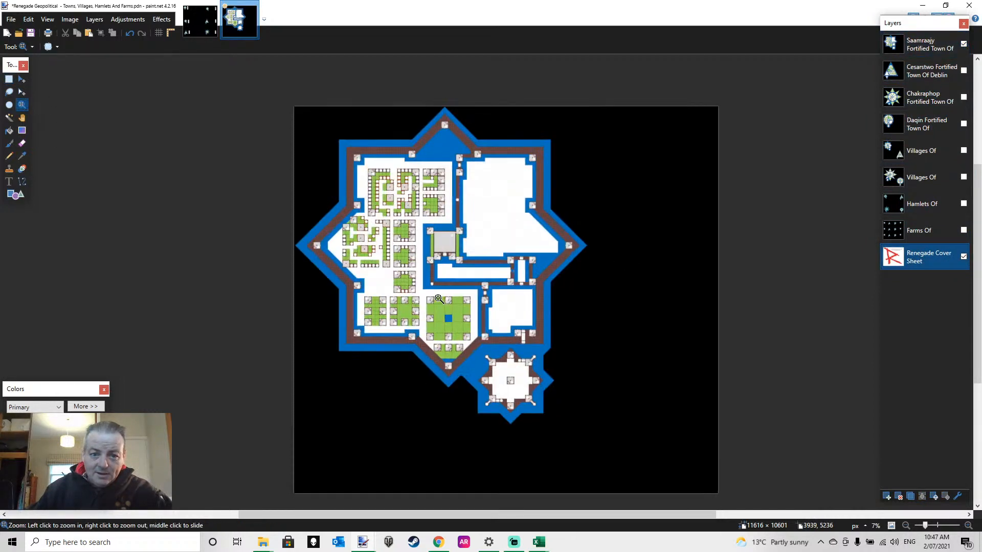
{"action": "left_click", "coordinate": [439, 298]}
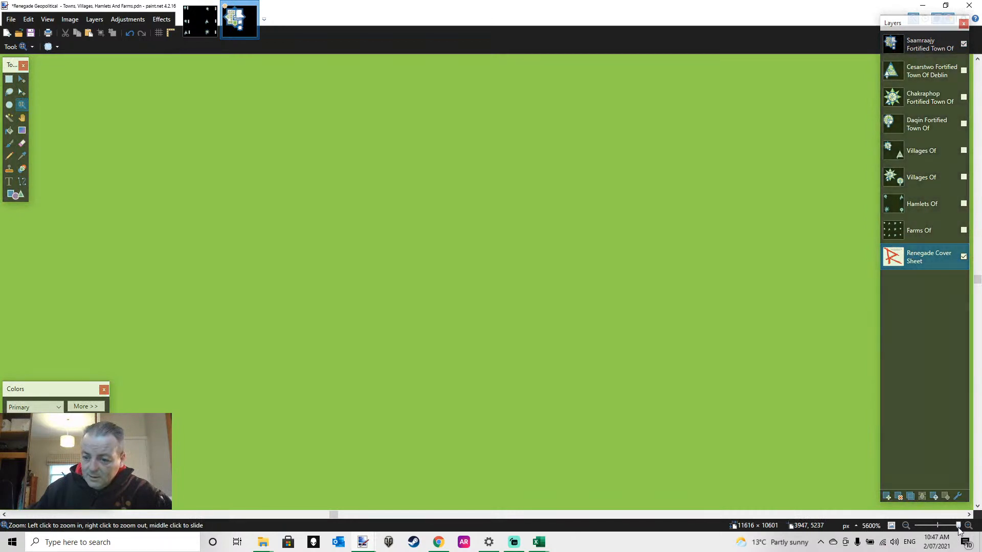
{"action": "left_click_drag", "start_coordinate": [958, 525], "coordinate": [937, 538]}
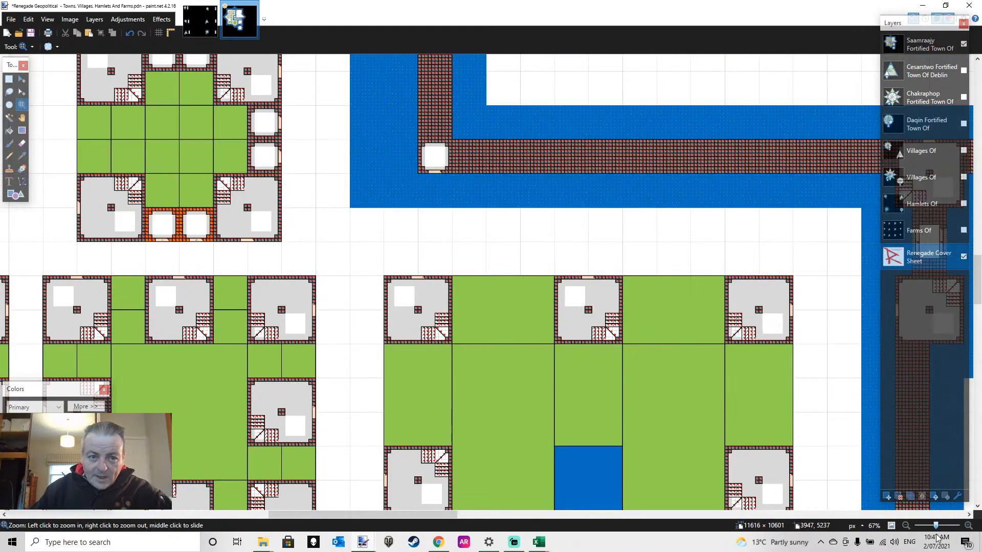
{"action": "scroll", "coordinate": [501, 363], "scroll_direction": "up", "scroll_amount": 10}
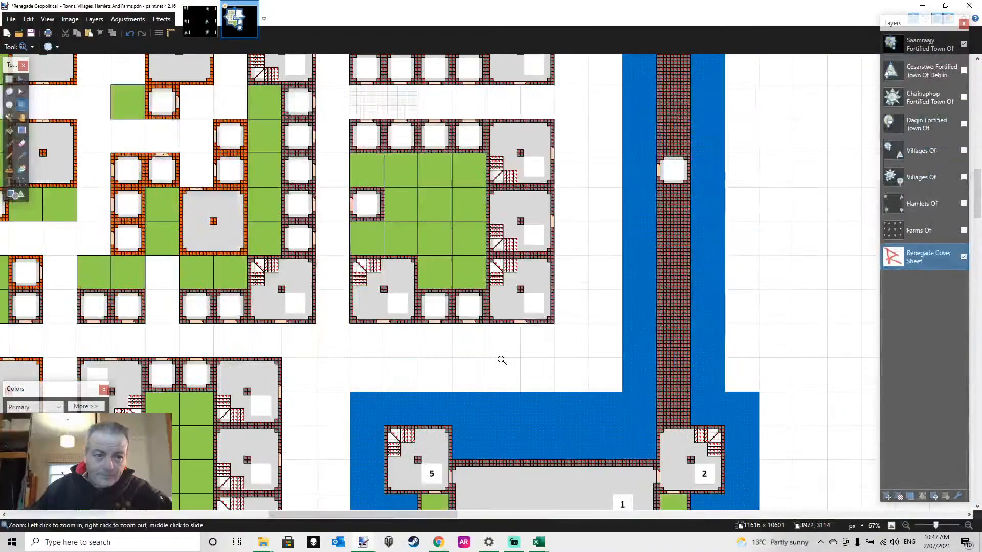
{"action": "left_click", "coordinate": [295, 193]}
{"action": "left_click", "coordinate": [277, 190]}
{"action": "left_click", "coordinate": [274, 190]}
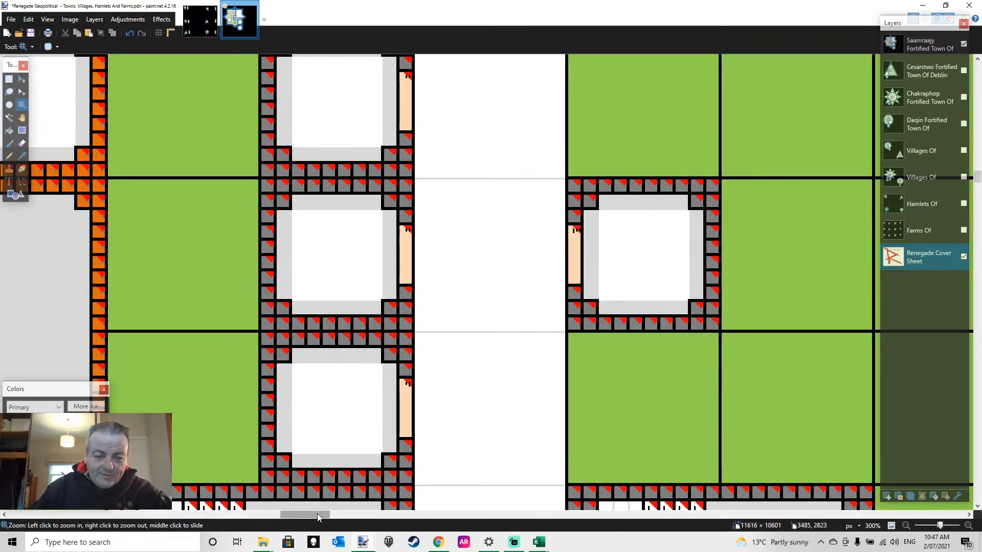
{"action": "left_click_drag", "start_coordinate": [317, 513], "coordinate": [301, 517]}
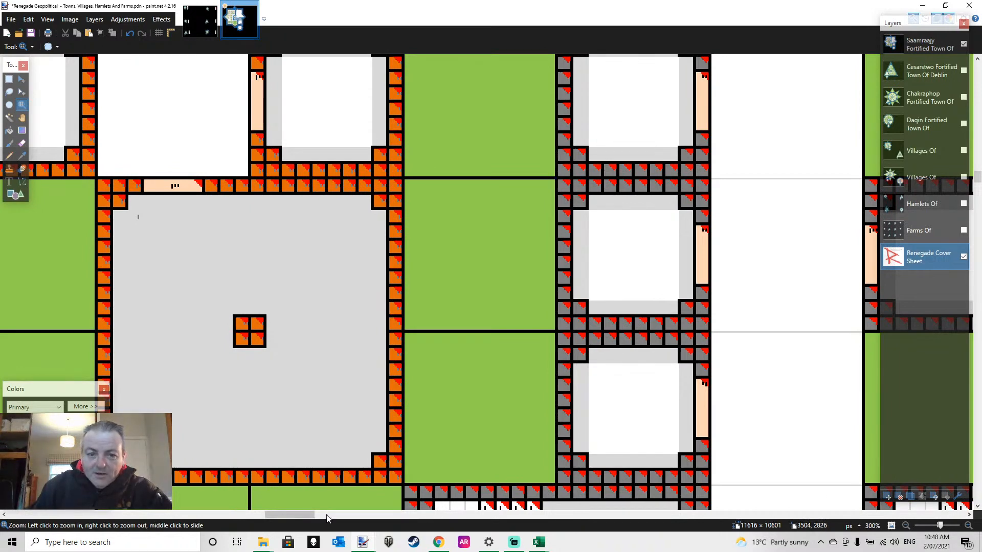
{"action": "left_click", "coordinate": [906, 527]}
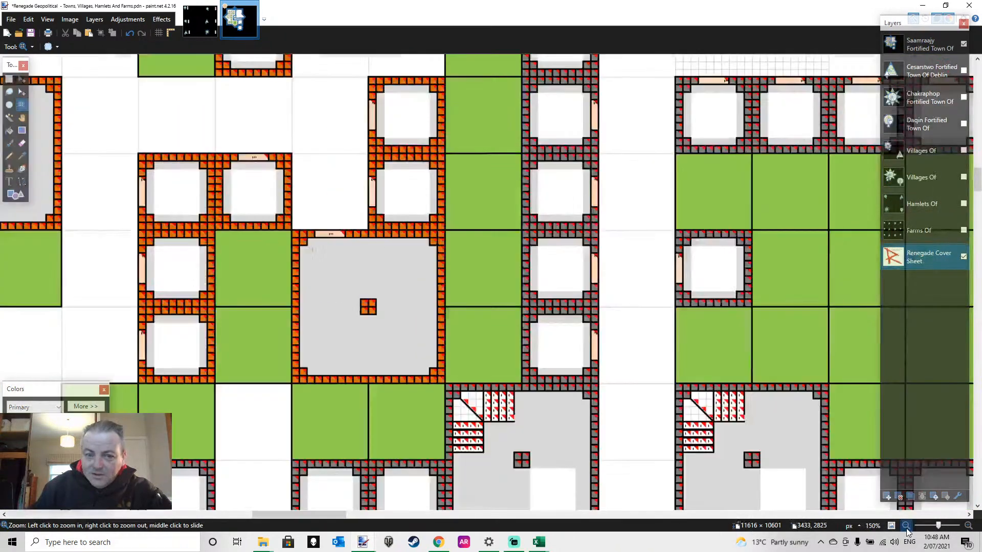
Examine the overall layout of the Saamraajy fortified town, from its northern wall point down to the detached star fort
{"action": "left_click", "coordinate": [906, 526]}
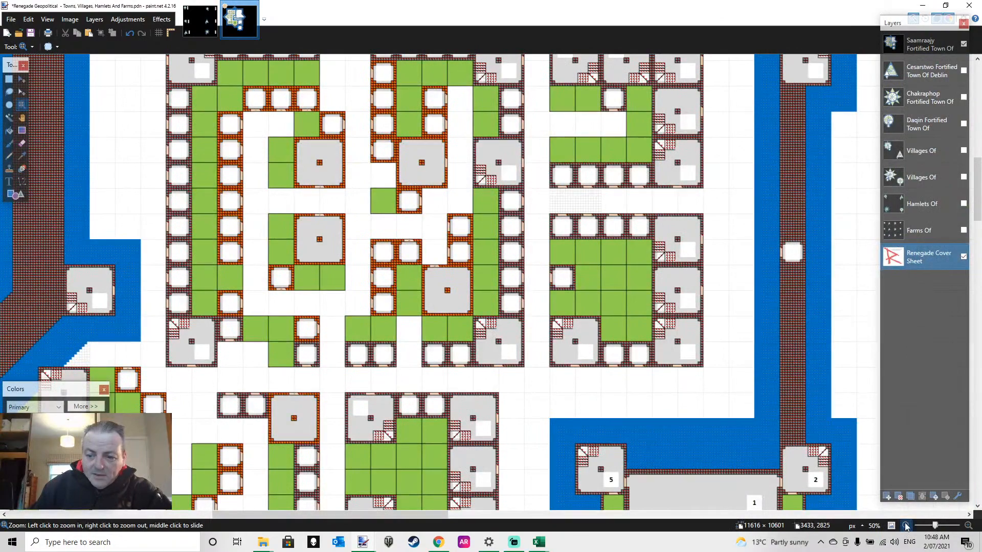
{"action": "left_click", "coordinate": [906, 527]}
{"action": "left_click", "coordinate": [906, 527]}
{"action": "left_click", "coordinate": [906, 527]}
{"action": "scroll", "coordinate": [605, 436], "scroll_direction": "up", "scroll_amount": 3}
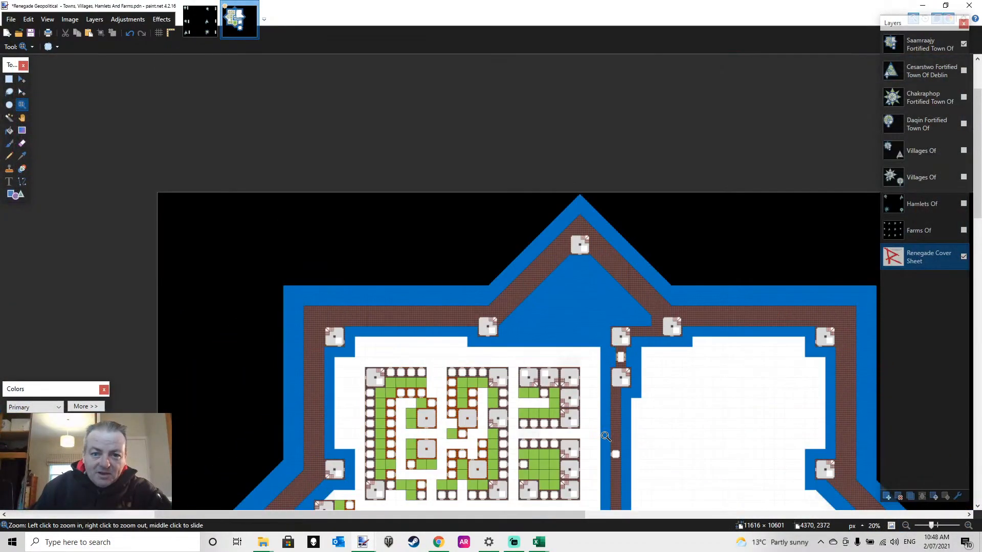
{"action": "scroll", "coordinate": [606, 436], "scroll_direction": "down", "scroll_amount": 10}
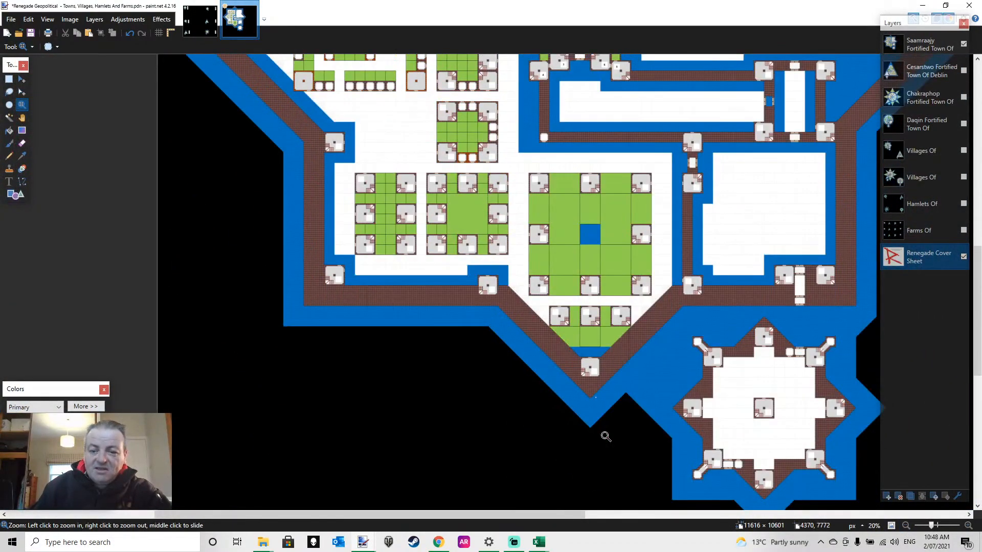
{"action": "scroll", "coordinate": [606, 436], "scroll_direction": "down", "scroll_amount": 2}
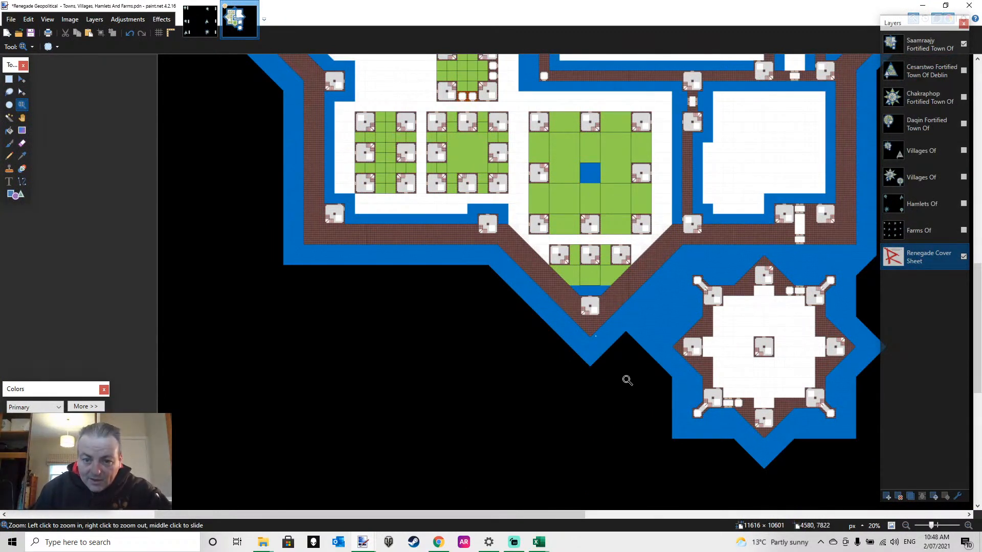
{"action": "scroll", "coordinate": [564, 402], "scroll_direction": "up", "scroll_amount": 3}
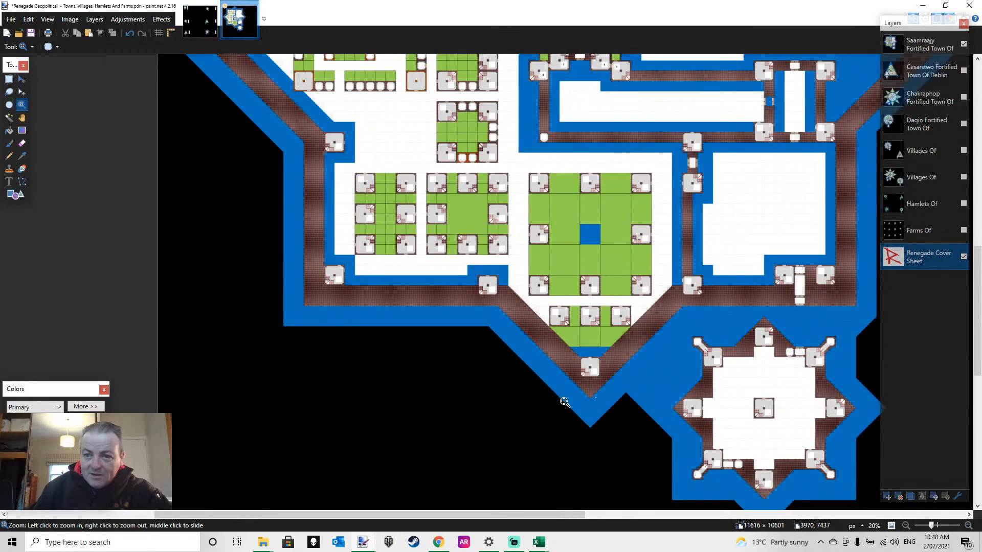
{"action": "scroll", "coordinate": [628, 275], "scroll_direction": "up", "scroll_amount": 6}
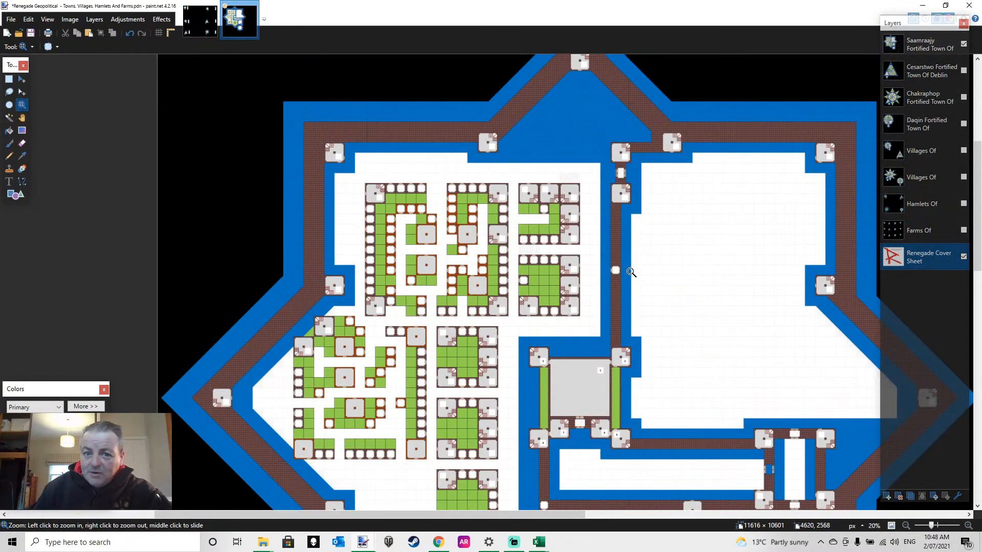
Hide the Saamraajy Fortified Town Of layer, show the Cesarstwo Fortified Town Of Deblin layer and inspect the triangular town
{"action": "left_click", "coordinate": [923, 74]}
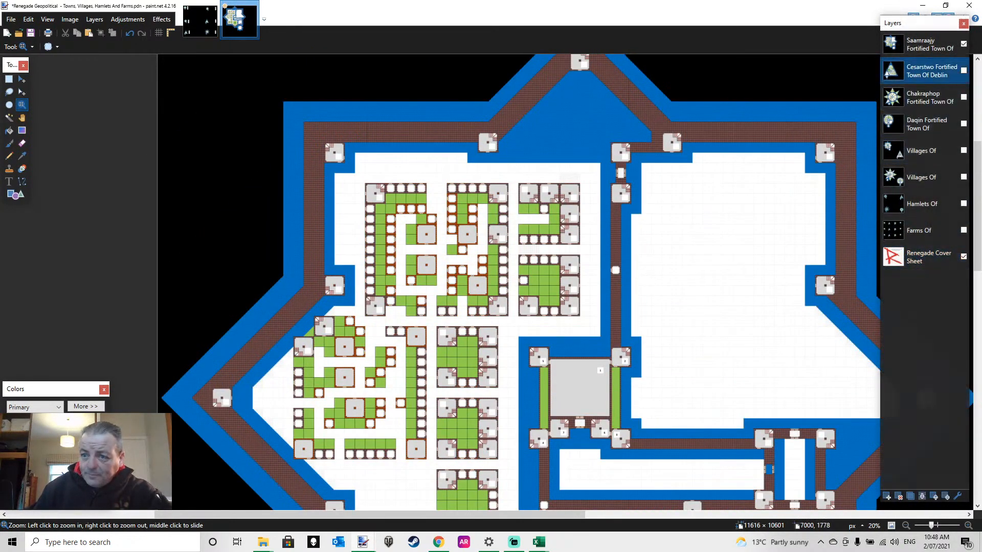
{"action": "left_click", "coordinate": [963, 44]}
{"action": "left_click", "coordinate": [964, 71]}
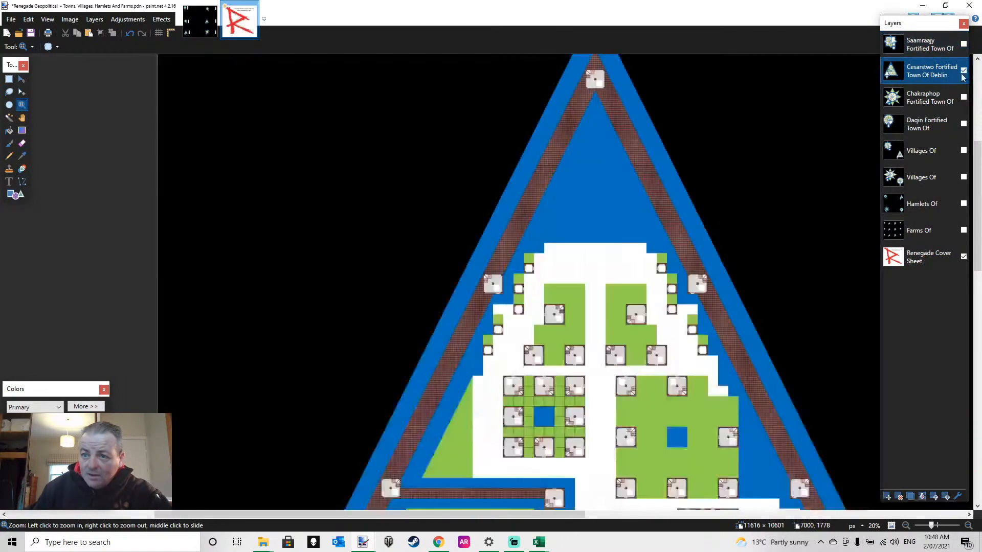
{"action": "scroll", "coordinate": [766, 325], "scroll_direction": "down", "scroll_amount": 10}
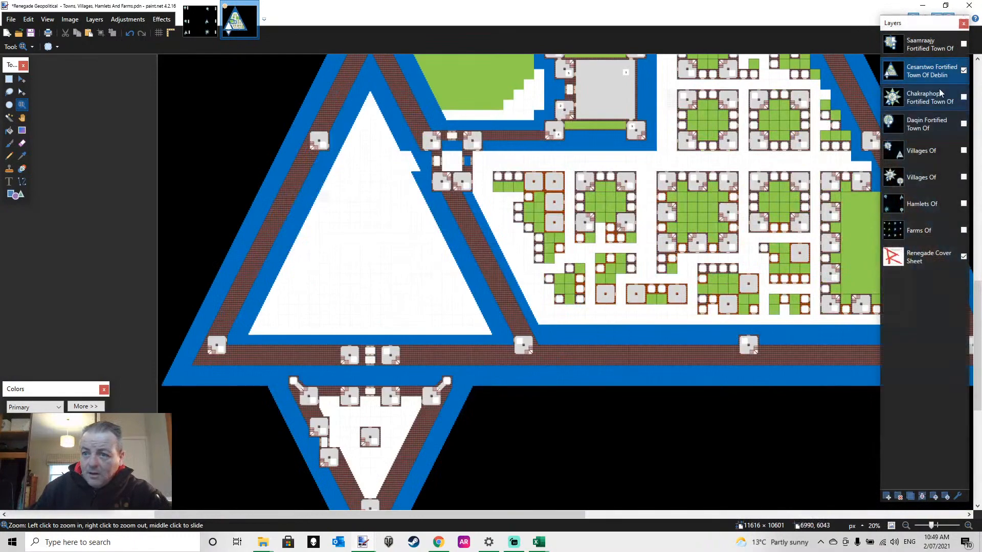
Swap the visible layer from Cesarstwo to Chakraphop Fortified Town Of and inspect the star-shaped town's points, moat and keep
{"action": "left_click", "coordinate": [963, 71]}
{"action": "left_click", "coordinate": [963, 97]}
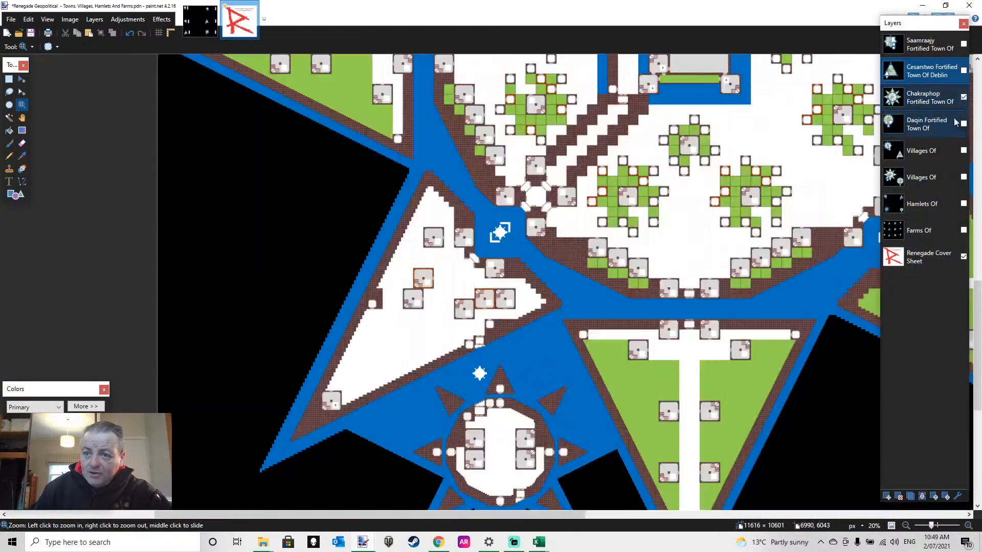
{"action": "scroll", "coordinate": [654, 352], "scroll_direction": "up", "scroll_amount": 8}
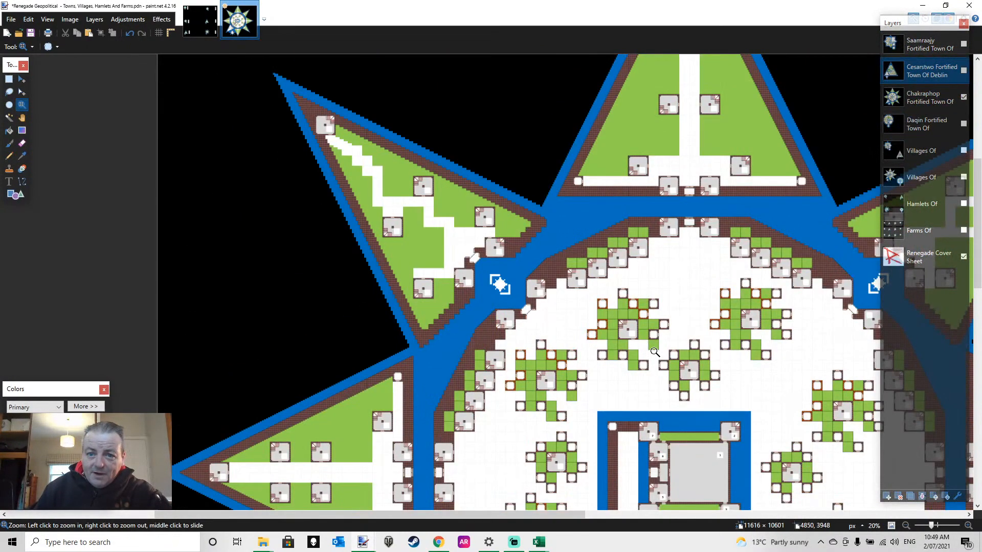
{"action": "scroll", "coordinate": [655, 351], "scroll_direction": "down", "scroll_amount": 8}
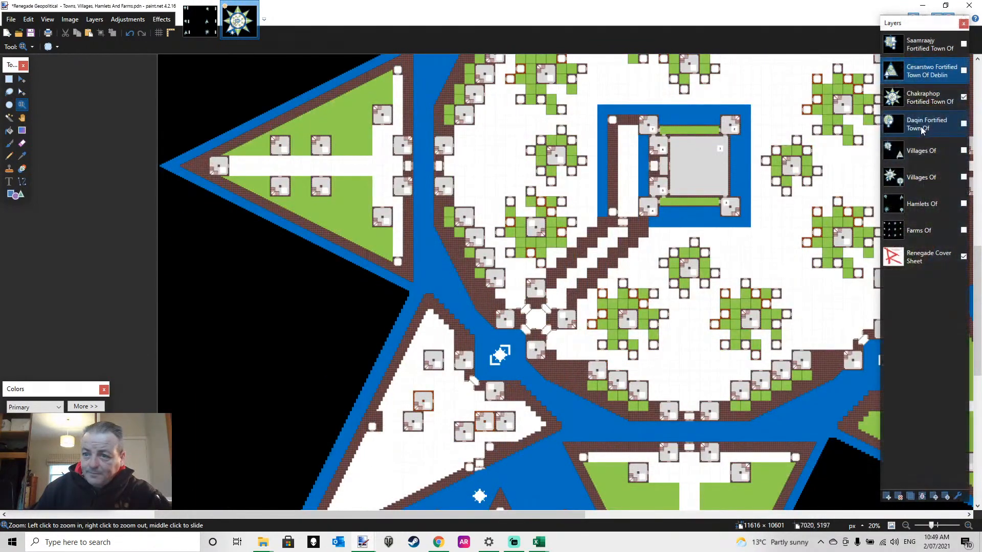
Show the Daqin Fortified Town Of layer in place of Chakraphop and inspect the round town and its outer fort
{"action": "left_click", "coordinate": [963, 124]}
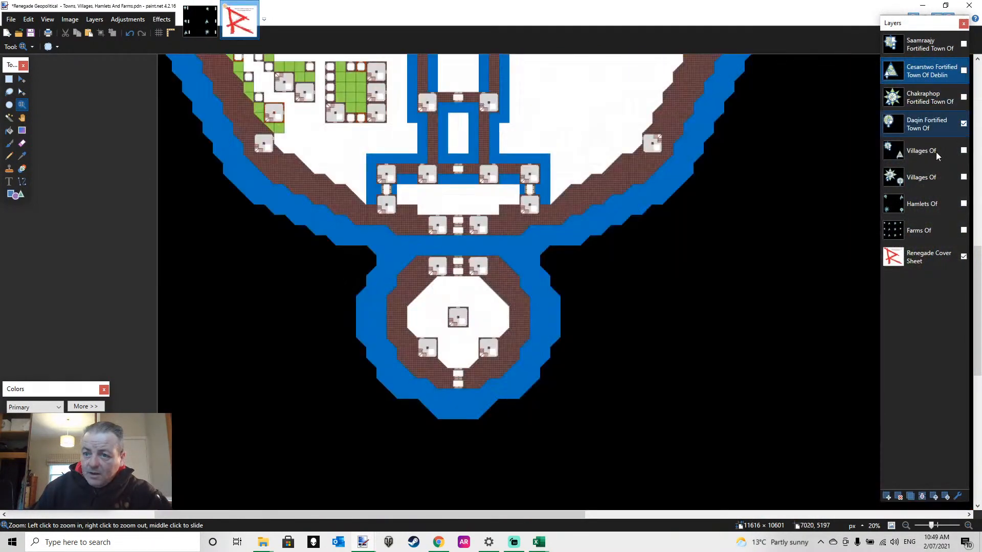
{"action": "scroll", "coordinate": [537, 362], "scroll_direction": "up", "scroll_amount": 3}
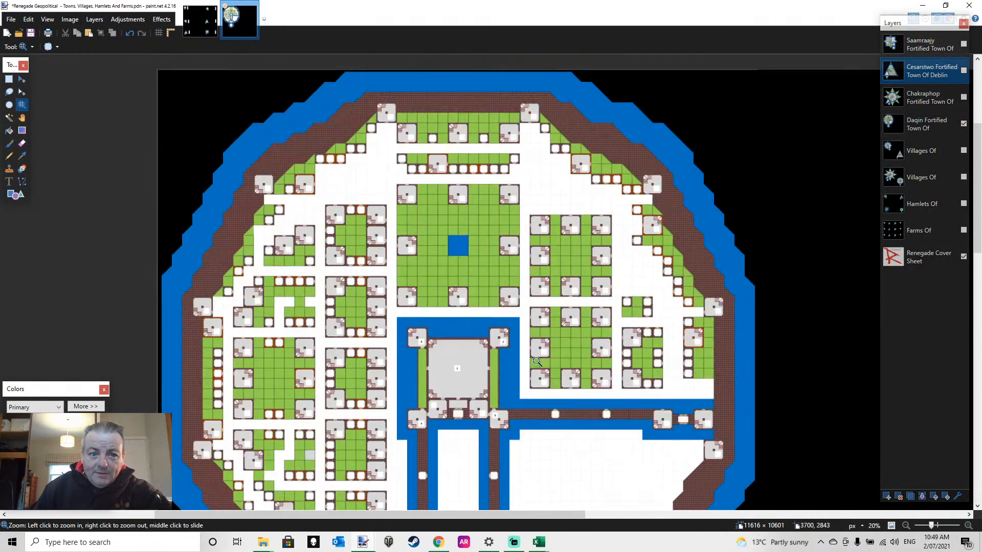
{"action": "scroll", "coordinate": [537, 362], "scroll_direction": "down", "scroll_amount": 4}
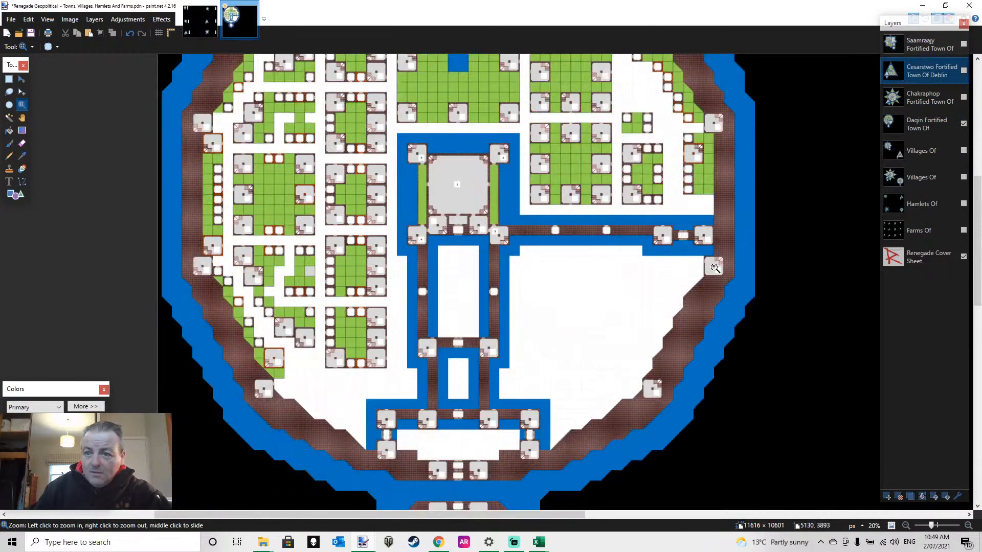
Hide the Daqin layer, show the upper Villages Of layer and examine its eight-pointed and triangular villages
{"action": "left_click", "coordinate": [963, 123]}
{"action": "left_click", "coordinate": [963, 150]}
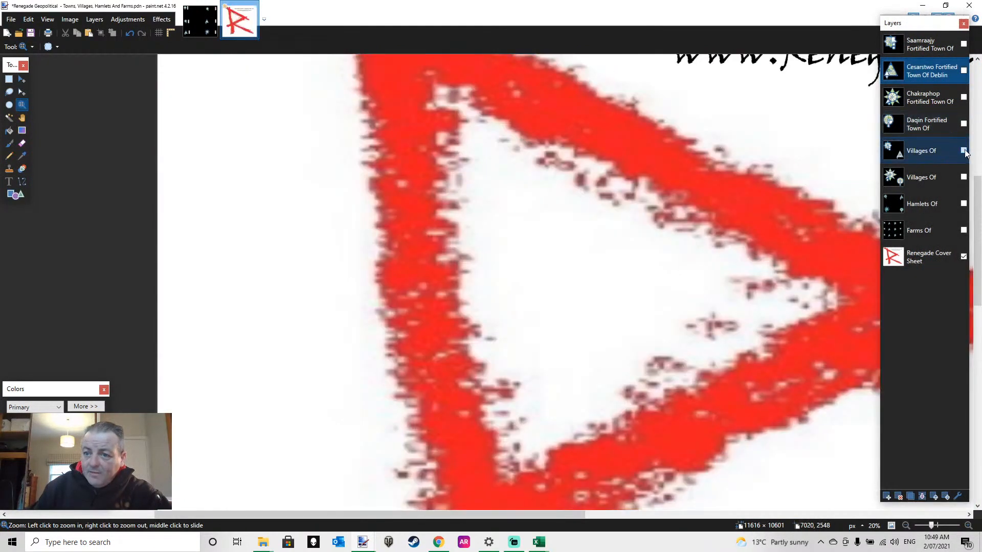
{"action": "scroll", "coordinate": [601, 349], "scroll_direction": "up", "scroll_amount": 3}
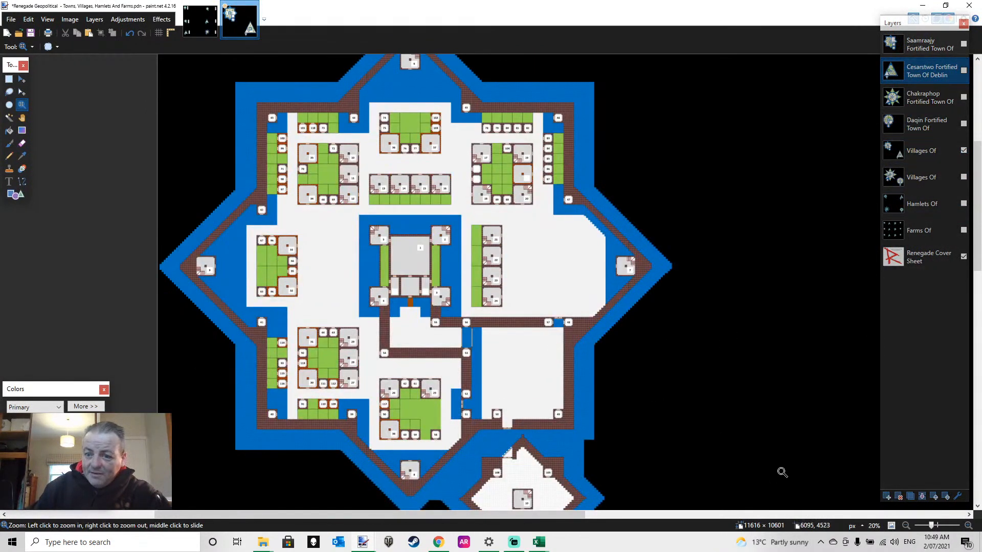
{"action": "left_click", "coordinate": [906, 526]}
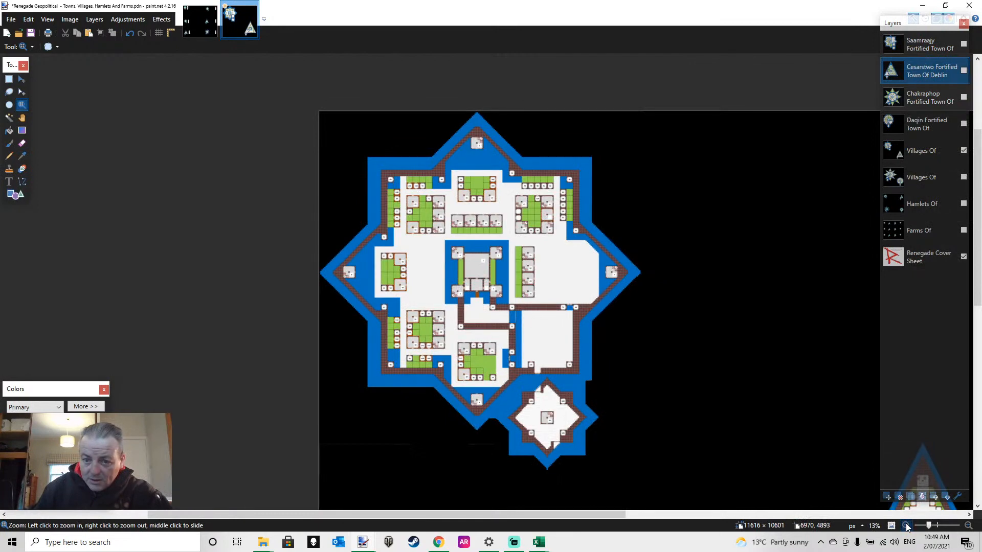
{"action": "left_click", "coordinate": [906, 527]}
{"action": "left_click_drag", "start_coordinate": [560, 515], "coordinate": [641, 520]}
{"action": "scroll", "coordinate": [626, 404], "scroll_direction": "down", "scroll_amount": 7}
{"action": "scroll", "coordinate": [625, 400], "scroll_direction": "up", "scroll_amount": 3}
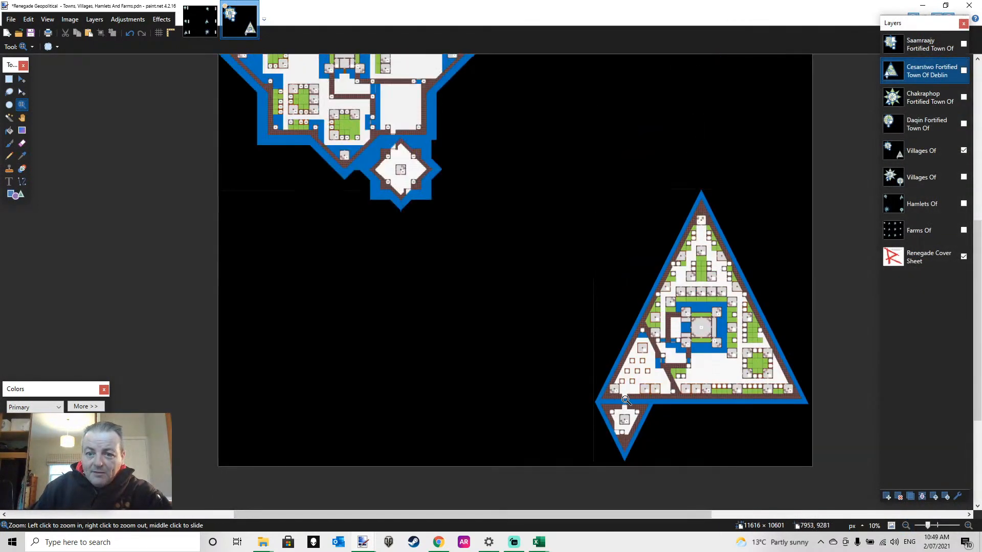
{"action": "scroll", "coordinate": [770, 406], "scroll_direction": "down", "scroll_amount": 1}
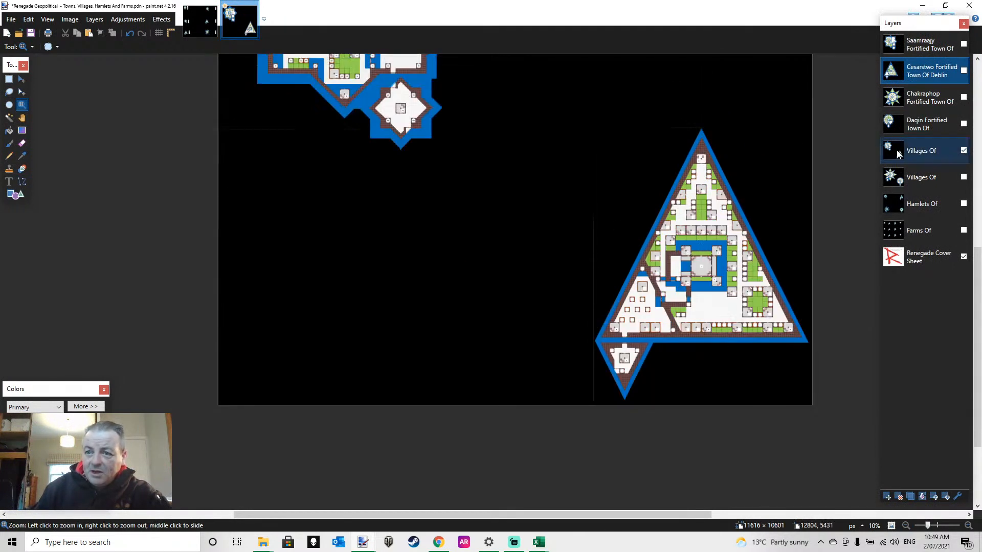
Hide the upper Villages Of layer, show the lower Villages Of layer and examine its sunburst and round villages
{"action": "left_click", "coordinate": [963, 150]}
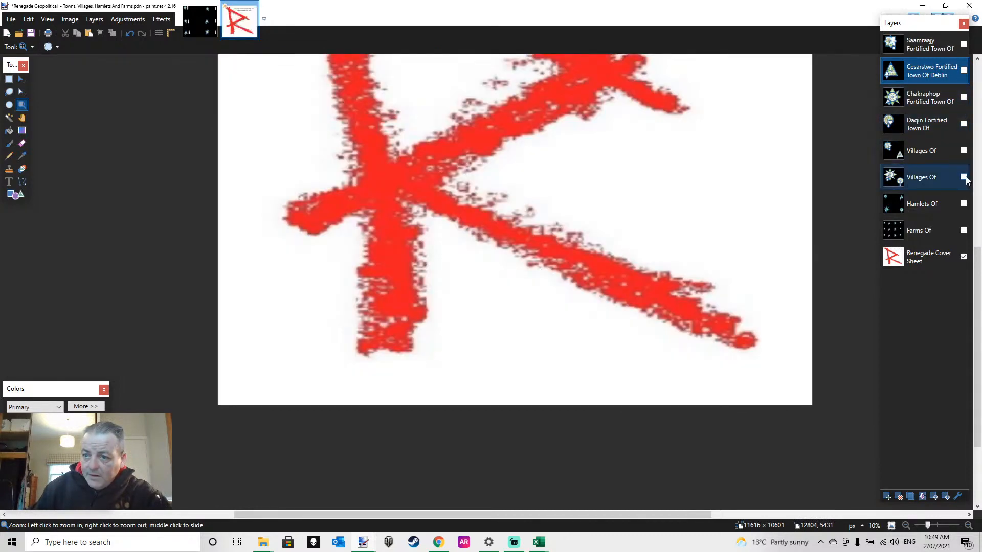
{"action": "left_click", "coordinate": [963, 177]}
{"action": "scroll", "coordinate": [544, 215], "scroll_direction": "up", "scroll_amount": 2}
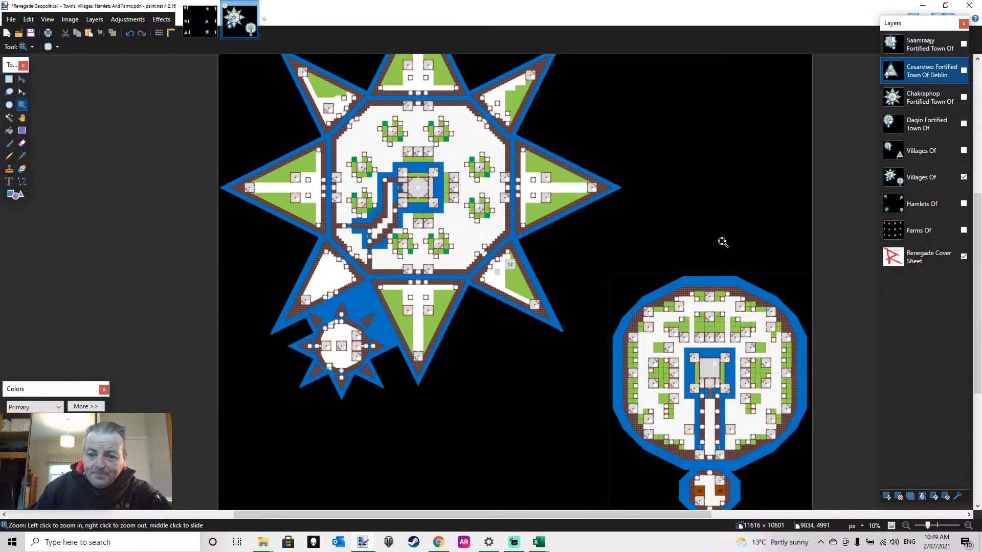
{"action": "scroll", "coordinate": [723, 241], "scroll_direction": "down", "scroll_amount": 2}
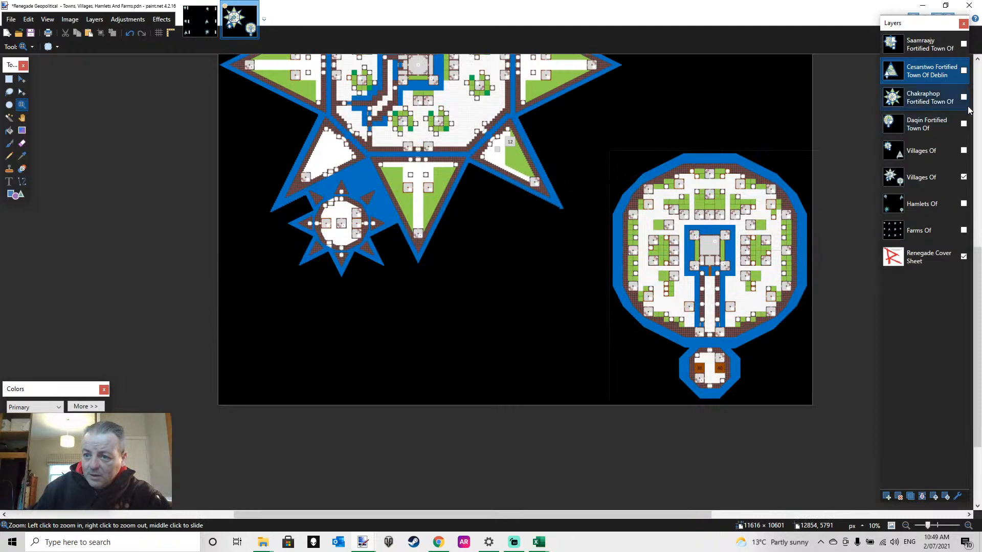
Hide the lower Villages Of layer, show the Hamlets Of layer and review the spacing of its four hamlets
{"action": "left_click", "coordinate": [964, 177]}
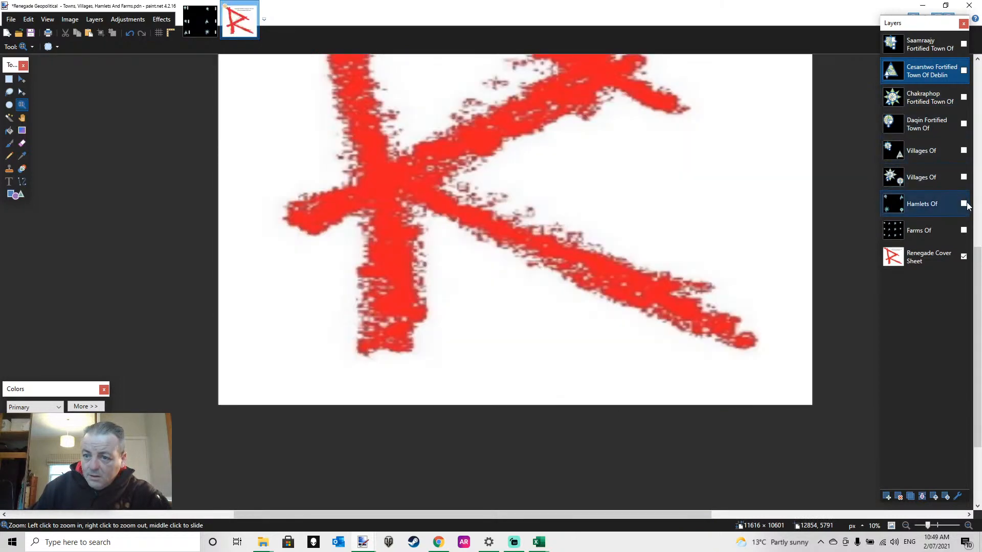
{"action": "left_click", "coordinate": [963, 204]}
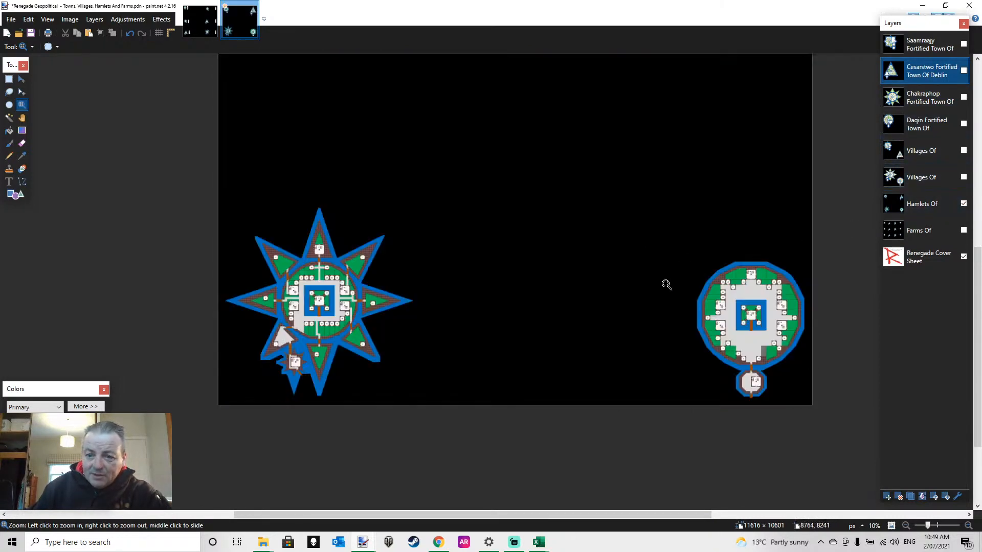
{"action": "scroll", "coordinate": [666, 283], "scroll_direction": "up", "scroll_amount": 3}
{"action": "scroll", "coordinate": [619, 271], "scroll_direction": "down", "scroll_amount": 1}
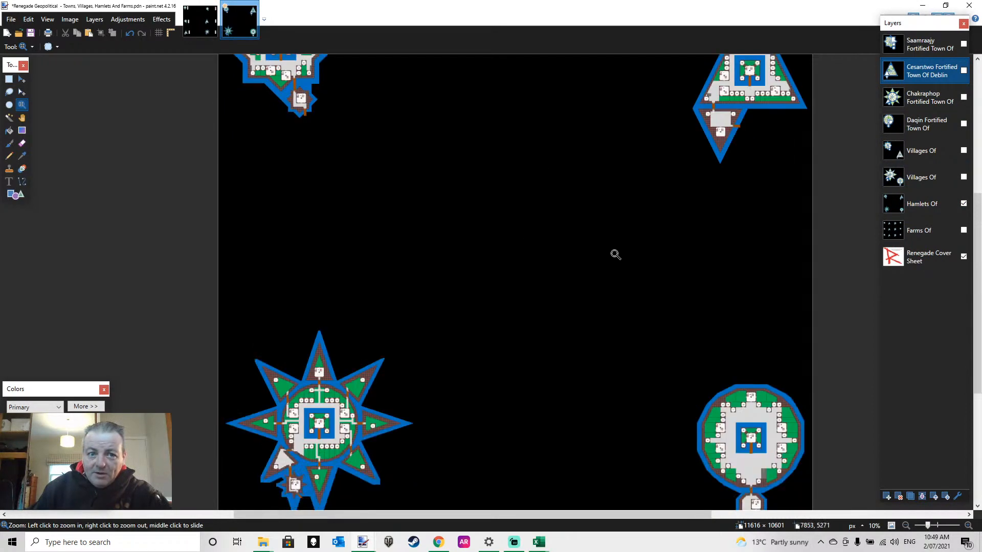
{"action": "scroll", "coordinate": [632, 250], "scroll_direction": "up", "scroll_amount": 1}
{"action": "scroll", "coordinate": [587, 184], "scroll_direction": "down", "scroll_amount": 1}
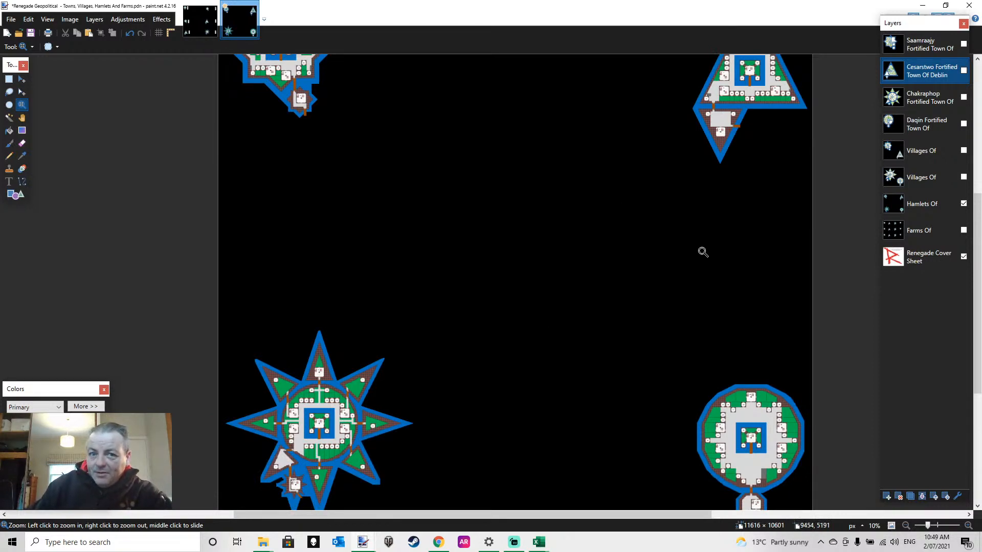
{"action": "scroll", "coordinate": [700, 234], "scroll_direction": "up", "scroll_amount": 1}
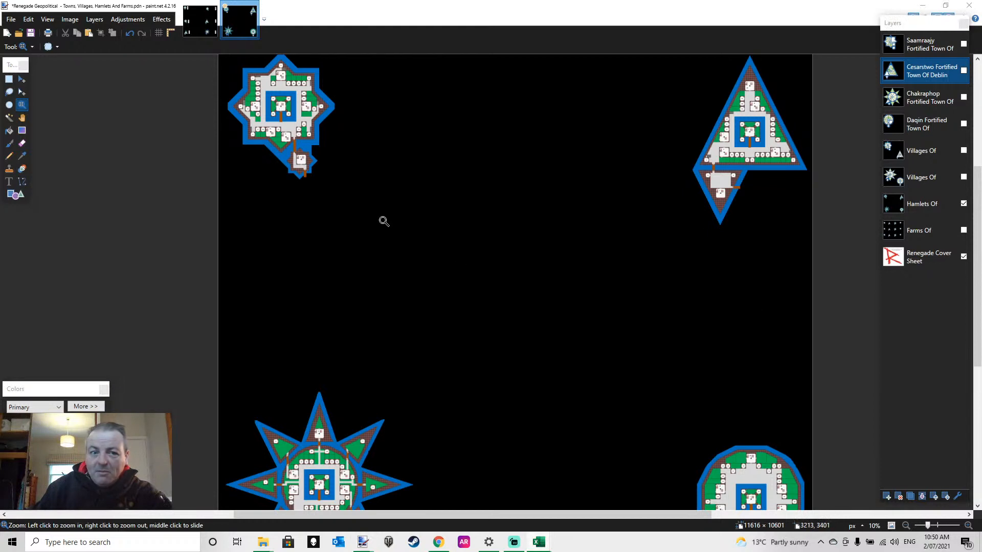
{"action": "left_click", "coordinate": [598, 237]}
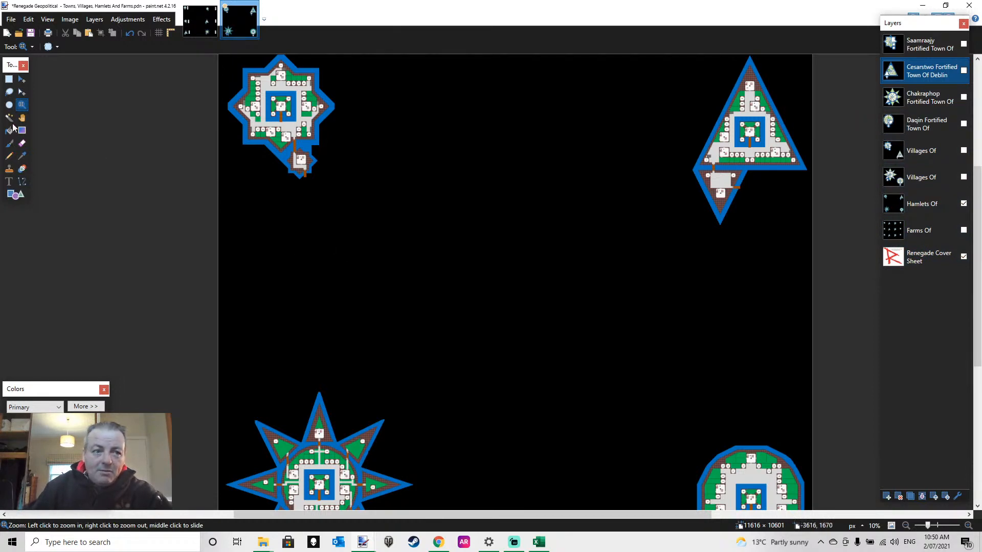
On the Hamlets Of layer, cut a 2392 × 4066 px selection around the triangular hamlet, paste it and move it beside the square-based star hamlet
{"action": "left_click", "coordinate": [9, 80]}
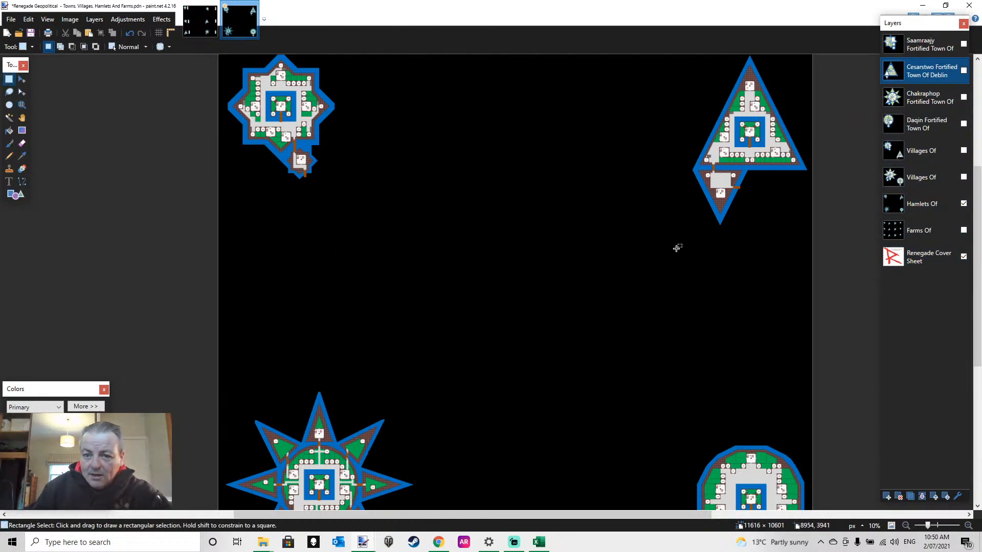
{"action": "left_click_drag", "start_coordinate": [681, 245], "coordinate": [826, 40]}
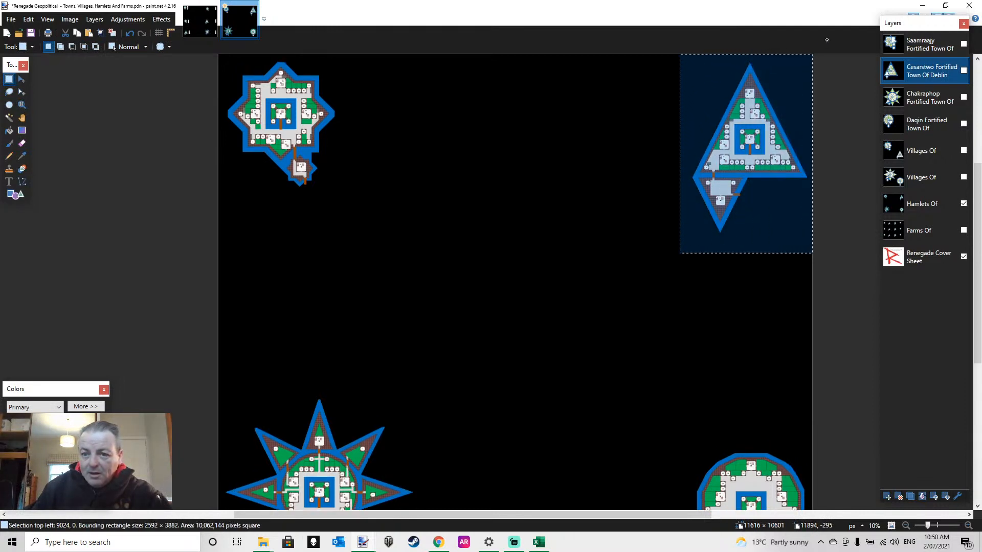
{"action": "left_click_drag", "start_coordinate": [831, 263], "coordinate": [690, 39]}
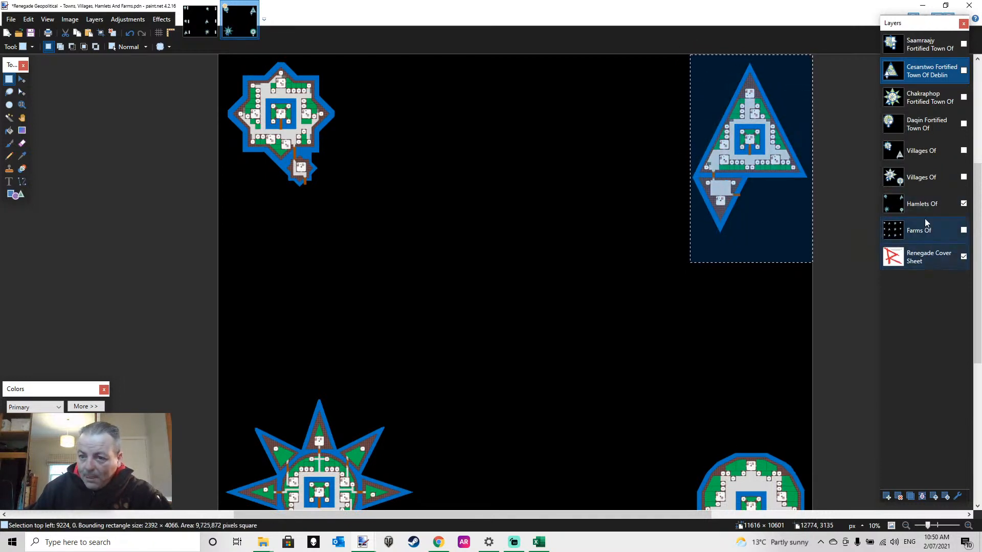
{"action": "left_click", "coordinate": [934, 204]}
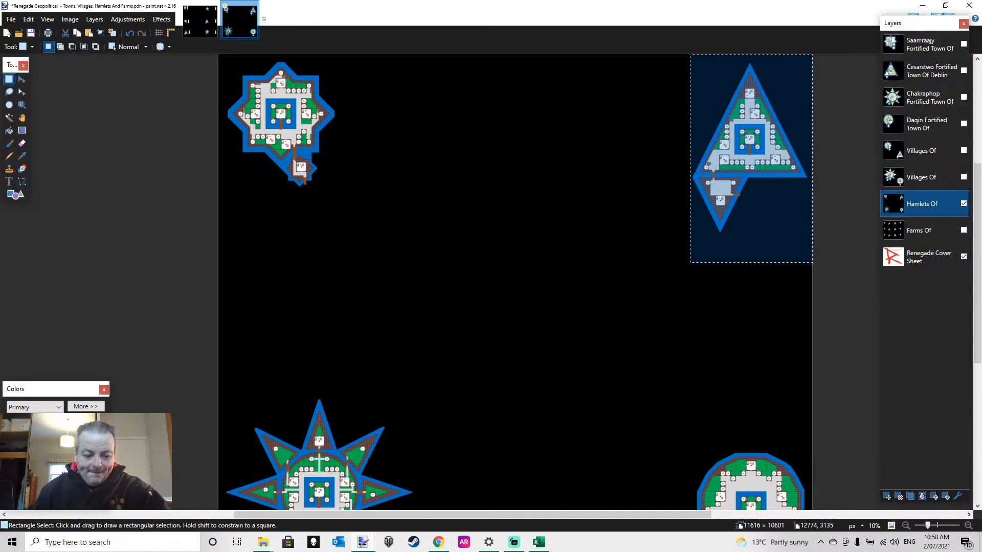
{"action": "key", "text": "ctrl+x"}
{"action": "key", "text": "ctrl+v"}
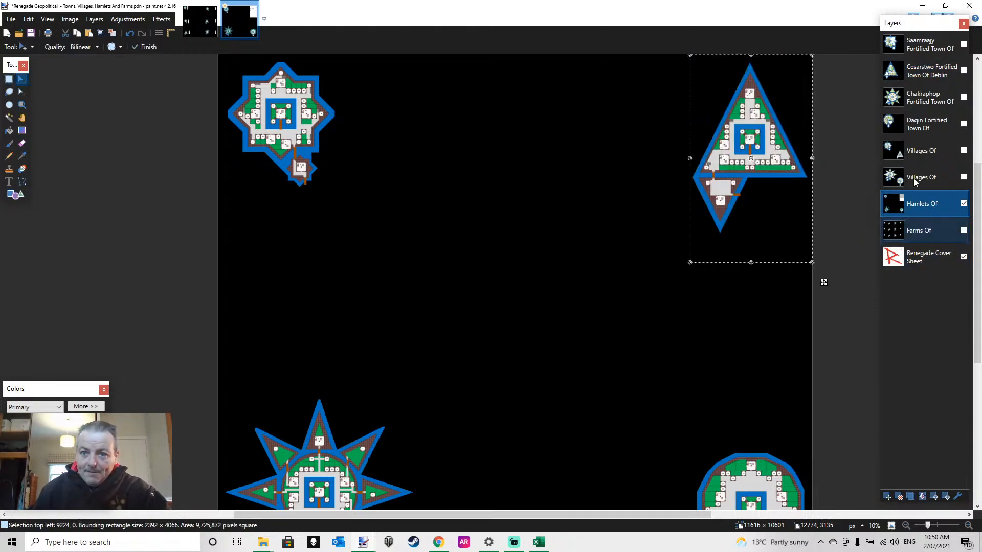
{"action": "left_click_drag", "start_coordinate": [784, 176], "coordinate": [430, 180]}
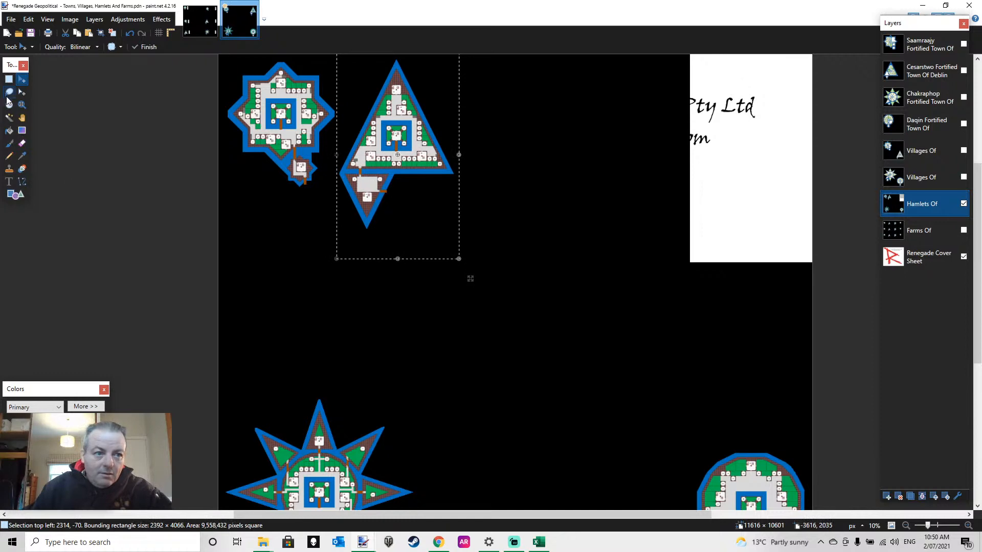
Cut a 3834 × 3936 px rectangular selection around the sunburst hamlet, paste it and move it up beside the triangular hamlet
{"action": "left_click", "coordinate": [9, 79]}
{"action": "scroll", "coordinate": [562, 376], "scroll_direction": "down", "scroll_amount": 2}
{"action": "scroll", "coordinate": [540, 377], "scroll_direction": "down", "scroll_amount": 4}
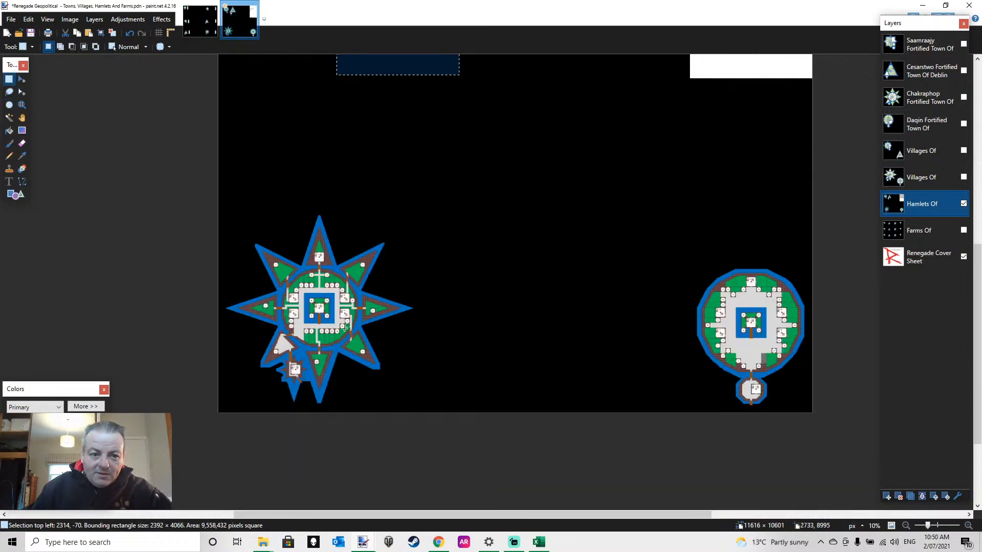
{"action": "left_click_drag", "start_coordinate": [188, 454], "coordinate": [415, 210]}
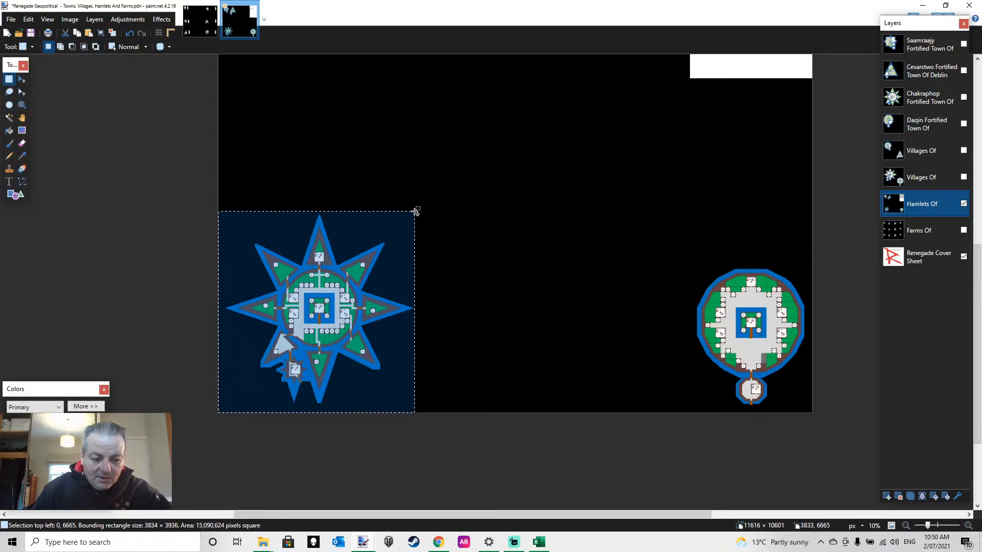
{"action": "key", "text": "ctrl+x"}
{"action": "key", "text": "ctrl+v"}
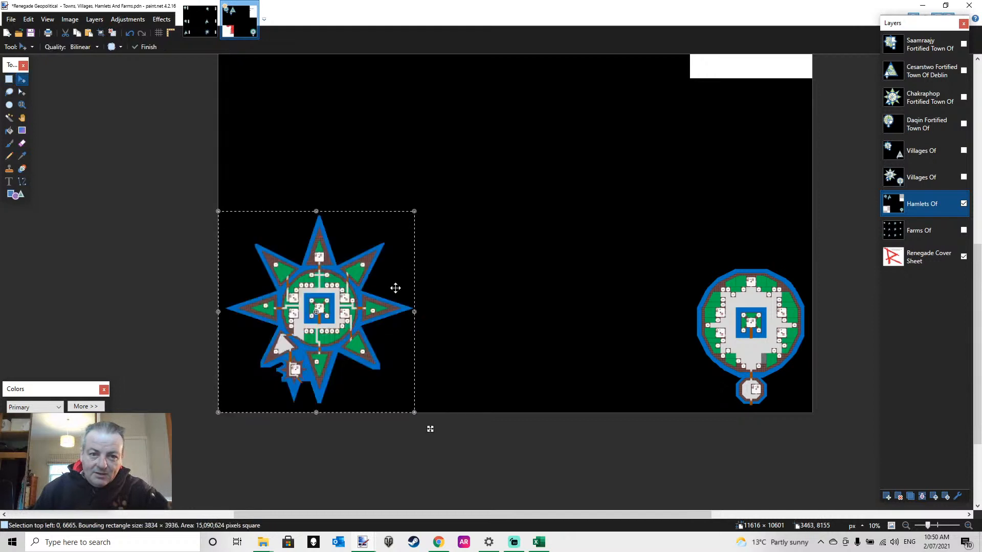
{"action": "left_click_drag", "start_coordinate": [383, 302], "coordinate": [620, 145]}
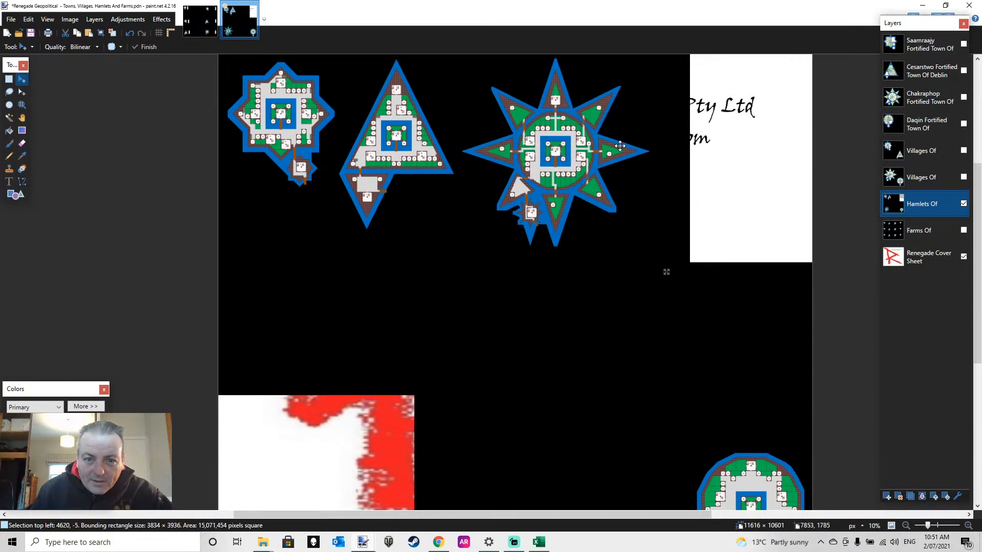
{"action": "left_click_drag", "start_coordinate": [619, 145], "coordinate": [619, 146]}
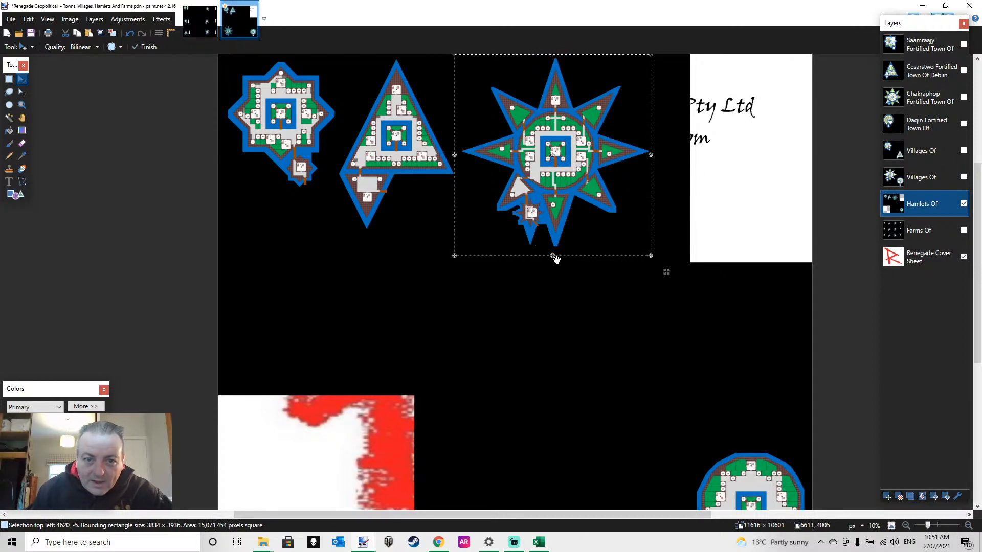
Cut a 2372 × 3136 px rectangular selection around the round hamlet, paste it and move it to the end of the upper hamlet row
{"action": "scroll", "coordinate": [559, 266], "scroll_direction": "down", "scroll_amount": 1}
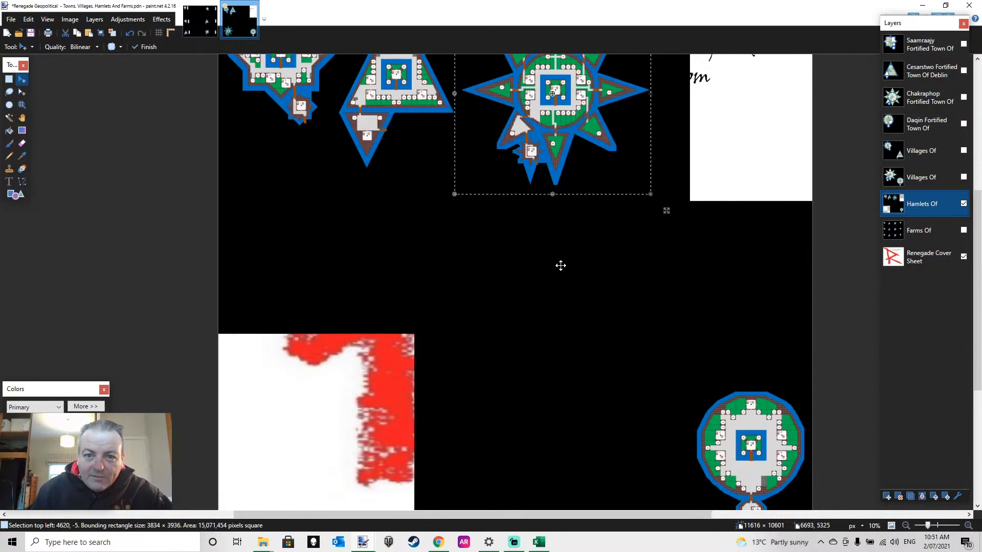
{"action": "left_click", "coordinate": [9, 79]}
{"action": "scroll", "coordinate": [636, 373], "scroll_direction": "down", "scroll_amount": 2}
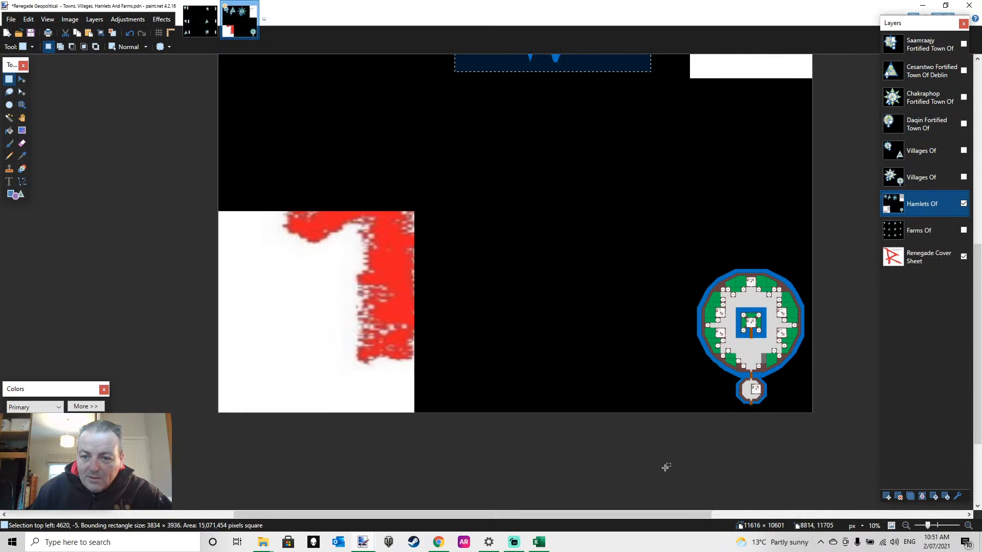
{"action": "left_click_drag", "start_coordinate": [634, 463], "coordinate": [786, 296]}
{"action": "left_click_drag", "start_coordinate": [877, 458], "coordinate": [852, 340]}
{"action": "left_click_drag", "start_coordinate": [827, 431], "coordinate": [692, 251]}
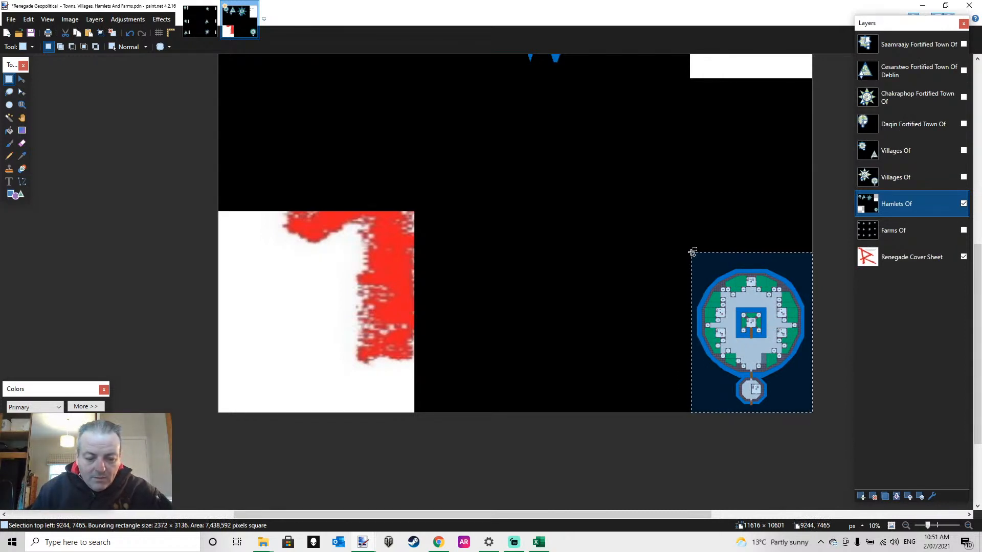
{"action": "key", "text": "ctrl+x"}
{"action": "key", "text": "ctrl+v"}
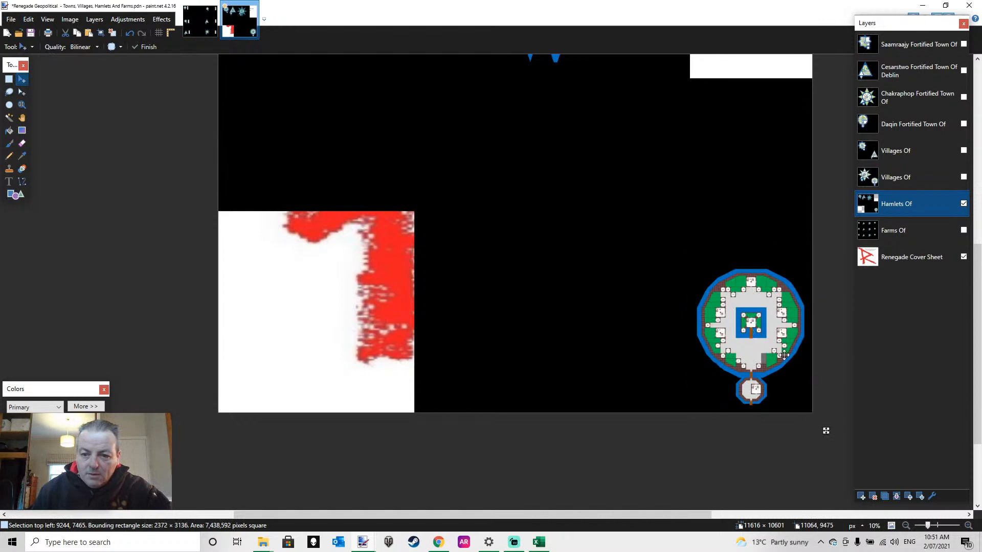
{"action": "left_click_drag", "start_coordinate": [784, 355], "coordinate": [786, 146]}
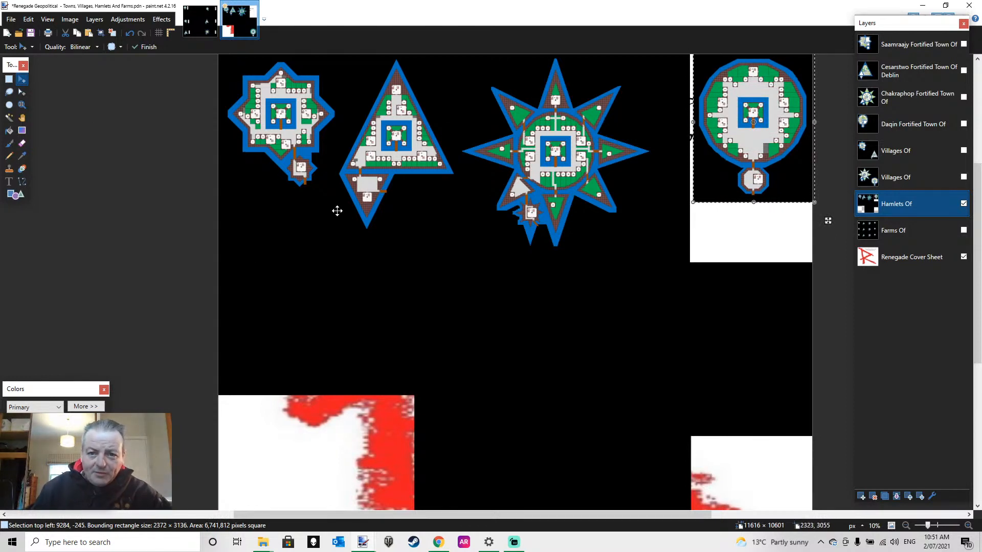
Lasso the sunburst hamlet in a selection of about 3801 × 3915 px, cut and paste it, and shift it slightly toward the round hamlet
{"action": "left_click", "coordinate": [9, 91]}
{"action": "mouse_move", "coordinate": [582, 230]}
{"action": "left_mouse_down"}
{"action": "mouse_move", "coordinate": [621, 213]}
{"action": "mouse_move", "coordinate": [648, 176]}
{"action": "mouse_move", "coordinate": [652, 153]}
{"action": "mouse_move", "coordinate": [630, 85]}
{"action": "mouse_move", "coordinate": [614, 62]}
{"action": "mouse_move", "coordinate": [552, 45]}
{"action": "mouse_move", "coordinate": [494, 60]}
{"action": "mouse_move", "coordinate": [460, 110]}
{"action": "mouse_move", "coordinate": [461, 156]}
{"action": "mouse_move", "coordinate": [514, 252]}
{"action": "mouse_move", "coordinate": [563, 245]}
{"action": "mouse_move", "coordinate": [558, 238]}
{"action": "left_mouse_up"}
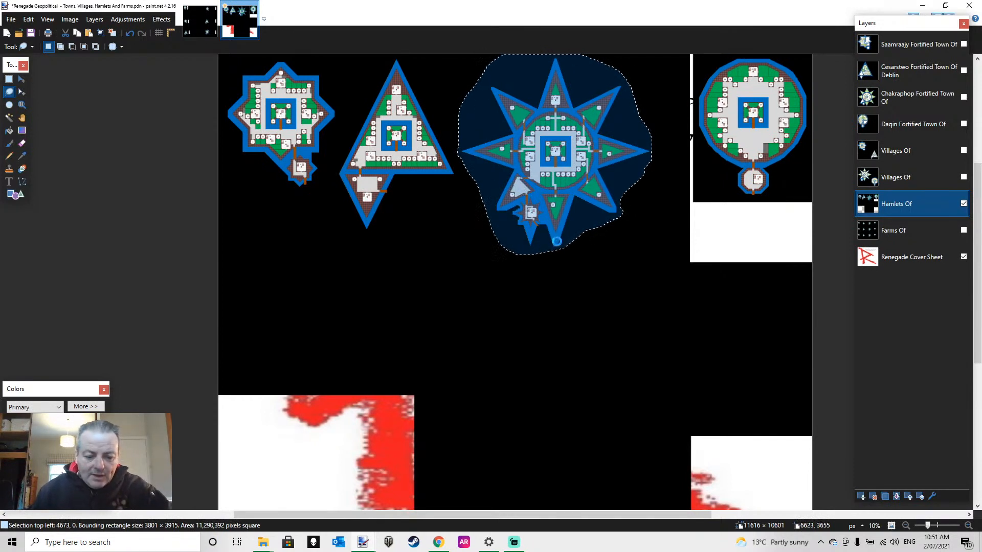
{"action": "key", "text": "ctrl+x"}
{"action": "key", "text": "ctrl+v"}
{"action": "left_click_drag", "start_coordinate": [568, 206], "coordinate": [587, 204]}
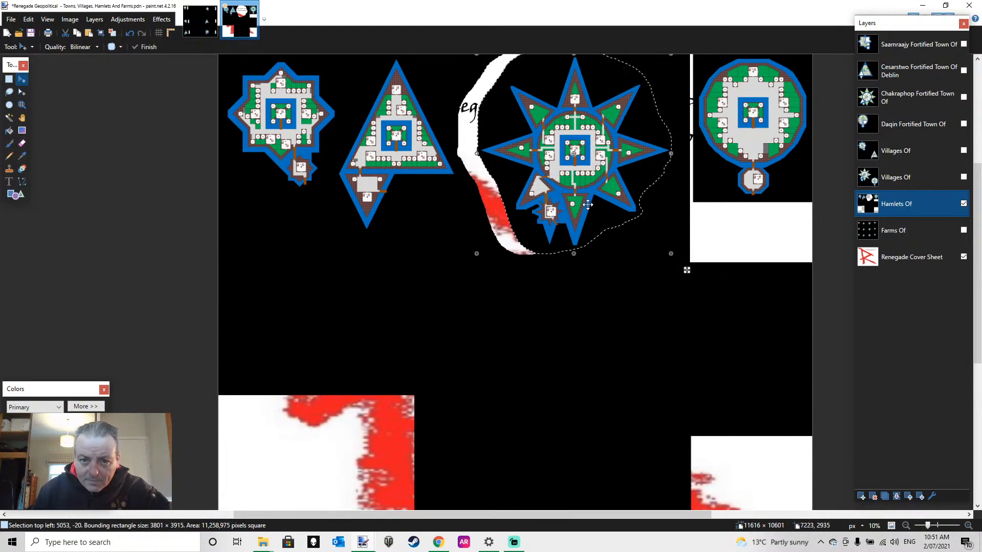
Lasso the triangular hamlet in a selection of about 2350 × 3655 px, cut and paste it, and shift it slightly toward the sunburst hamlet
{"action": "left_click", "coordinate": [9, 92]}
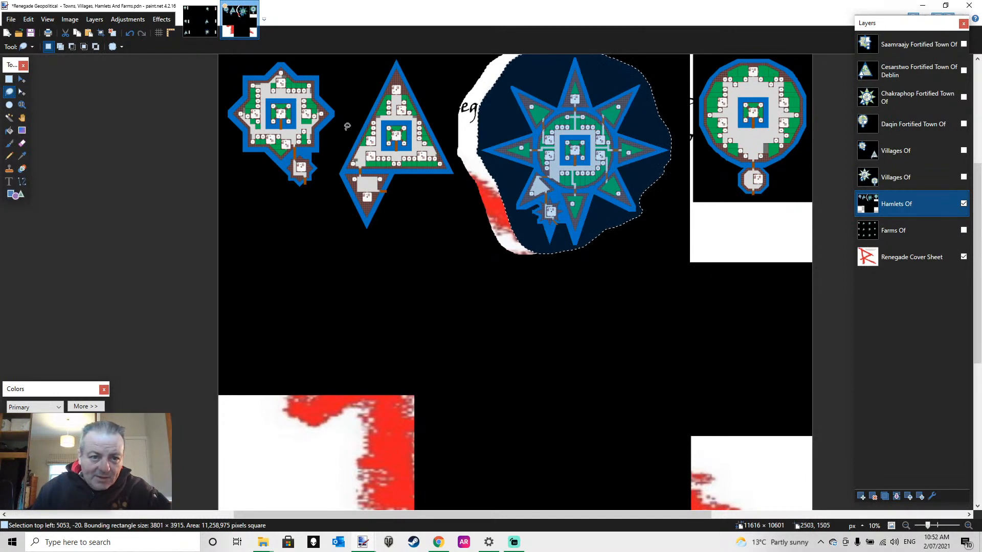
{"action": "mouse_move", "coordinate": [390, 200]}
{"action": "left_mouse_down"}
{"action": "mouse_move", "coordinate": [362, 240]}
{"action": "mouse_move", "coordinate": [336, 172]}
{"action": "mouse_move", "coordinate": [394, 53]}
{"action": "mouse_move", "coordinate": [420, 72]}
{"action": "mouse_move", "coordinate": [436, 108]}
{"action": "left_mouse_up"}
{"action": "left_click_drag", "start_coordinate": [441, 130], "coordinate": [452, 180]}
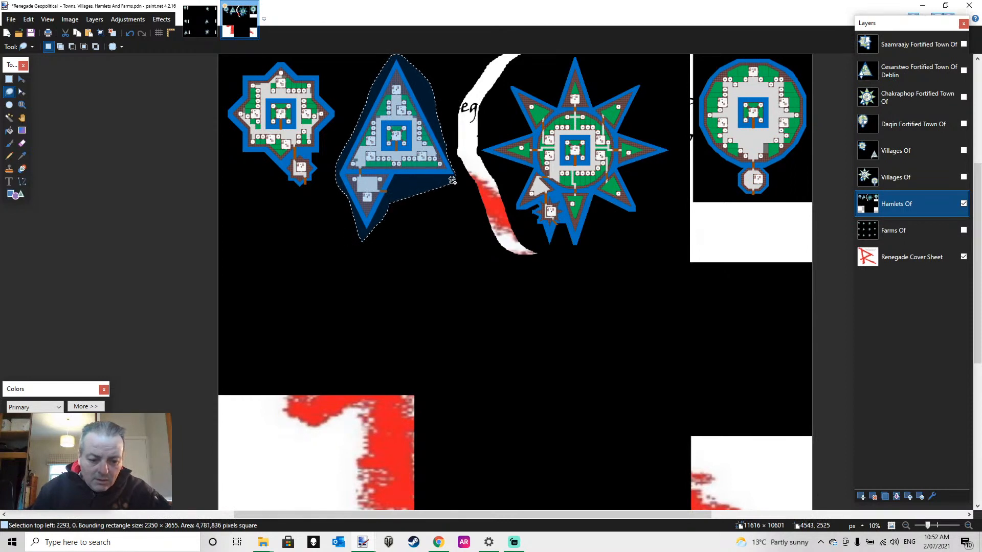
{"action": "key", "text": "ctrl+x"}
{"action": "key", "text": "ctrl+v"}
{"action": "left_click_drag", "start_coordinate": [467, 260], "coordinate": [477, 260]}
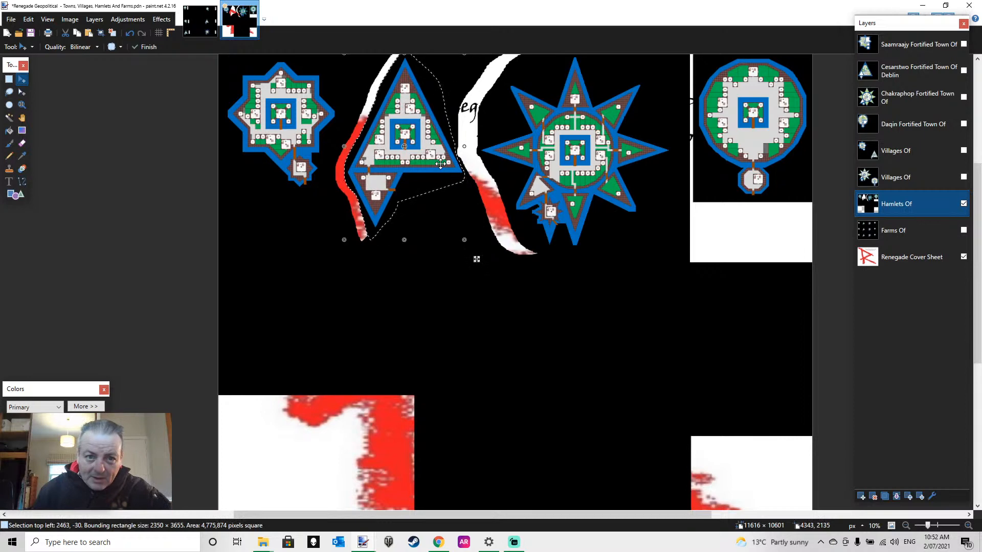
Clear the selection and fill all the cut-out gaps around and below the hamlets with solid black at 50% tolerance
{"action": "left_click", "coordinate": [9, 79]}
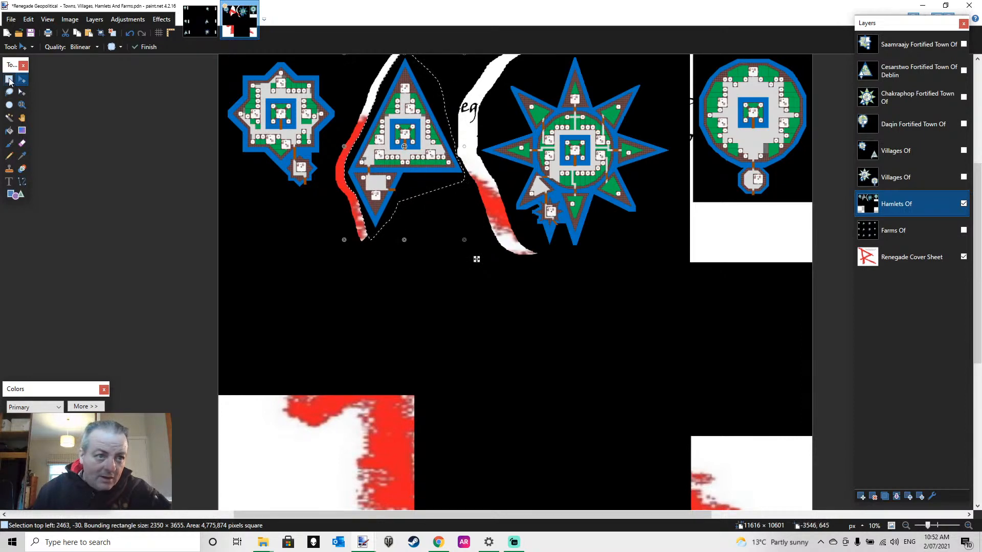
{"action": "left_click", "coordinate": [310, 220]}
{"action": "left_click", "coordinate": [9, 131]}
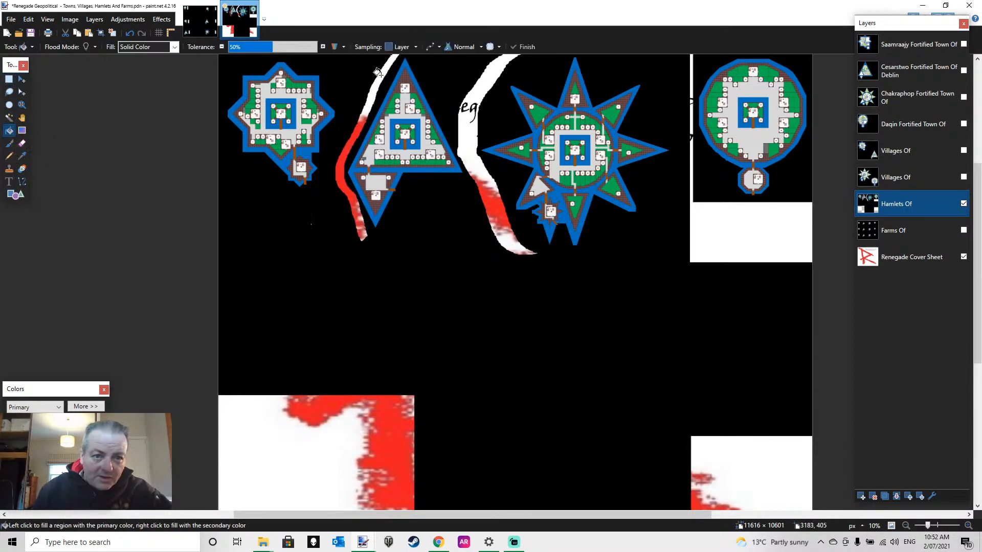
{"action": "left_click", "coordinate": [9, 79]}
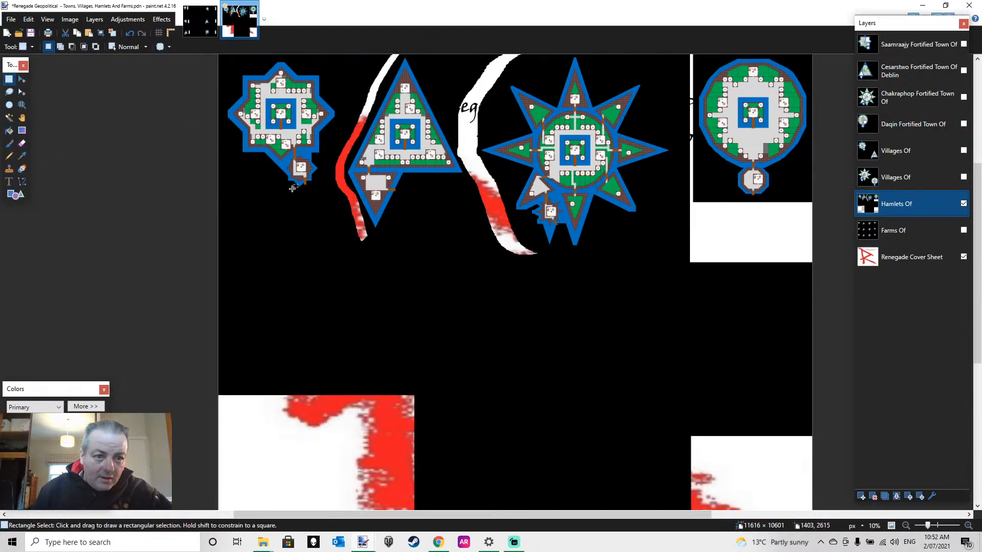
{"action": "left_click", "coordinate": [100, 192]}
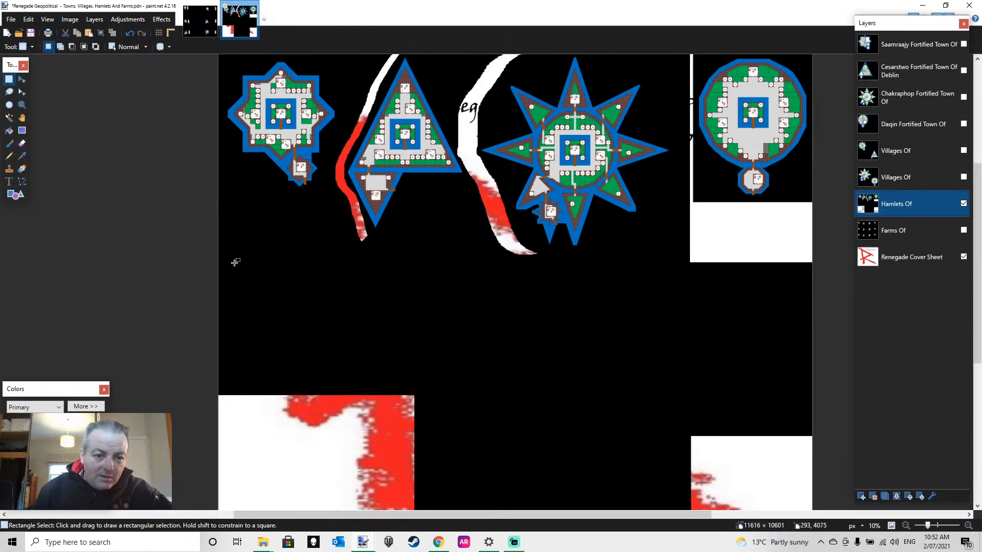
{"action": "left_click", "coordinate": [9, 131]}
{"action": "left_click", "coordinate": [331, 413]}
{"action": "left_click", "coordinate": [735, 455]}
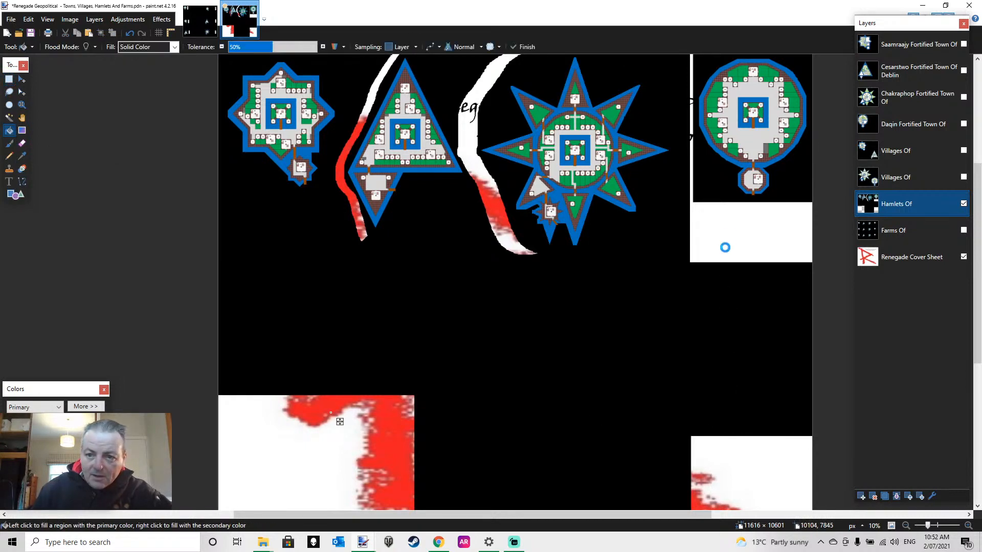
{"action": "left_click", "coordinate": [728, 235]}
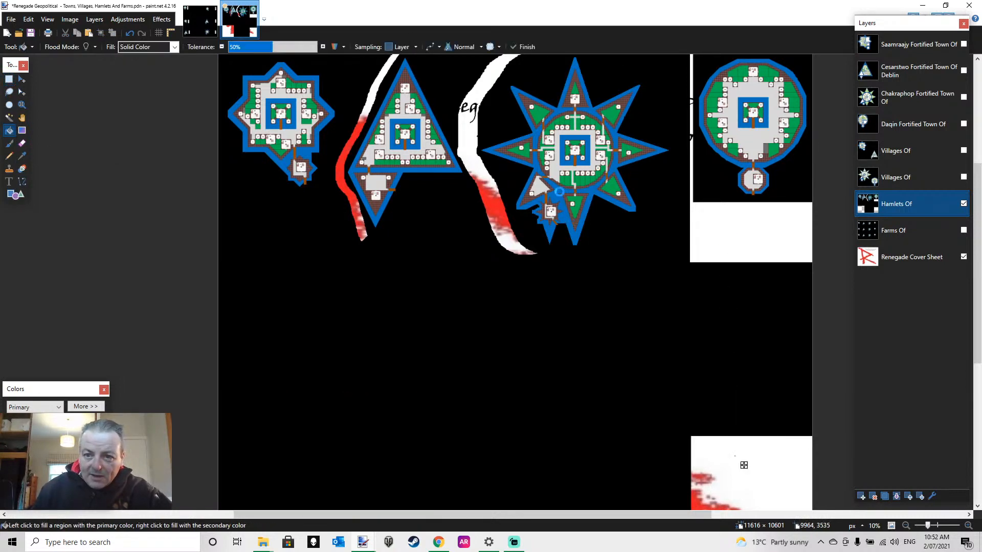
{"action": "left_click", "coordinate": [490, 204]}
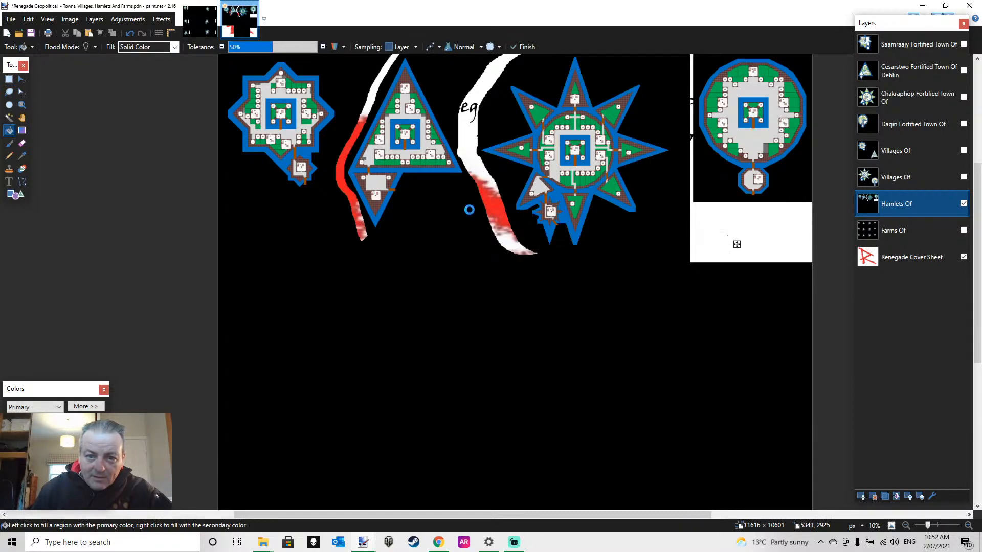
{"action": "left_click", "coordinate": [357, 216]}
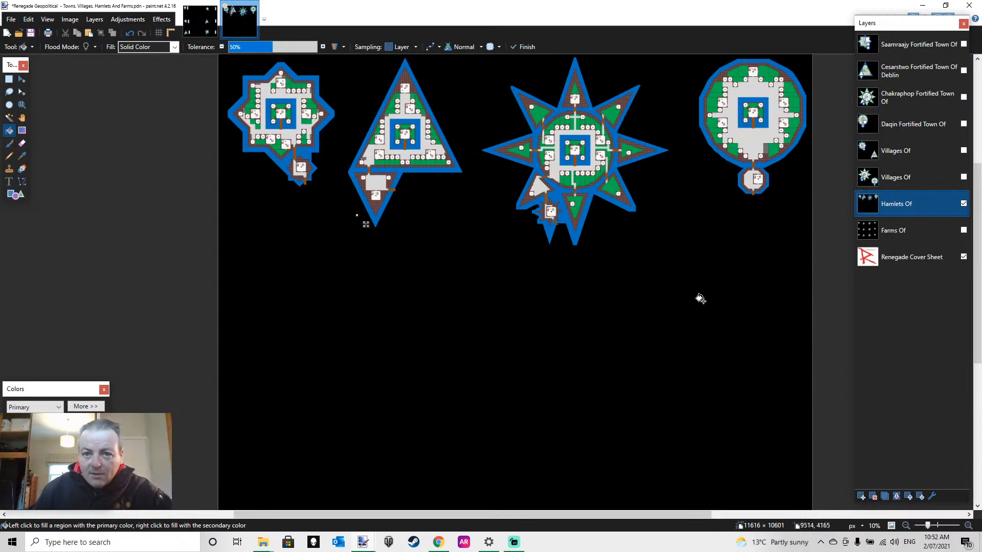
Examine the square-based star and triangular hamlets up close, then review the spacing of the whole hamlet row
{"action": "left_click", "coordinate": [22, 104]}
{"action": "left_click", "coordinate": [368, 117]}
{"action": "left_click", "coordinate": [367, 118]}
{"action": "left_click", "coordinate": [367, 117]}
{"action": "left_click", "coordinate": [368, 117]}
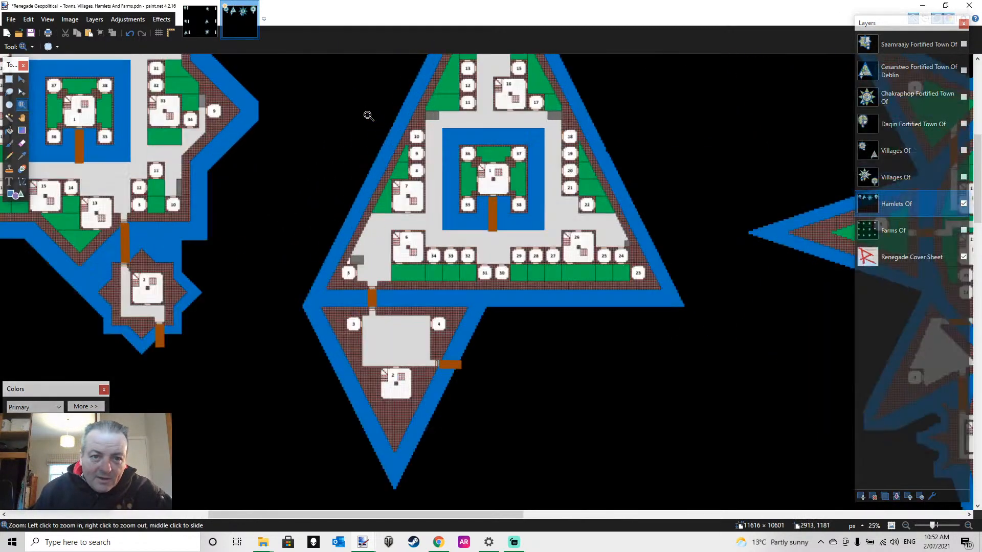
{"action": "left_click", "coordinate": [747, 151]}
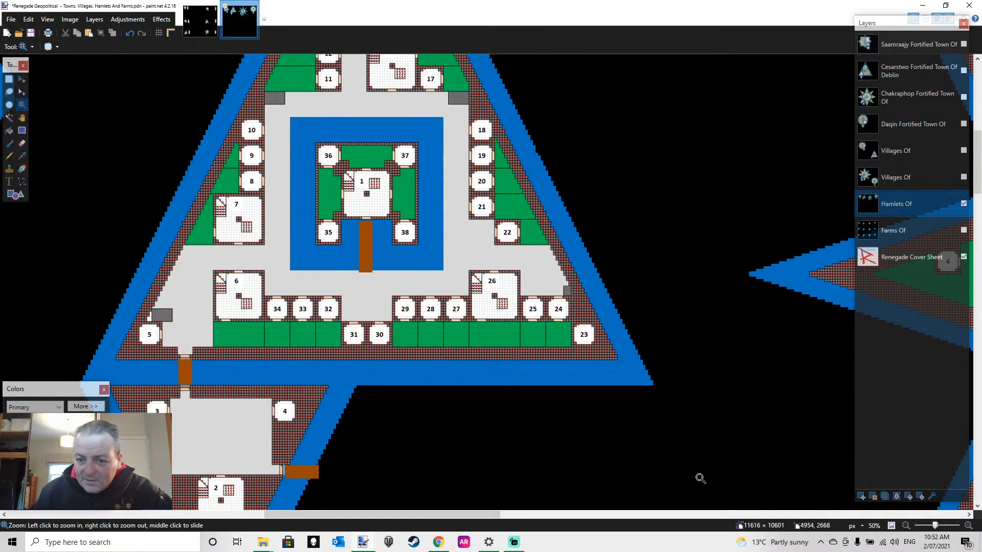
{"action": "left_click_drag", "start_coordinate": [489, 514], "coordinate": [399, 486]}
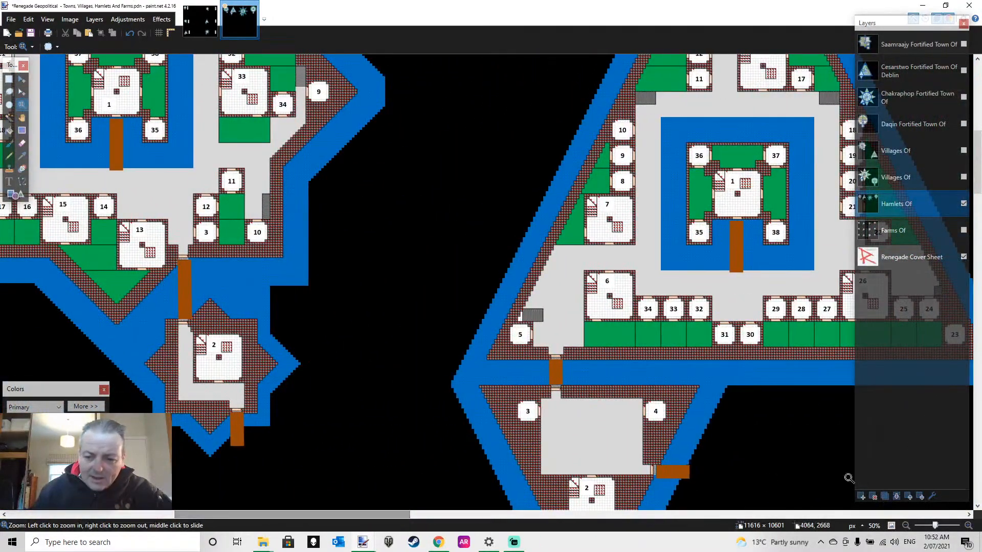
{"action": "left_click", "coordinate": [905, 526]}
{"action": "left_click", "coordinate": [905, 526]}
{"action": "left_click", "coordinate": [906, 526]}
{"action": "left_click", "coordinate": [905, 526]}
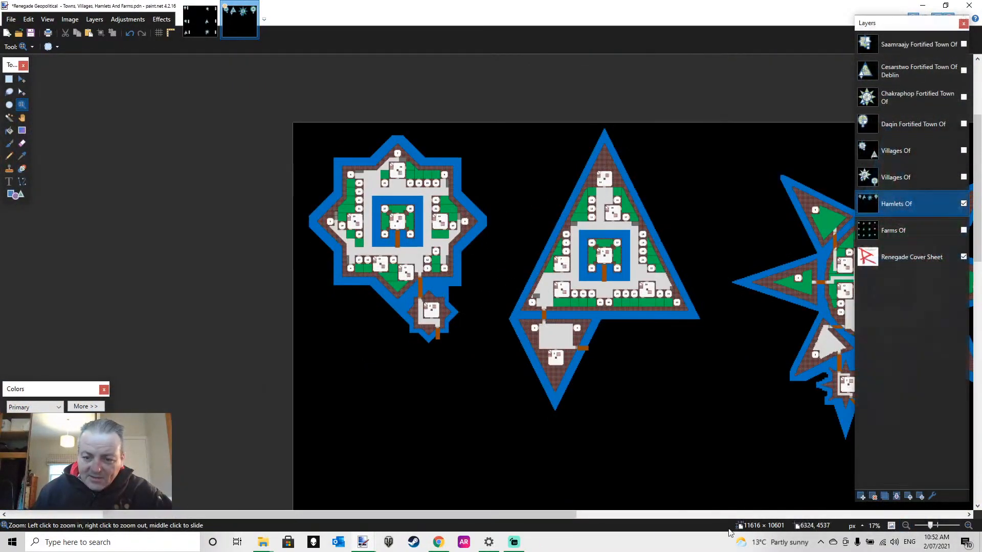
{"action": "left_click_drag", "start_coordinate": [510, 515], "coordinate": [619, 529]}
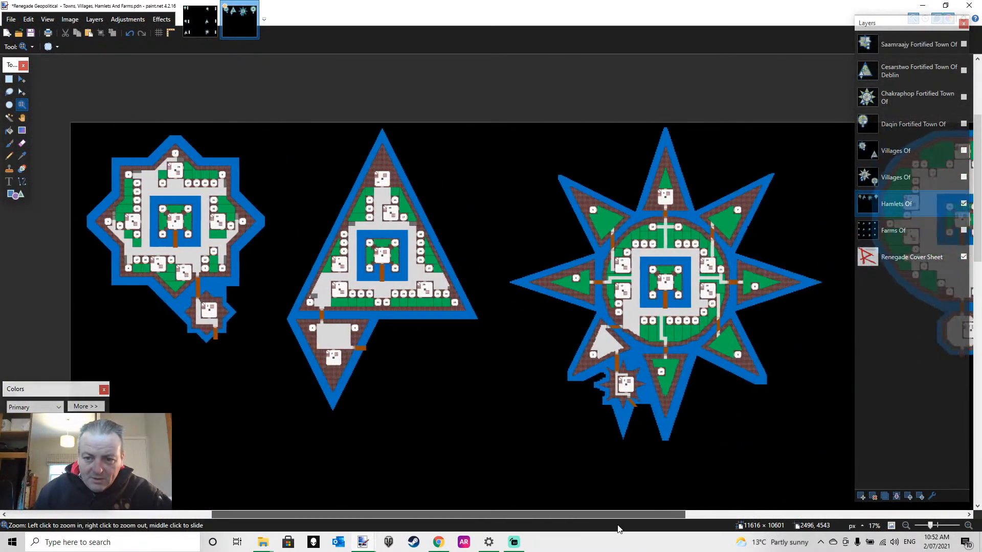
{"action": "left_click", "coordinate": [905, 526]}
{"action": "left_click", "coordinate": [905, 526]}
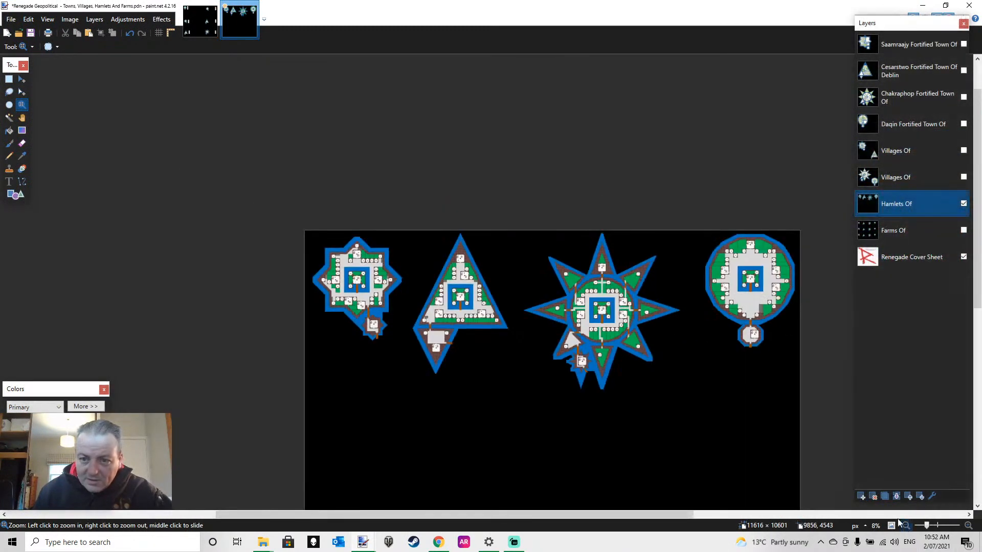
{"action": "scroll", "coordinate": [686, 410], "scroll_direction": "down", "scroll_amount": 3}
{"action": "scroll", "coordinate": [685, 411], "scroll_direction": "up", "scroll_amount": 1}
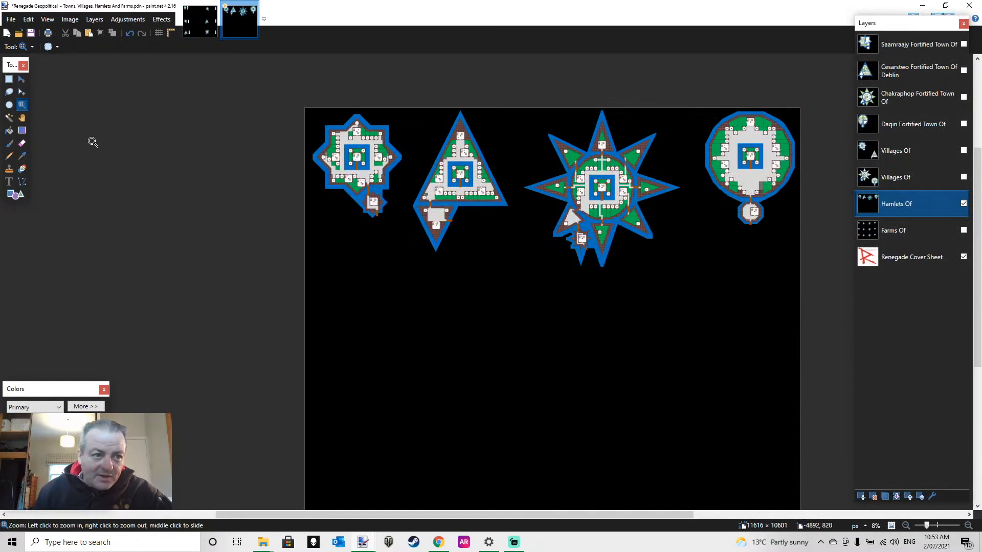
Select the whole hamlet row at 11616 × 3821 px, place a duplicate of it in the empty lower half and deselect
{"action": "left_click", "coordinate": [8, 79]}
{"action": "left_click_drag", "start_coordinate": [297, 99], "coordinate": [818, 270]}
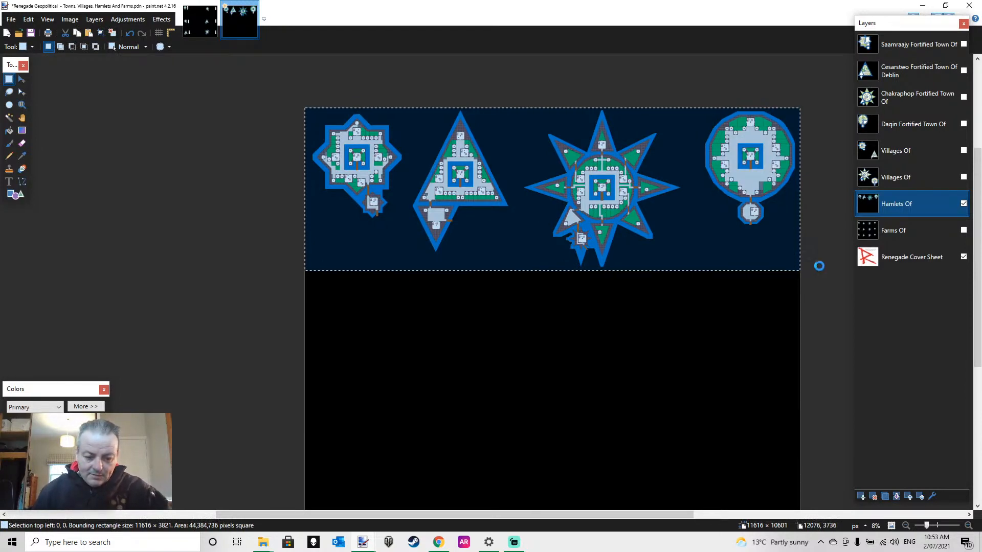
{"action": "key", "text": "m"}
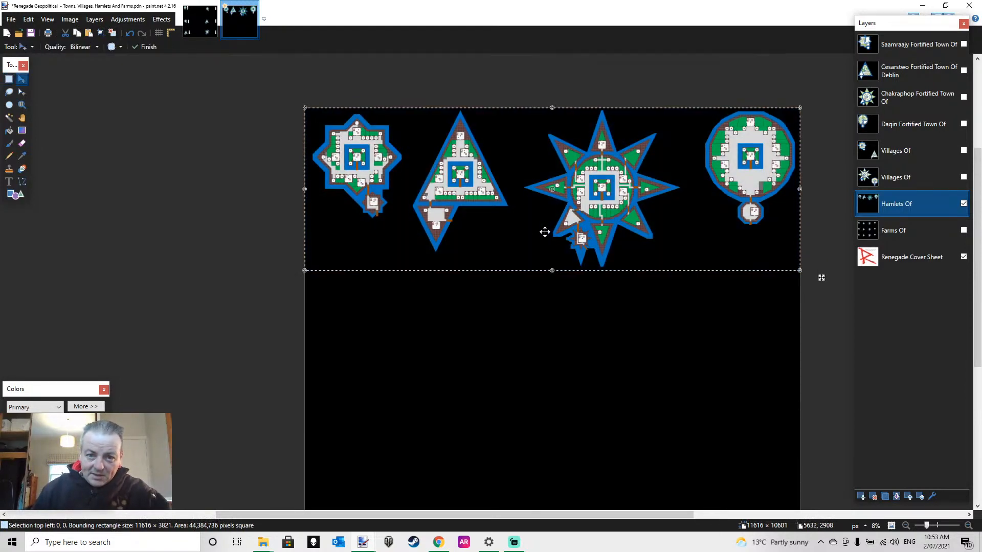
{"action": "scroll", "coordinate": [544, 230], "scroll_direction": "down", "scroll_amount": 3}
{"action": "left_click_drag", "start_coordinate": [518, 178], "coordinate": [516, 355]}
{"action": "scroll", "coordinate": [516, 356], "scroll_direction": "up", "scroll_amount": 2}
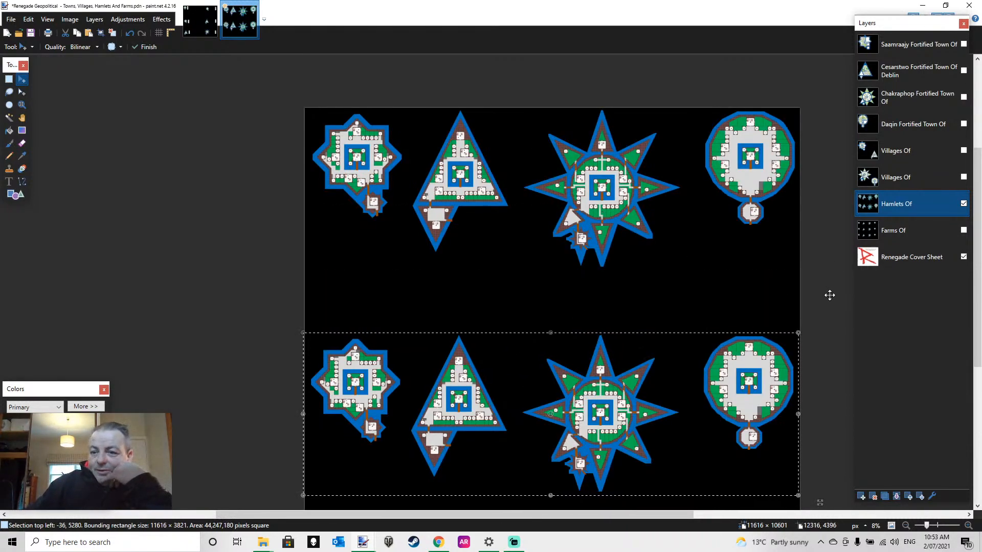
{"action": "left_click", "coordinate": [9, 79]}
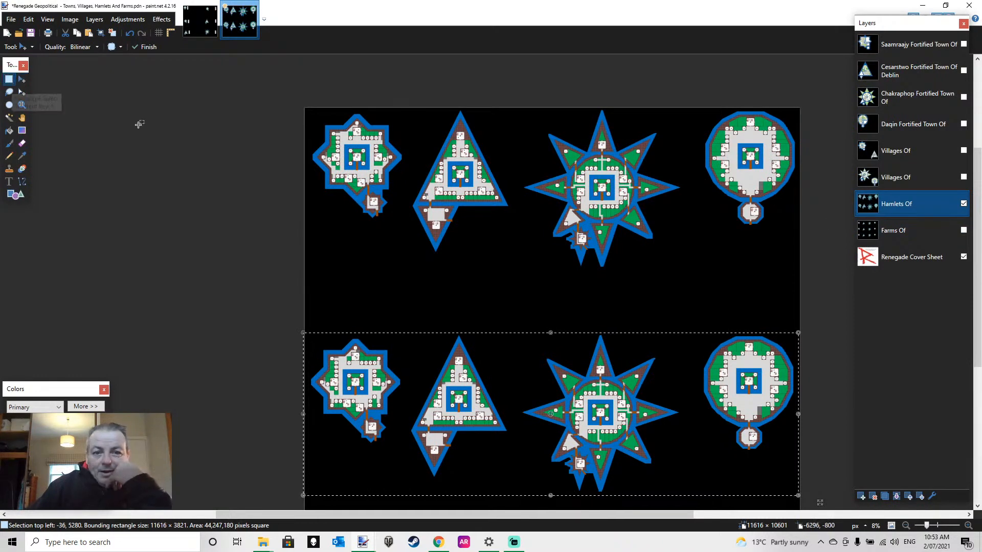
{"action": "left_click", "coordinate": [138, 126]}
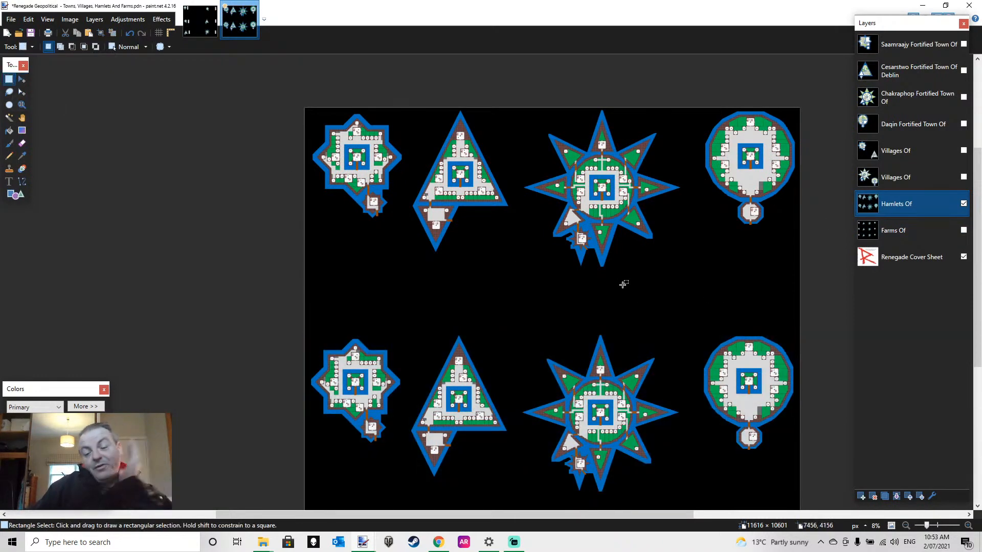
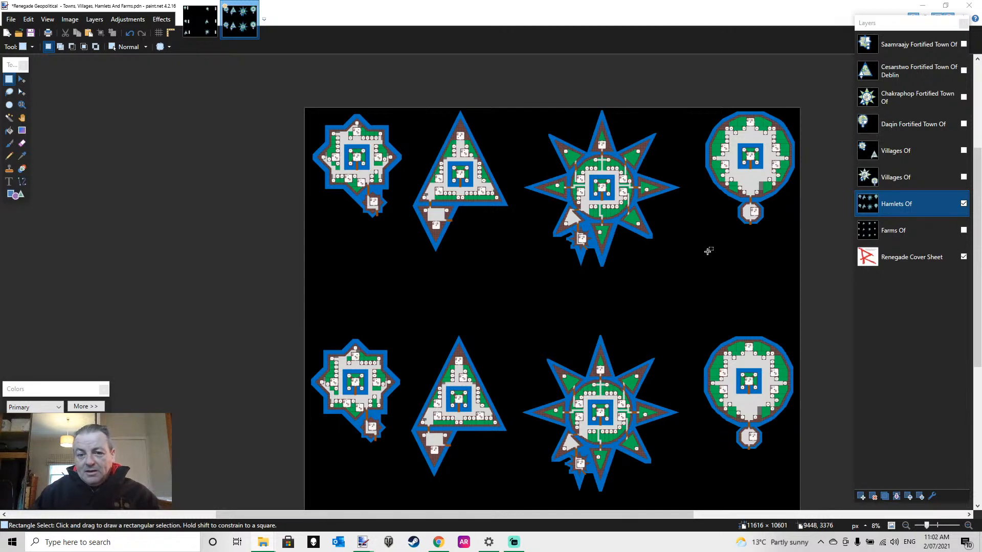
Select both hamlet rows at 11616 × 9107 px, cut and paste them, and shift them slightly down and to the left
{"action": "scroll", "coordinate": [708, 251], "scroll_direction": "down", "scroll_amount": 4}
{"action": "scroll", "coordinate": [708, 250], "scroll_direction": "up", "scroll_amount": 3}
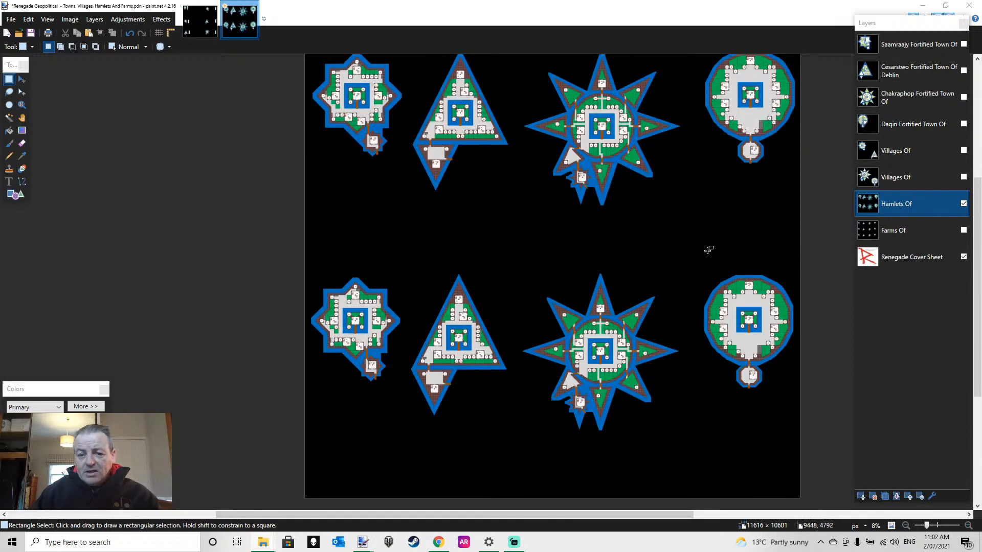
{"action": "scroll", "coordinate": [747, 265], "scroll_direction": "up", "scroll_amount": 1}
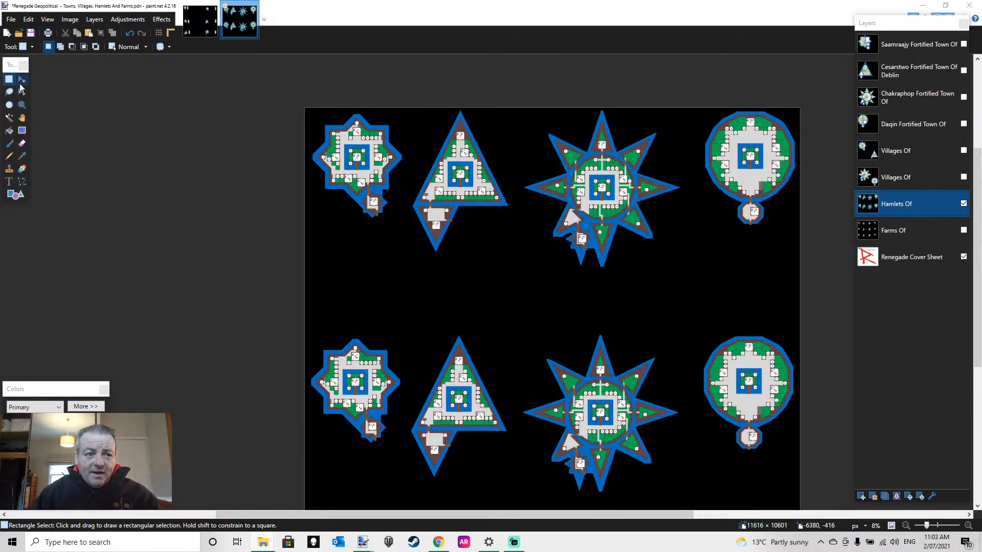
{"action": "left_click_drag", "start_coordinate": [281, 96], "coordinate": [800, 447]}
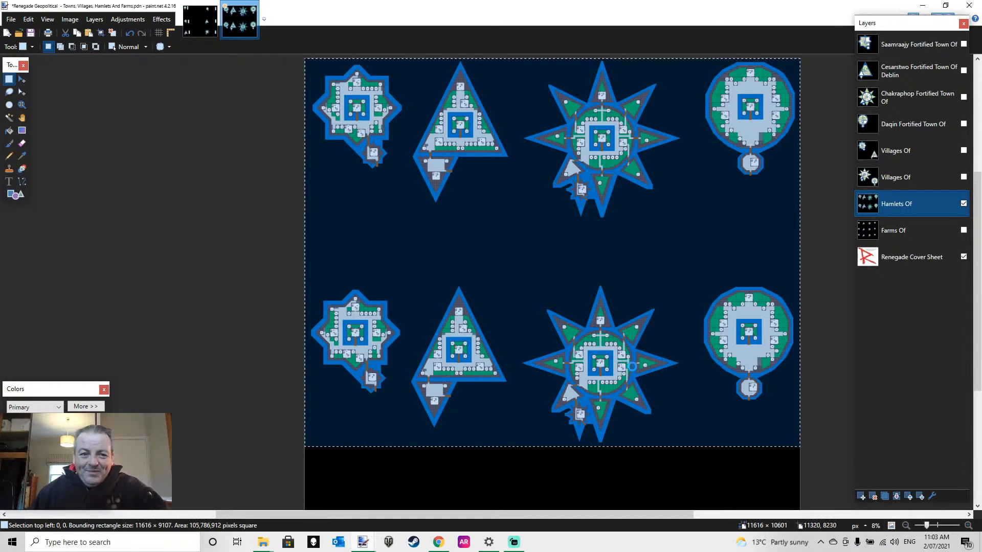
{"action": "key", "text": "ctrl+x"}
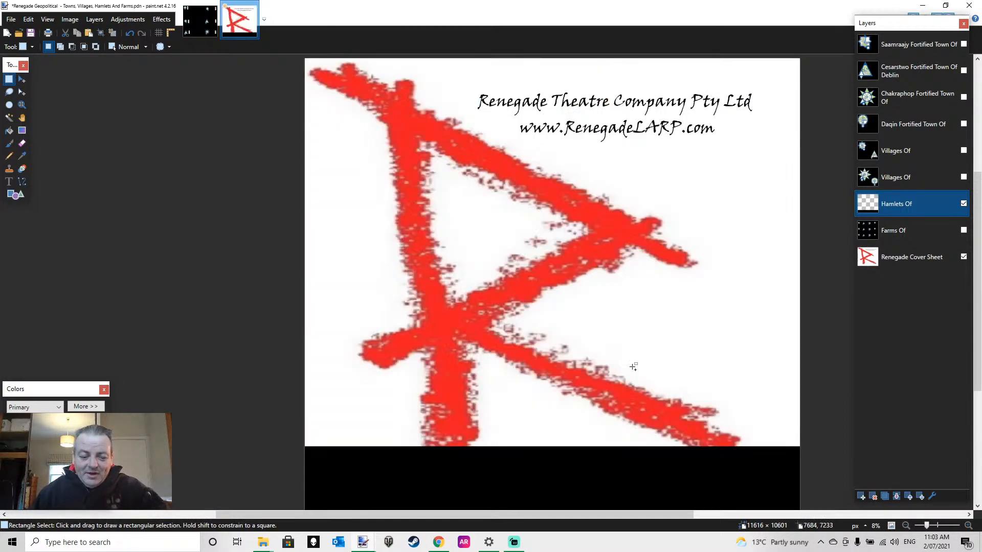
{"action": "key", "text": "ctrl+v"}
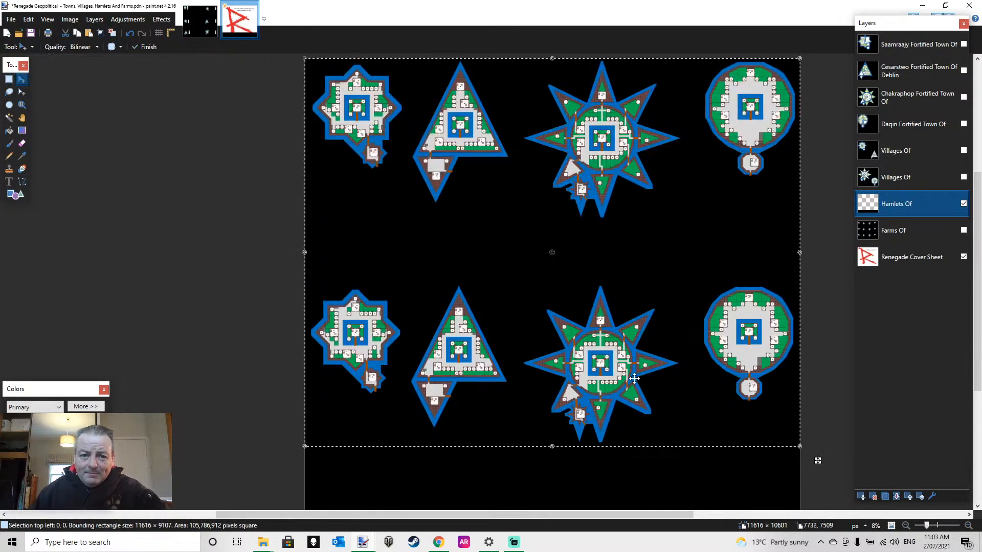
{"action": "left_click_drag", "start_coordinate": [542, 299], "coordinate": [538, 316]}
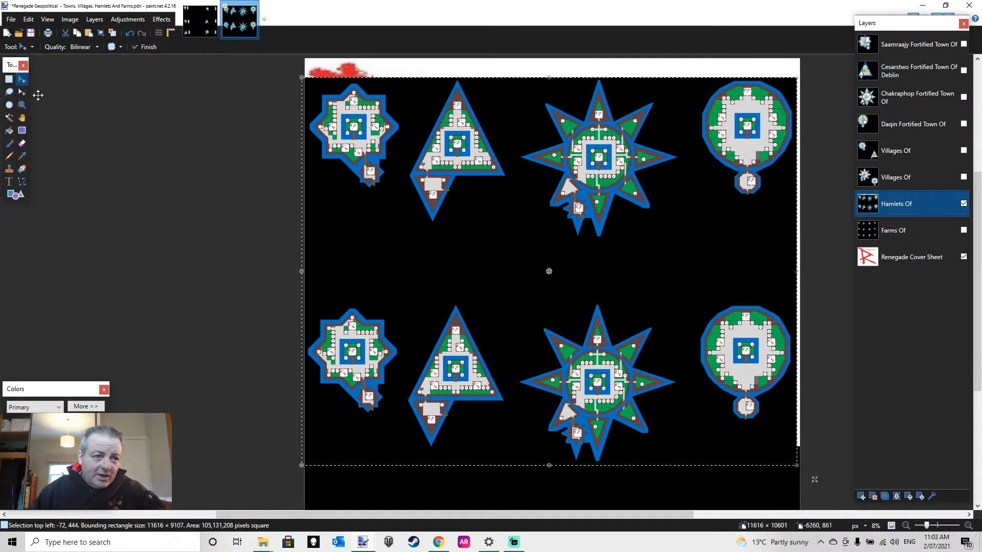
Fill the uncovered strip above and beside the shifted hamlets with solid black at 50% tolerance
{"action": "left_click", "coordinate": [9, 130]}
{"action": "left_click", "coordinate": [372, 66]}
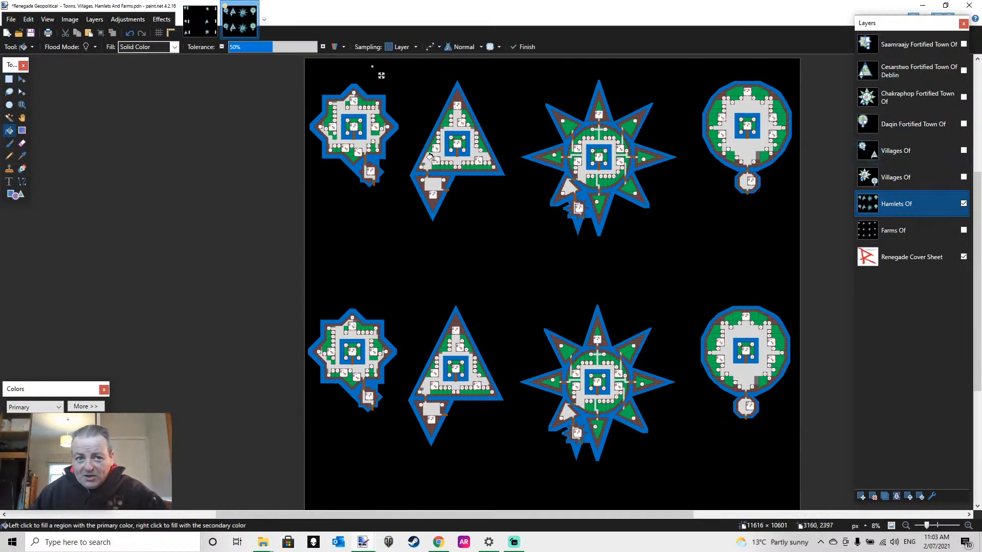
{"action": "left_click", "coordinate": [9, 79]}
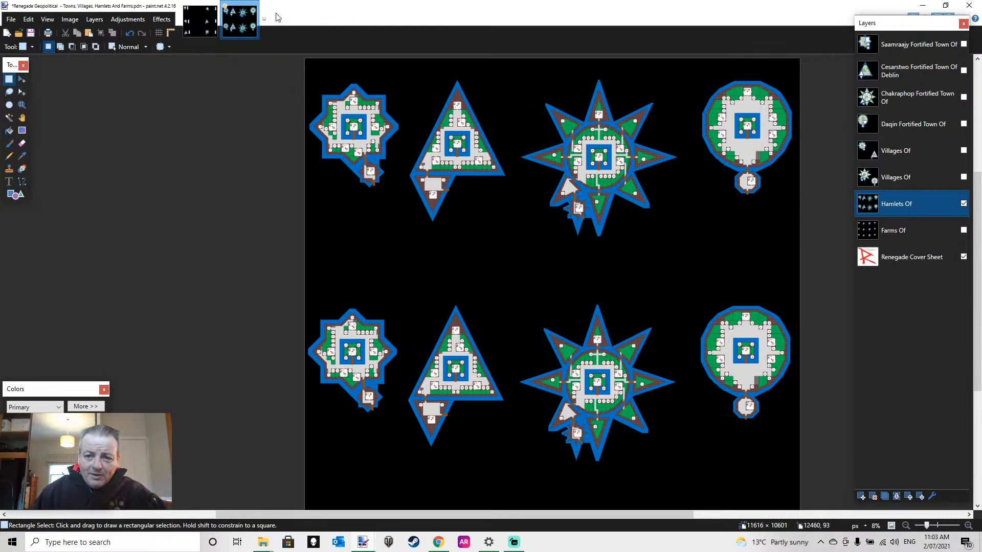
Show the Farms Of layer, hide the Hamlets Of layer and review the spacing of the farm rows
{"action": "left_click", "coordinate": [963, 230]}
{"action": "left_click", "coordinate": [963, 203]}
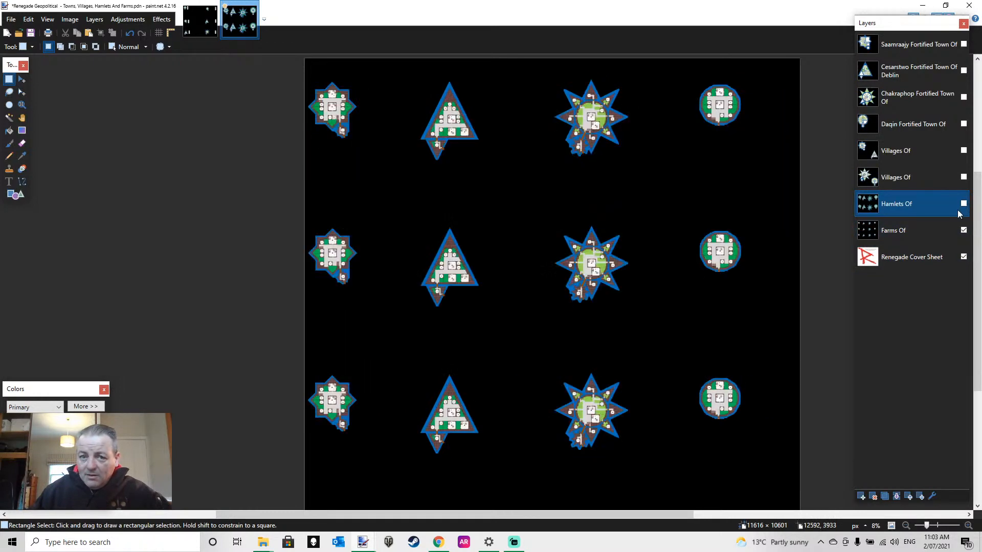
{"action": "scroll", "coordinate": [455, 269], "scroll_direction": "up", "scroll_amount": 1}
{"action": "scroll", "coordinate": [455, 268], "scroll_direction": "up", "scroll_amount": 1}
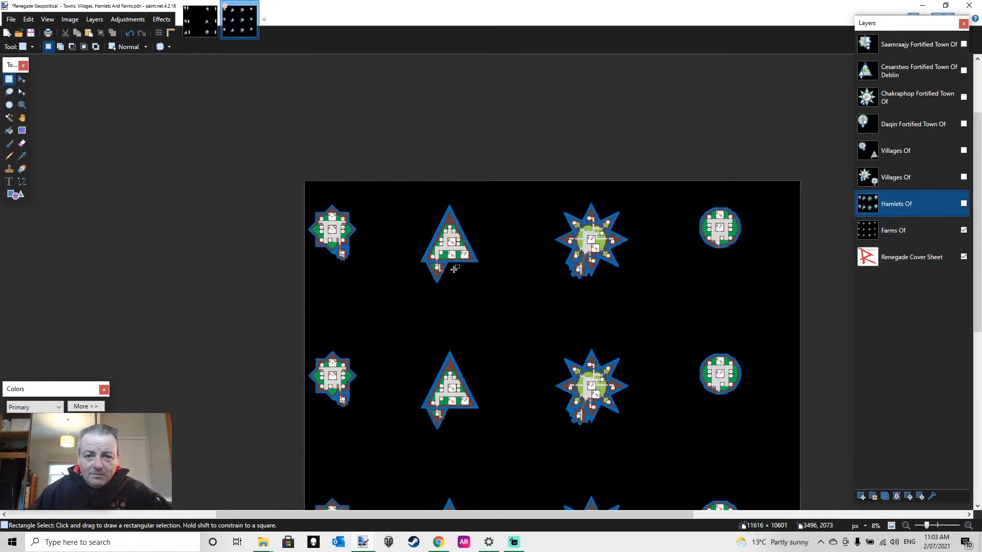
{"action": "scroll", "coordinate": [456, 266], "scroll_direction": "down", "scroll_amount": 4}
{"action": "scroll", "coordinate": [457, 262], "scroll_direction": "up", "scroll_amount": 1}
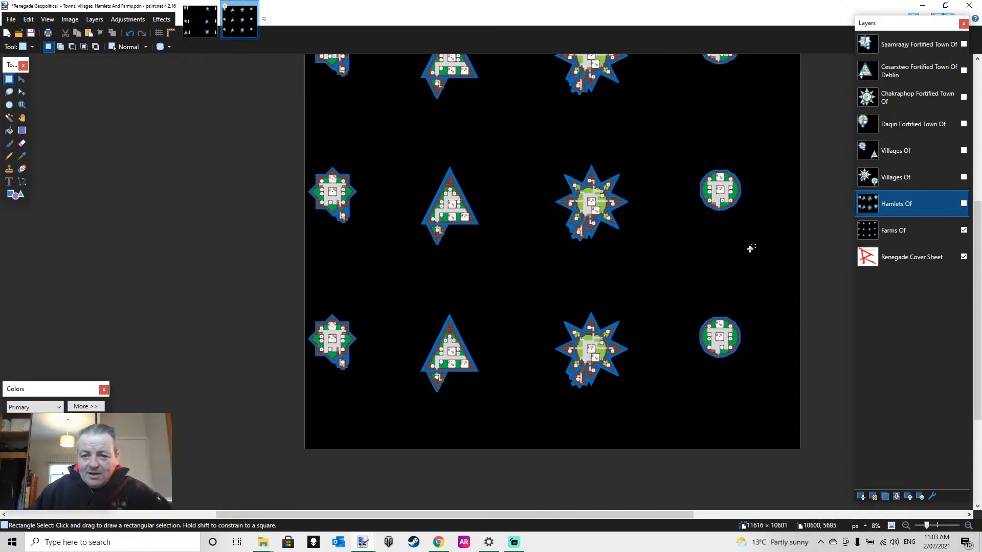
{"action": "scroll", "coordinate": [709, 243], "scroll_direction": "up", "scroll_amount": 2}
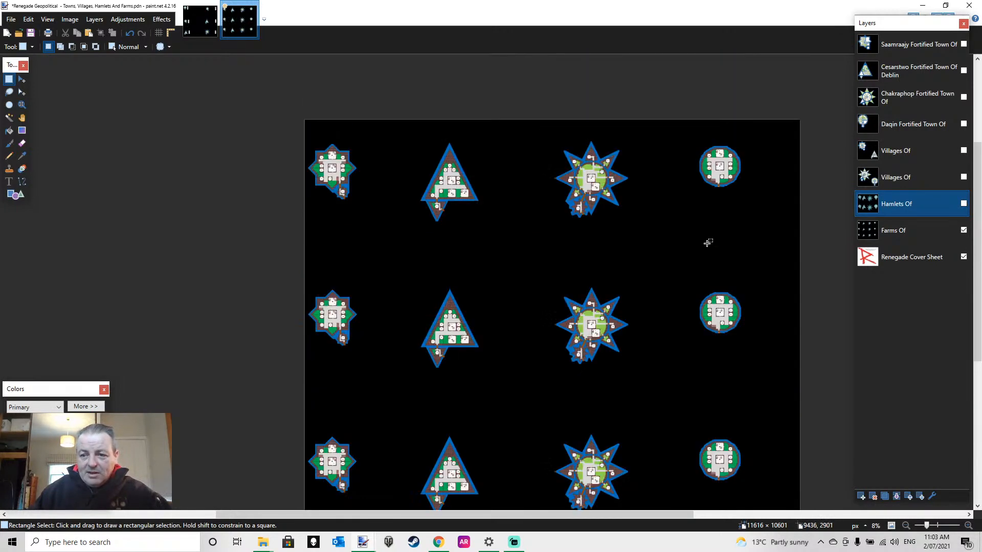
{"action": "scroll", "coordinate": [706, 241], "scroll_direction": "down", "scroll_amount": 1}
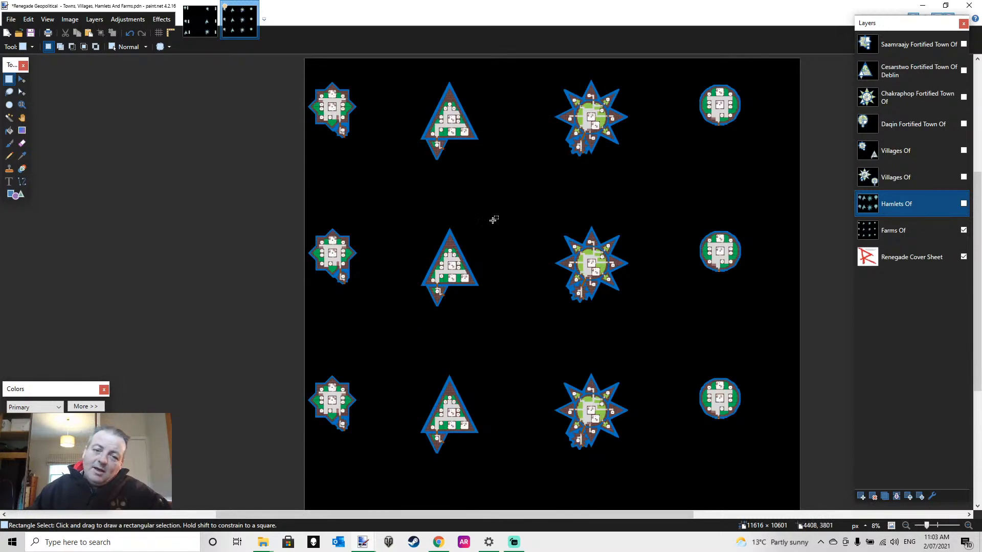
Examine the triangular farm in the first row at 67% zoom, from its apex to its gatehouse wedge
{"action": "left_click", "coordinate": [25, 106]}
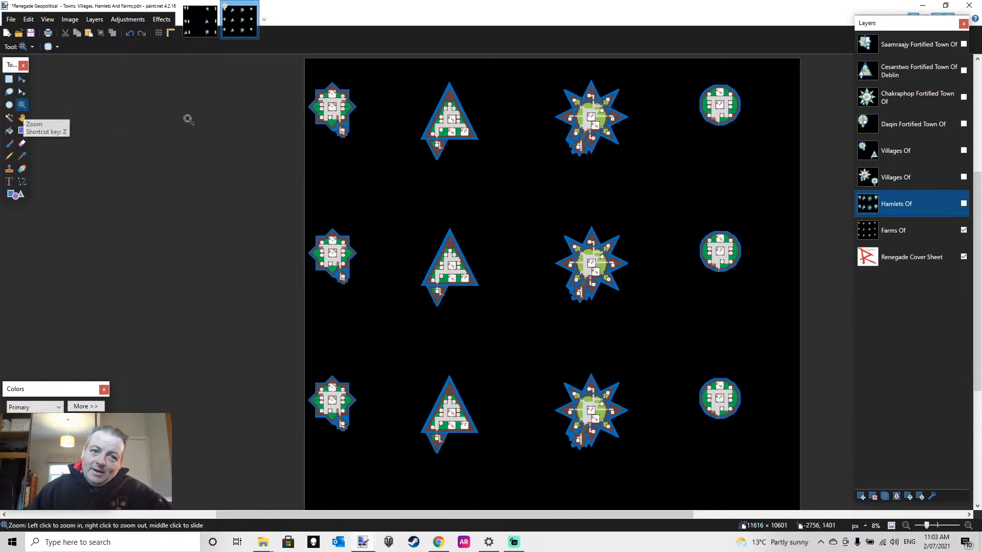
{"action": "left_click", "coordinate": [452, 126]}
{"action": "left_click", "coordinate": [453, 125]}
{"action": "left_click", "coordinate": [453, 124]}
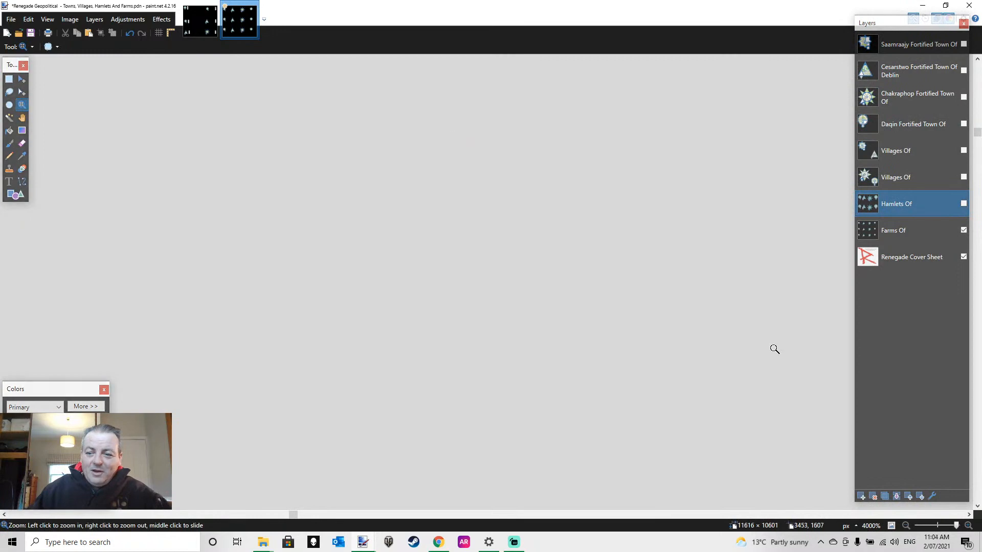
{"action": "left_click_drag", "start_coordinate": [956, 528], "coordinate": [936, 528]}
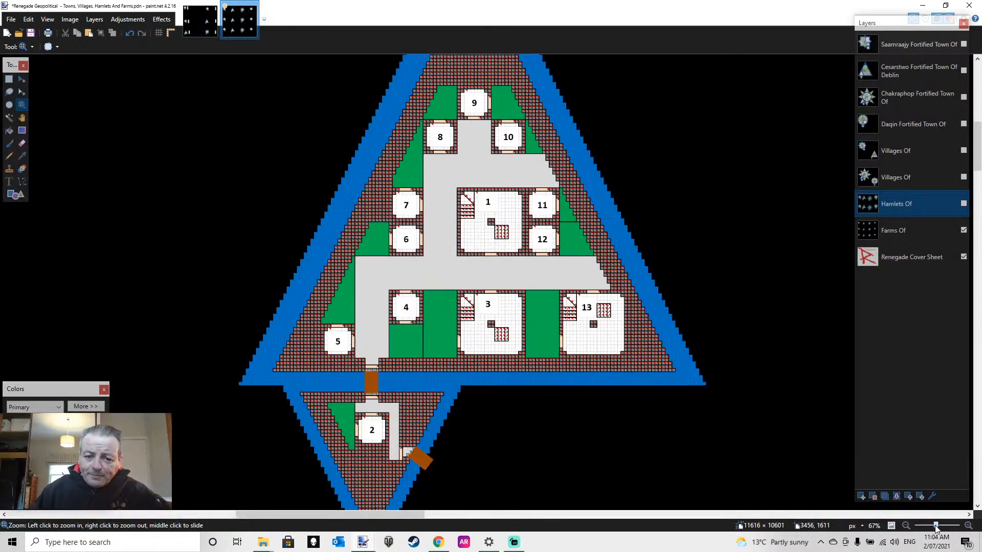
{"action": "scroll", "coordinate": [659, 374], "scroll_direction": "down", "scroll_amount": 2}
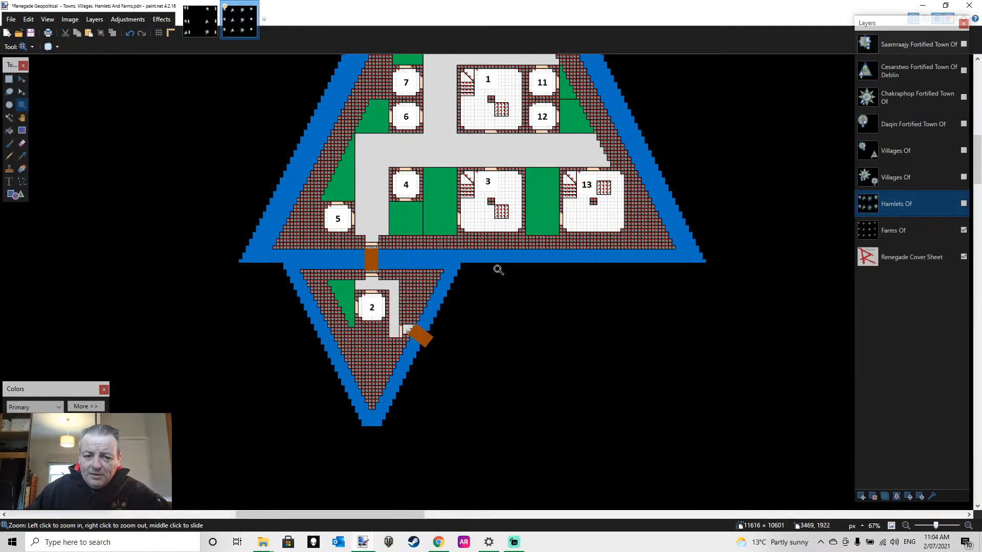
{"action": "scroll", "coordinate": [539, 291], "scroll_direction": "up", "scroll_amount": 4}
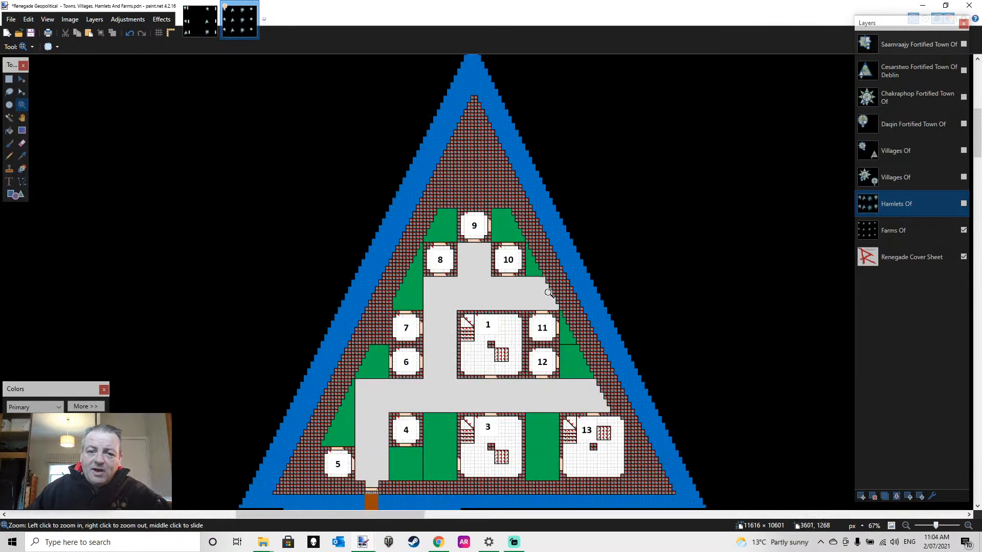
{"action": "scroll", "coordinate": [549, 293], "scroll_direction": "down", "scroll_amount": 1}
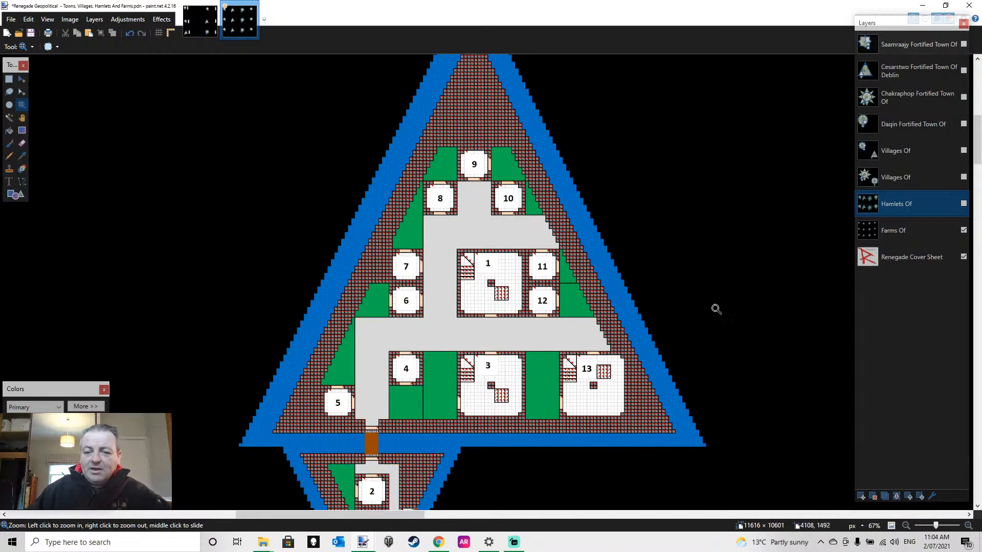